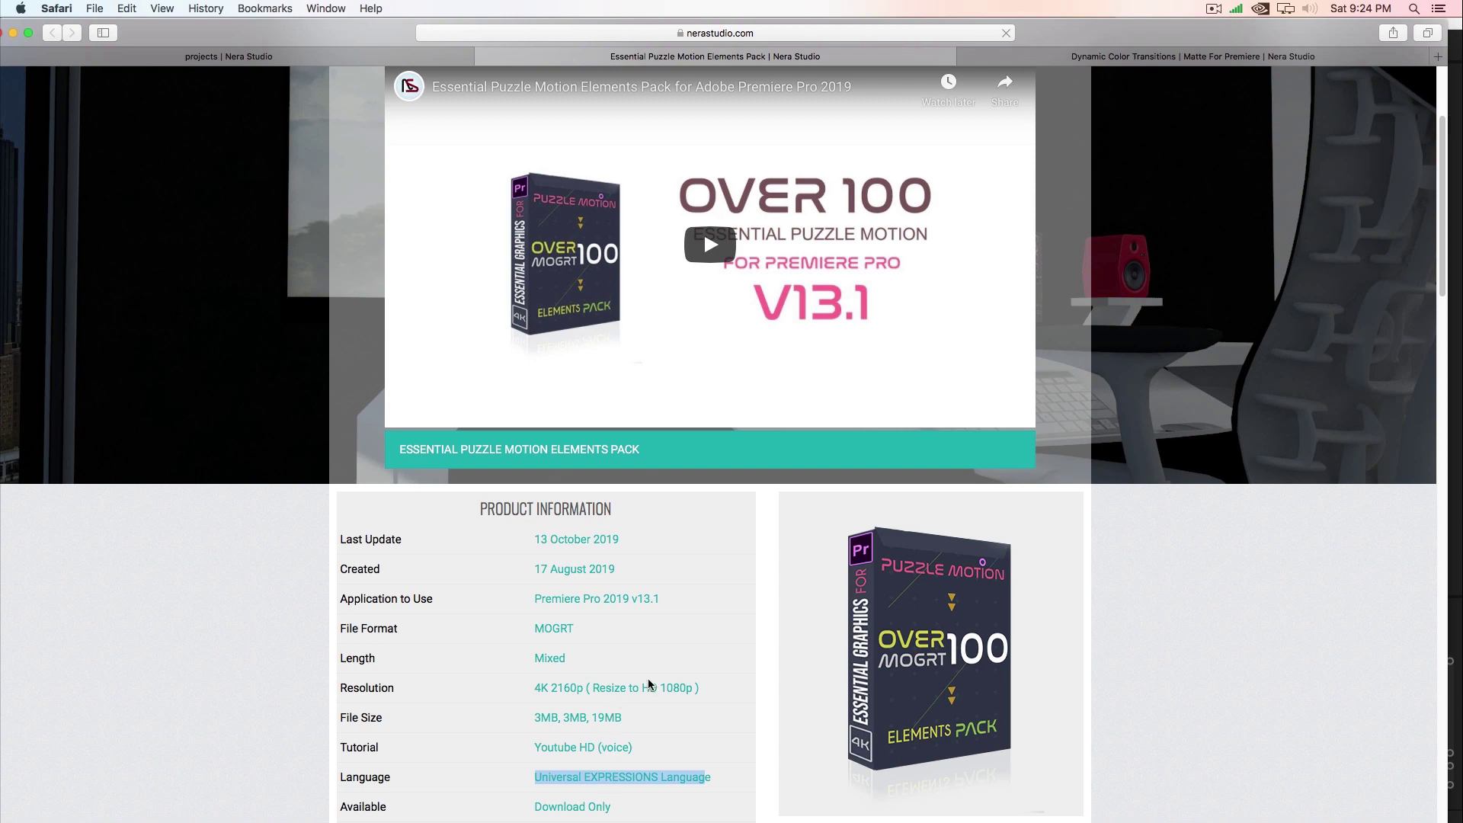
Step: Scroll the Puzzle Motion page, then switch to the Dynamic Color Transitions | Matte For Premiere tab
{"action": "scroll", "coordinate": [712, 672], "scroll_direction": "down", "scroll_amount": 3}
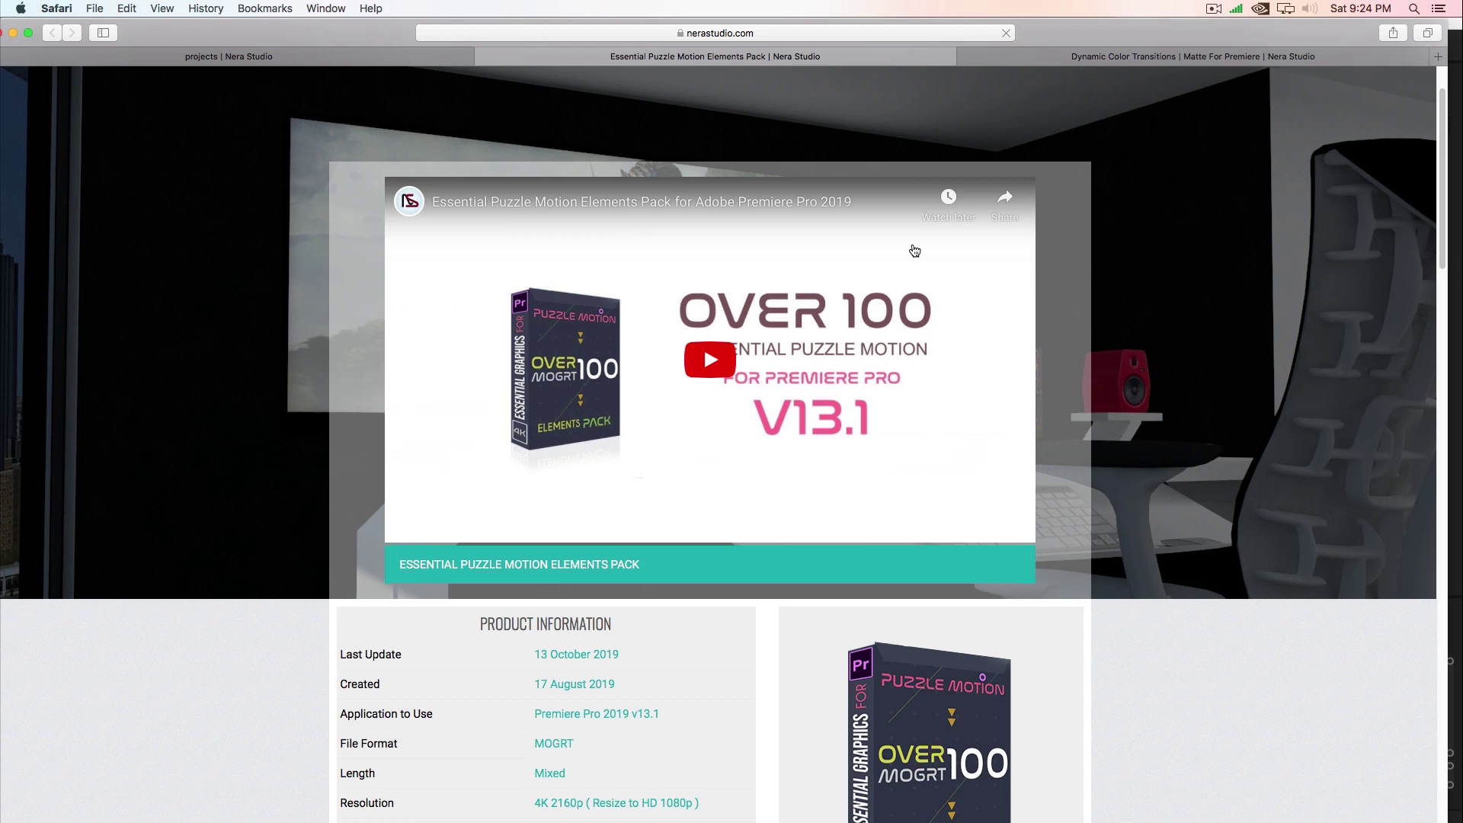
{"action": "left_click", "coordinate": [1188, 56]}
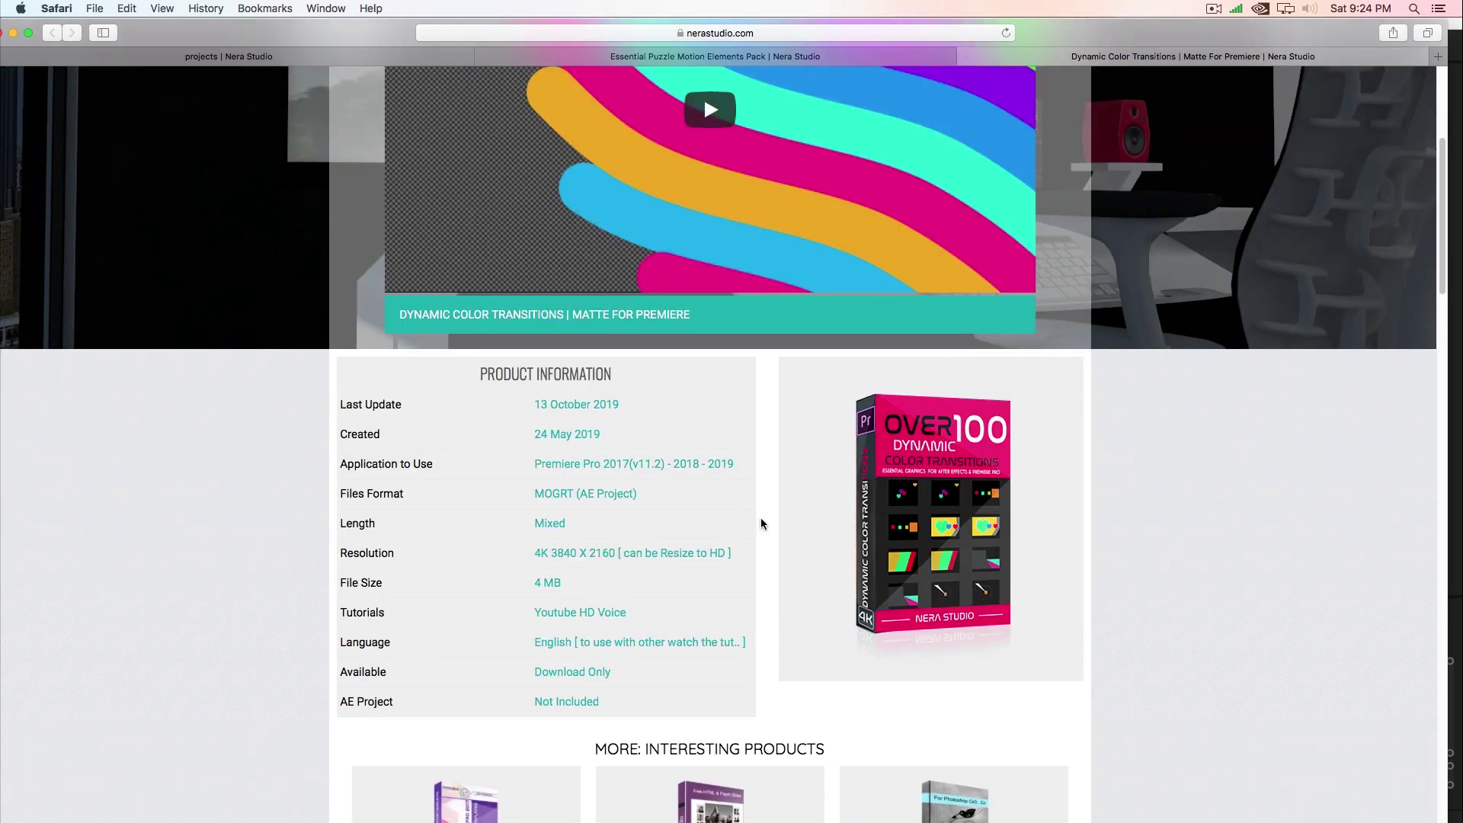
{"action": "scroll", "coordinate": [761, 524], "scroll_direction": "up", "scroll_amount": 1}
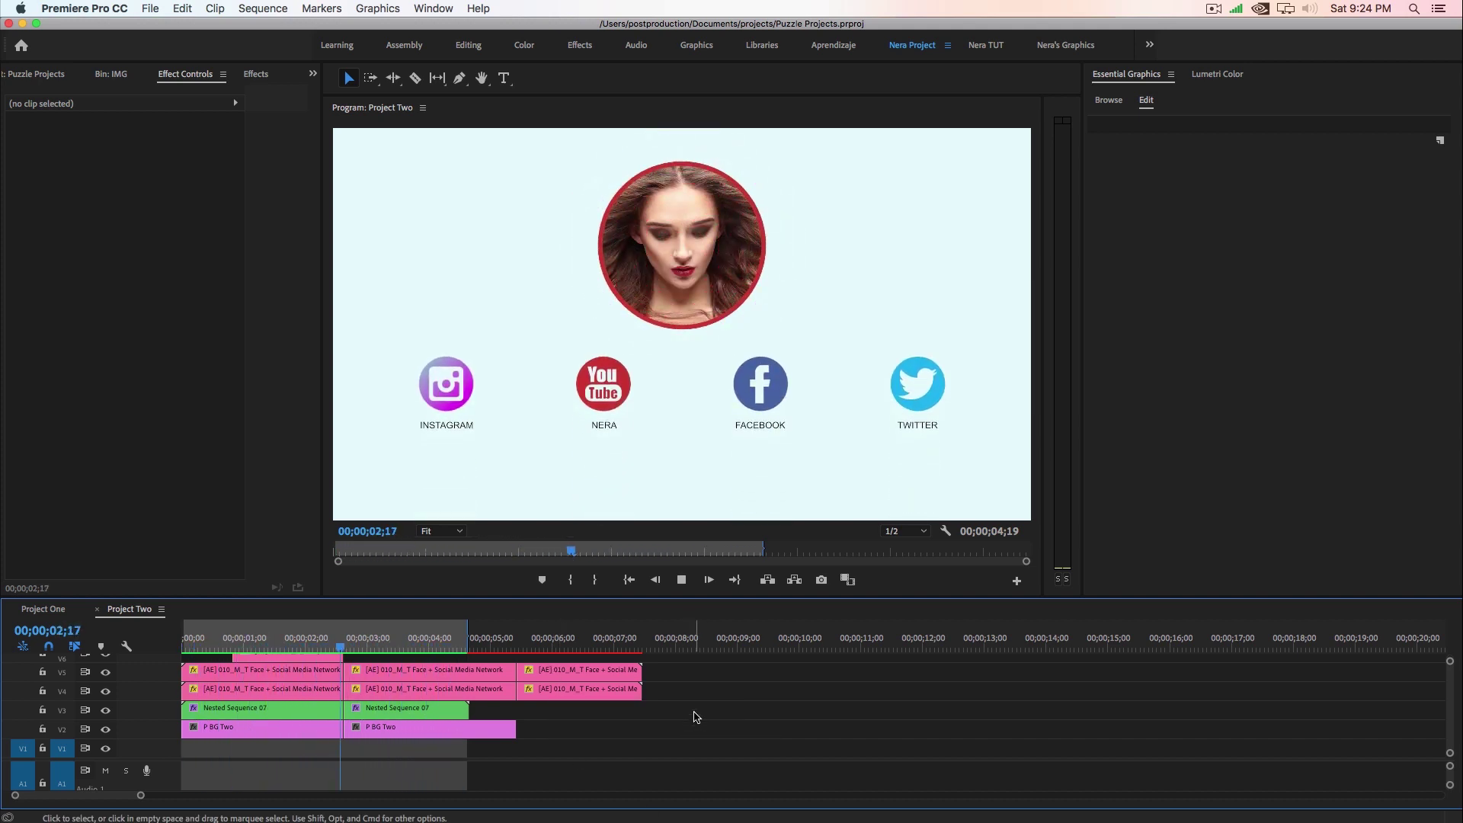
Step: Marquee-select the template and nested sequence clips on tracks V3–V5
{"action": "left_click_drag", "start_coordinate": [692, 712], "coordinate": [220, 664]}
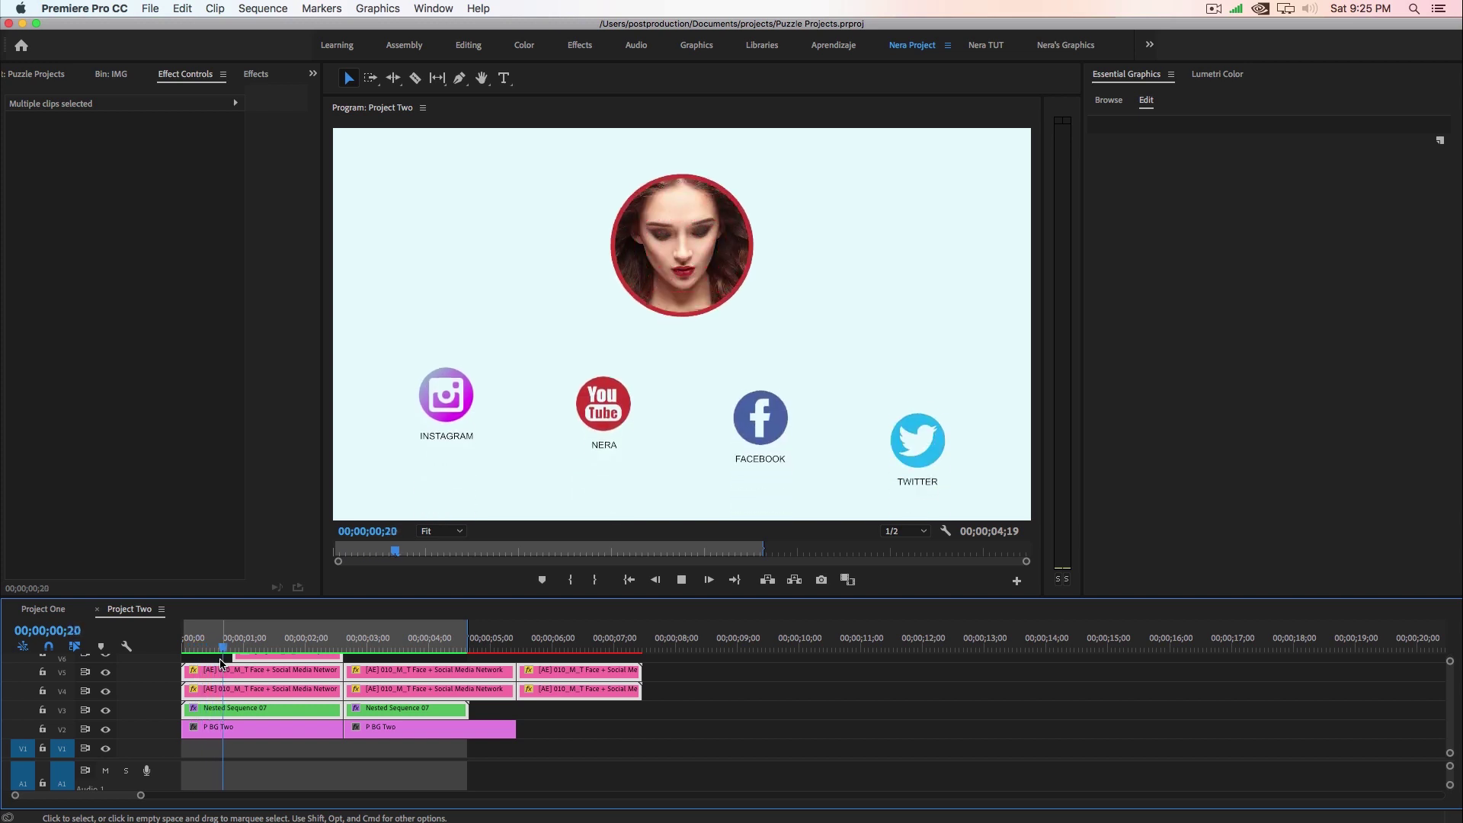
Step: Delete the template, nested and BG Two clips from the timeline, plus Nested Sequence 07 from the project
{"action": "key", "text": "Delete"}
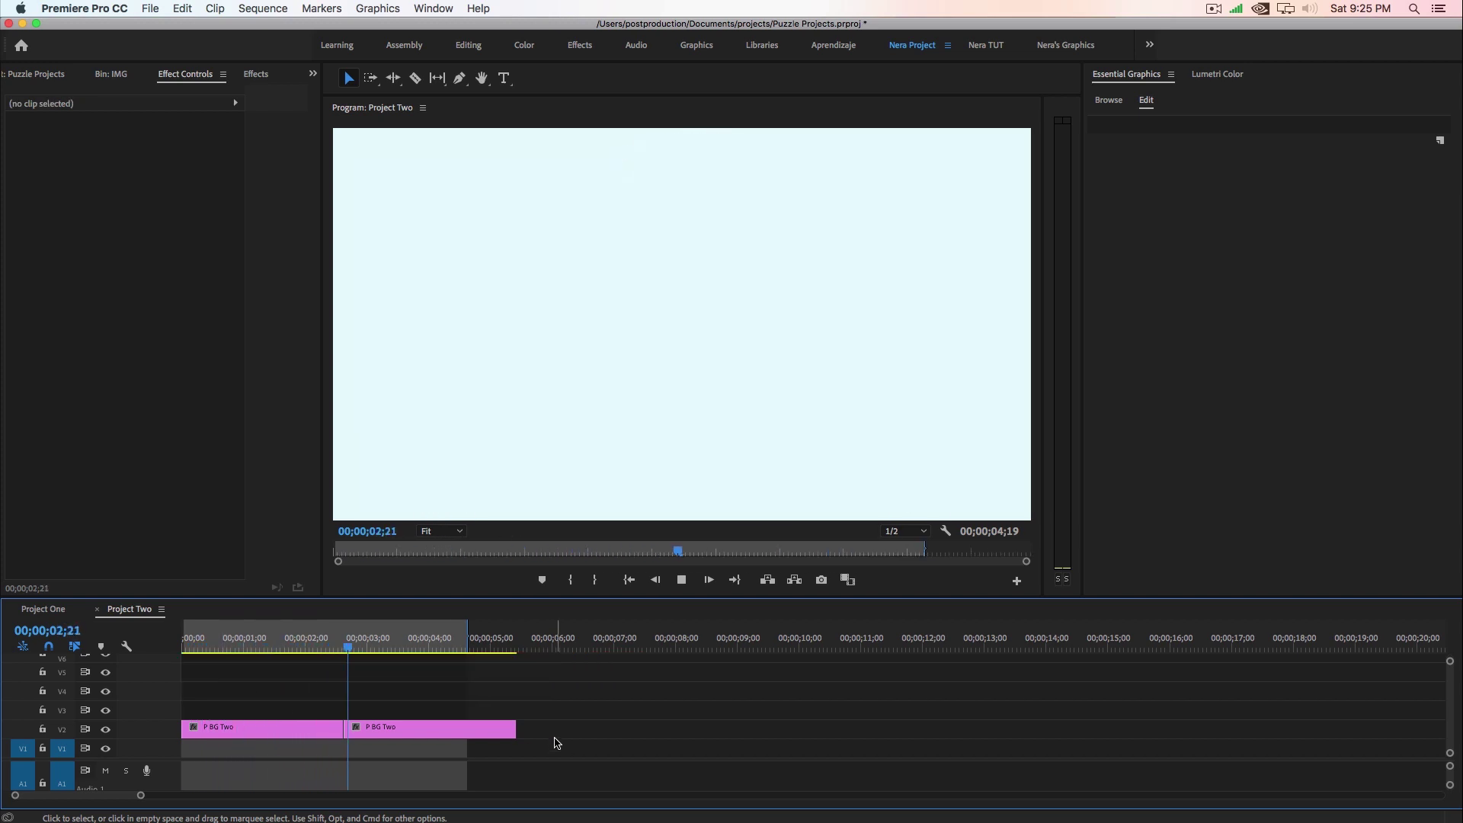
{"action": "left_click_drag", "start_coordinate": [554, 741], "coordinate": [214, 735]}
{"action": "key", "text": "Delete"}
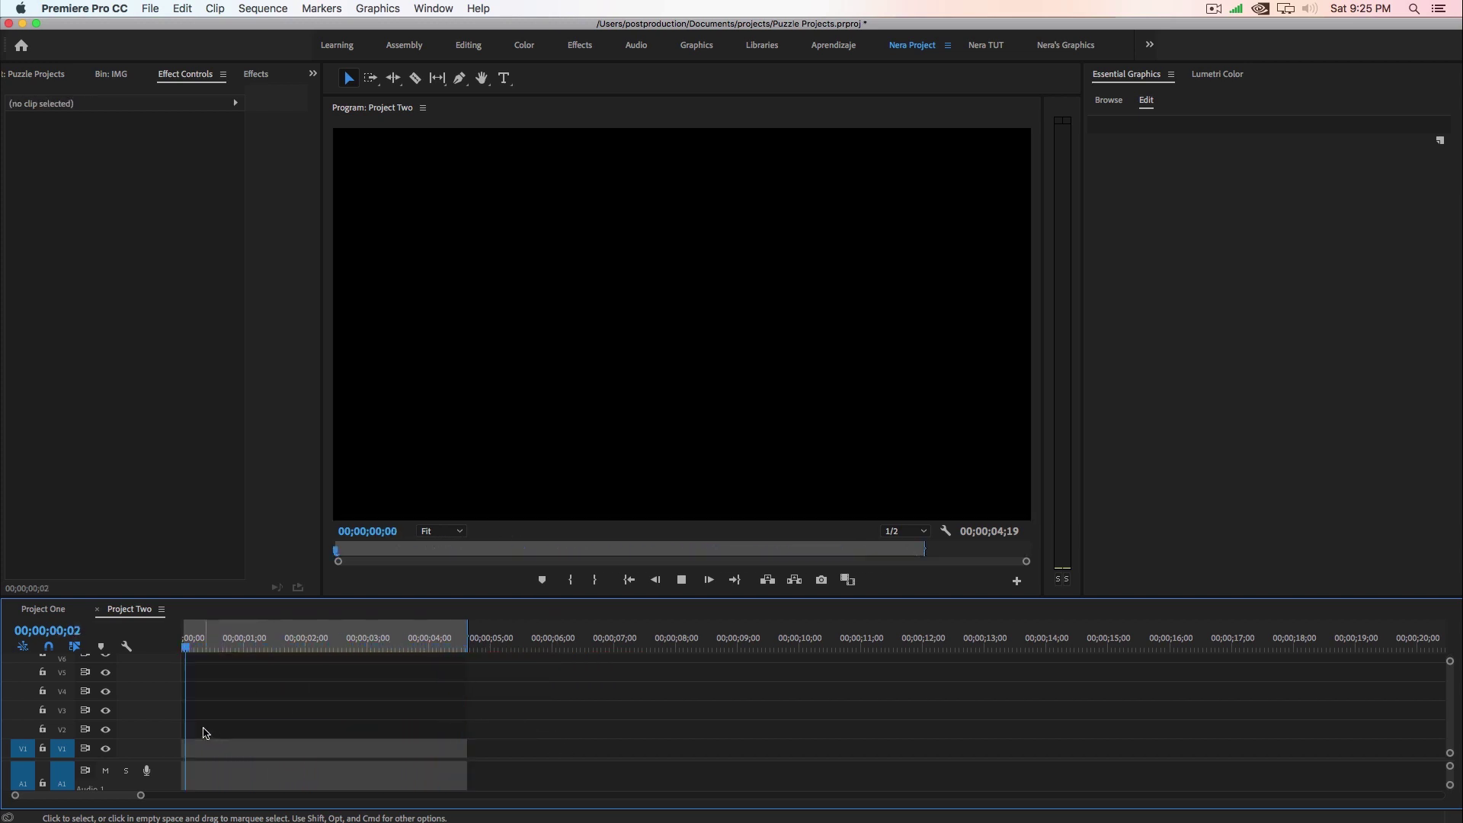
{"action": "key", "text": "space"}
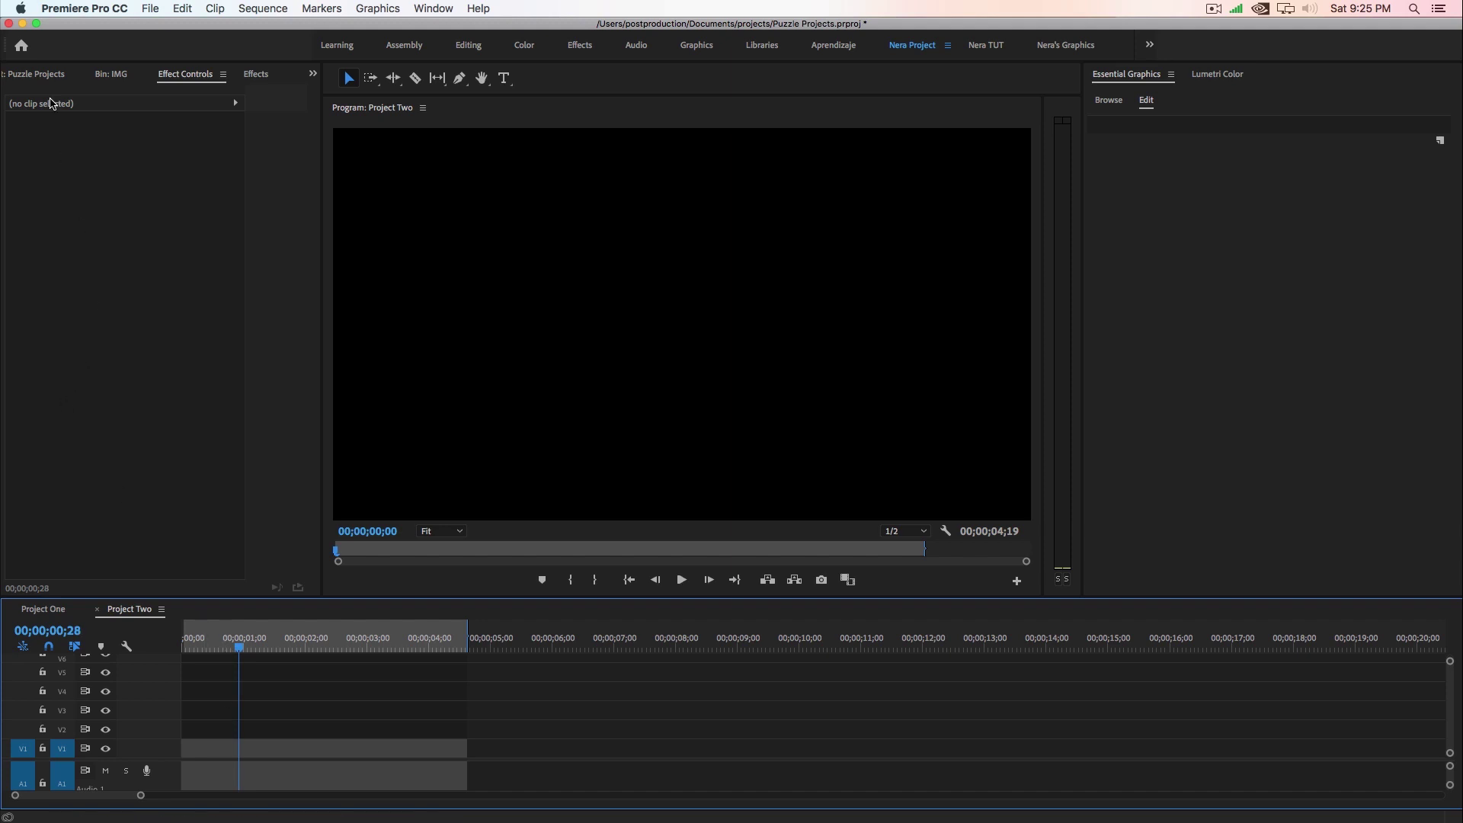
{"action": "left_click", "coordinate": [39, 76]}
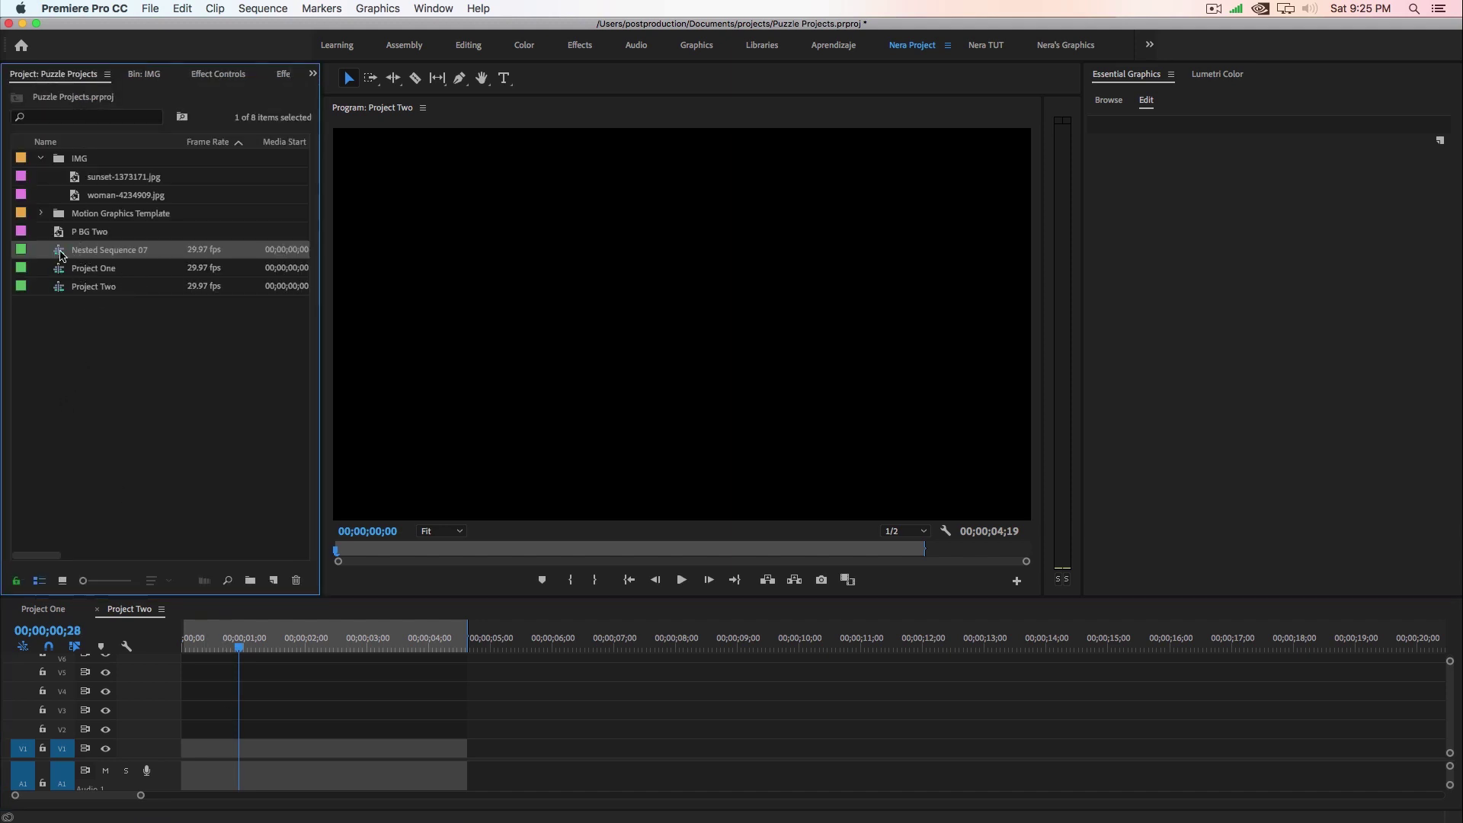
{"action": "key", "text": "Delete"}
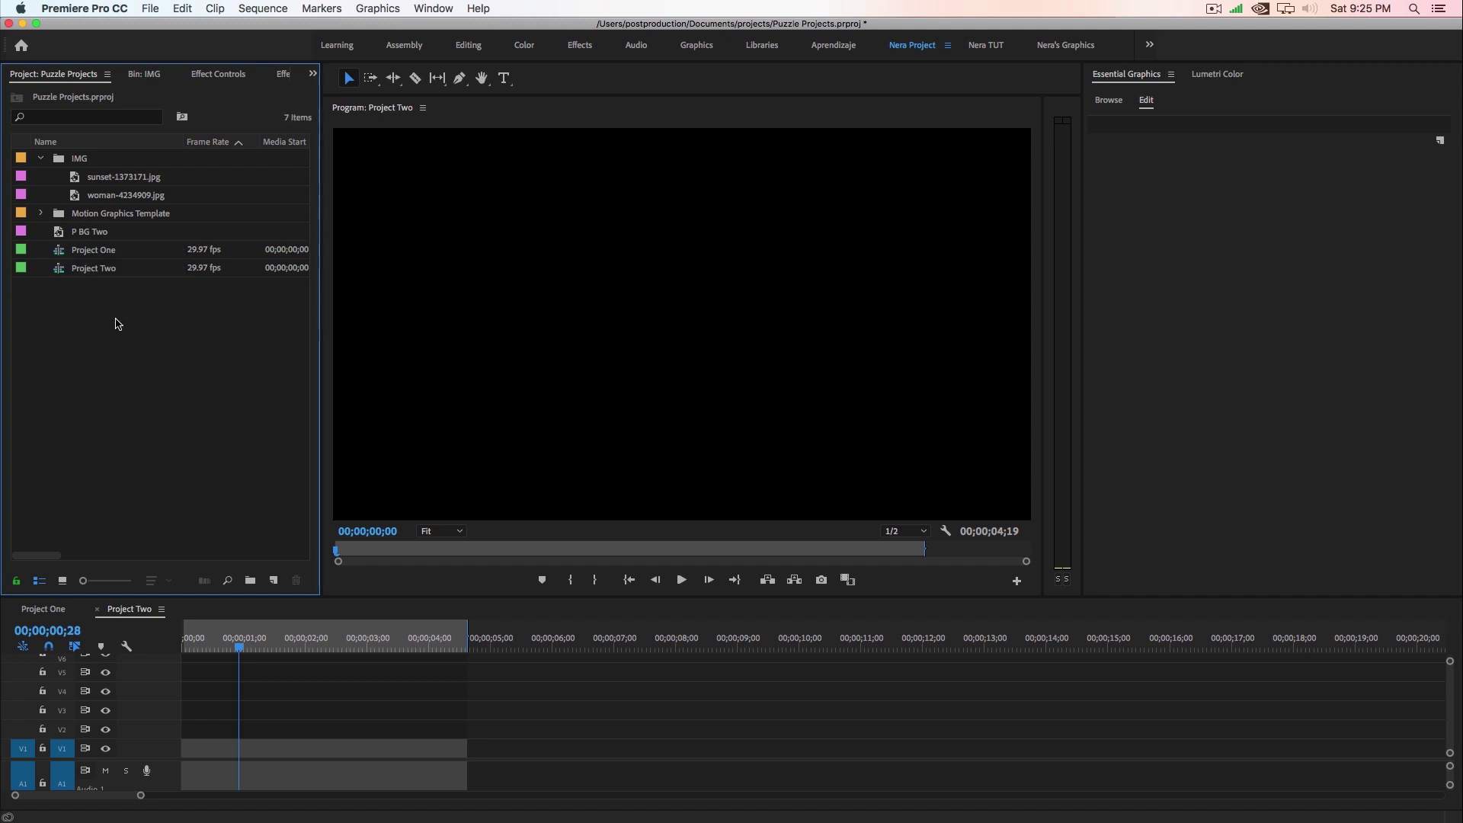
Step: Search templates for 010_m_t and drop Face + Social Media Network on V3, keeping existing settings
{"action": "left_click", "coordinate": [1111, 102]}
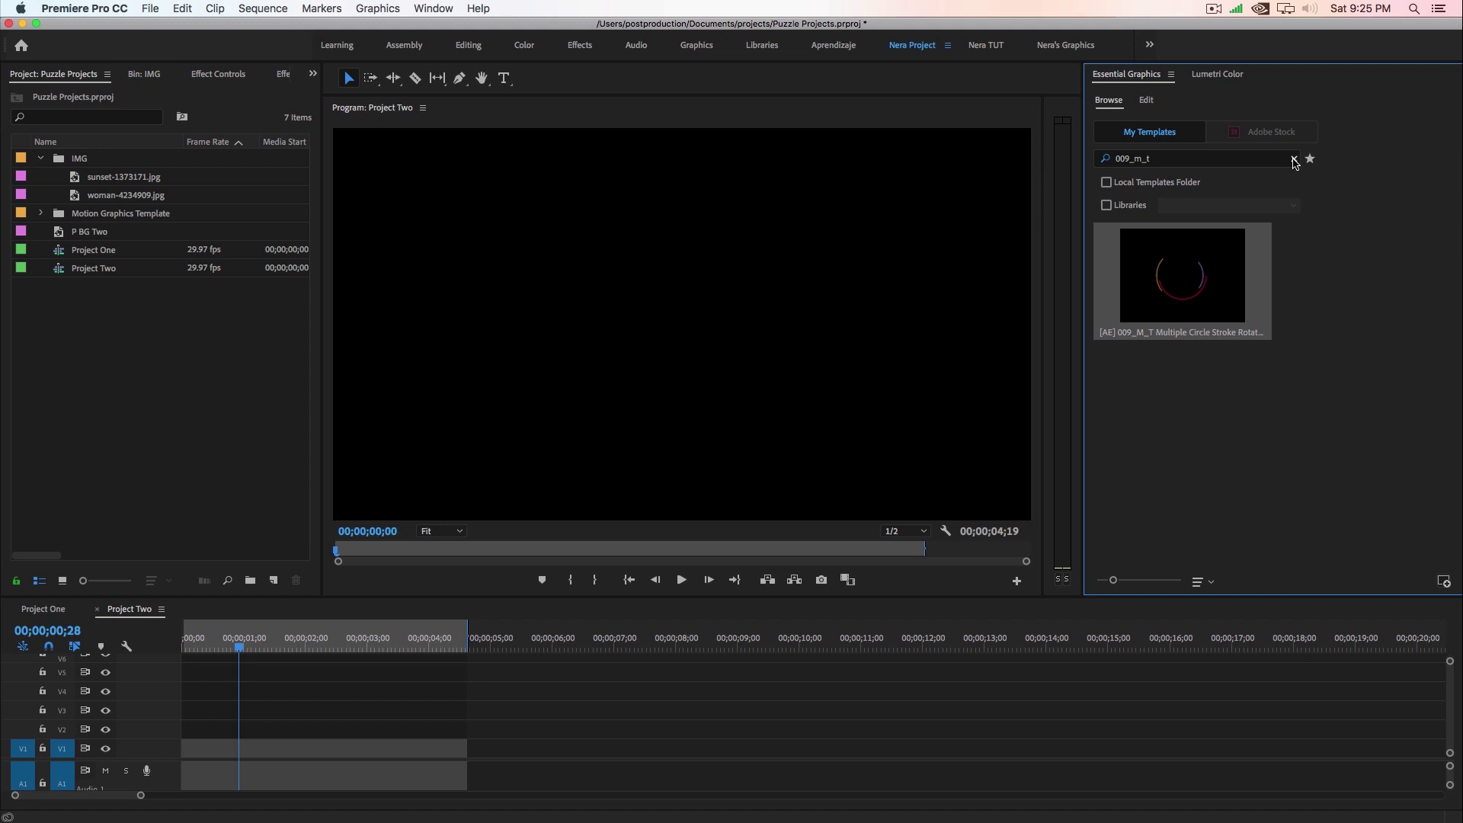
{"action": "left_click", "coordinate": [1294, 160]}
{"action": "left_click", "coordinate": [1206, 161]}
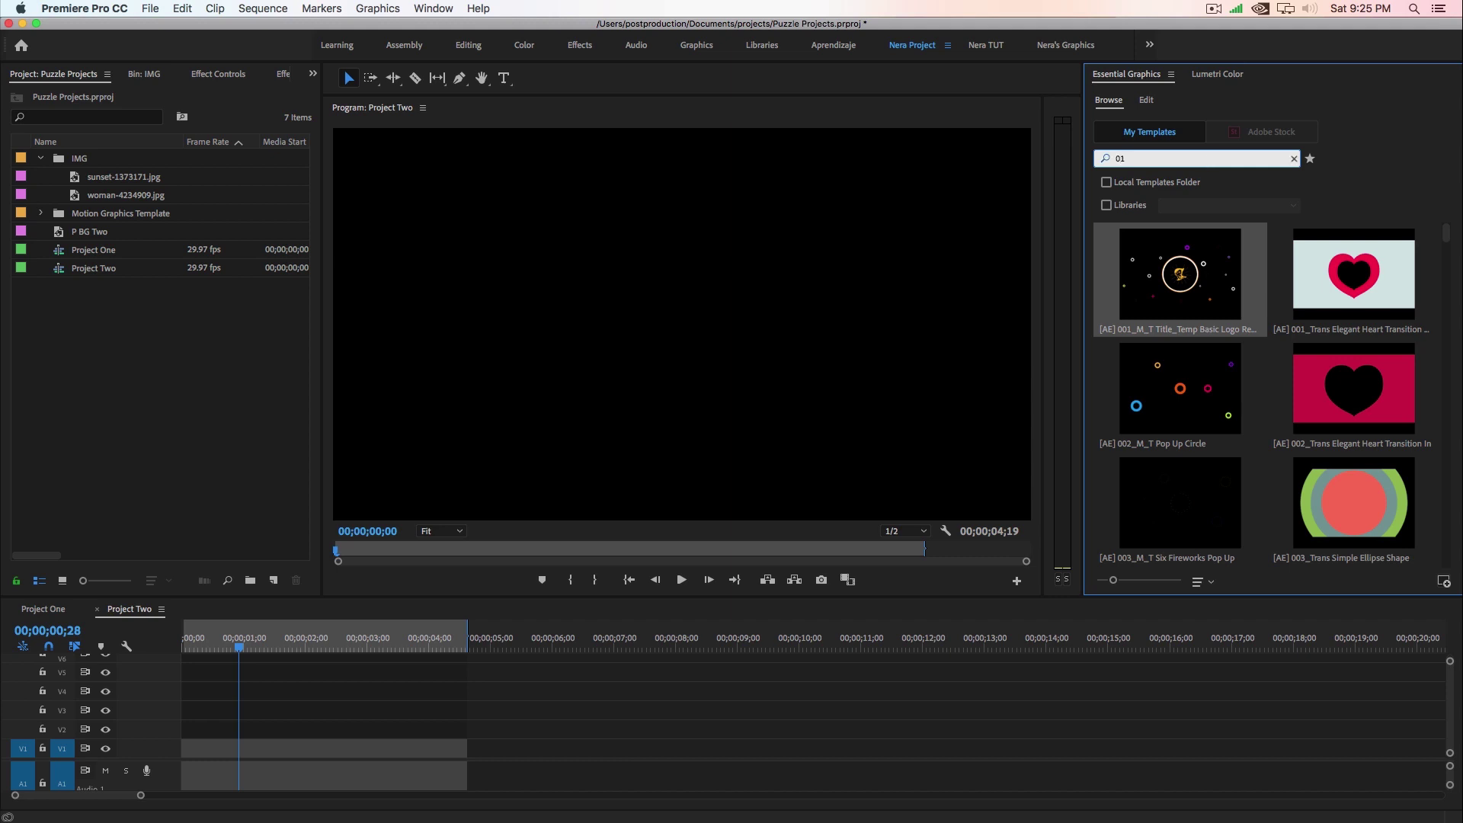
{"action": "type", "text": "0"}
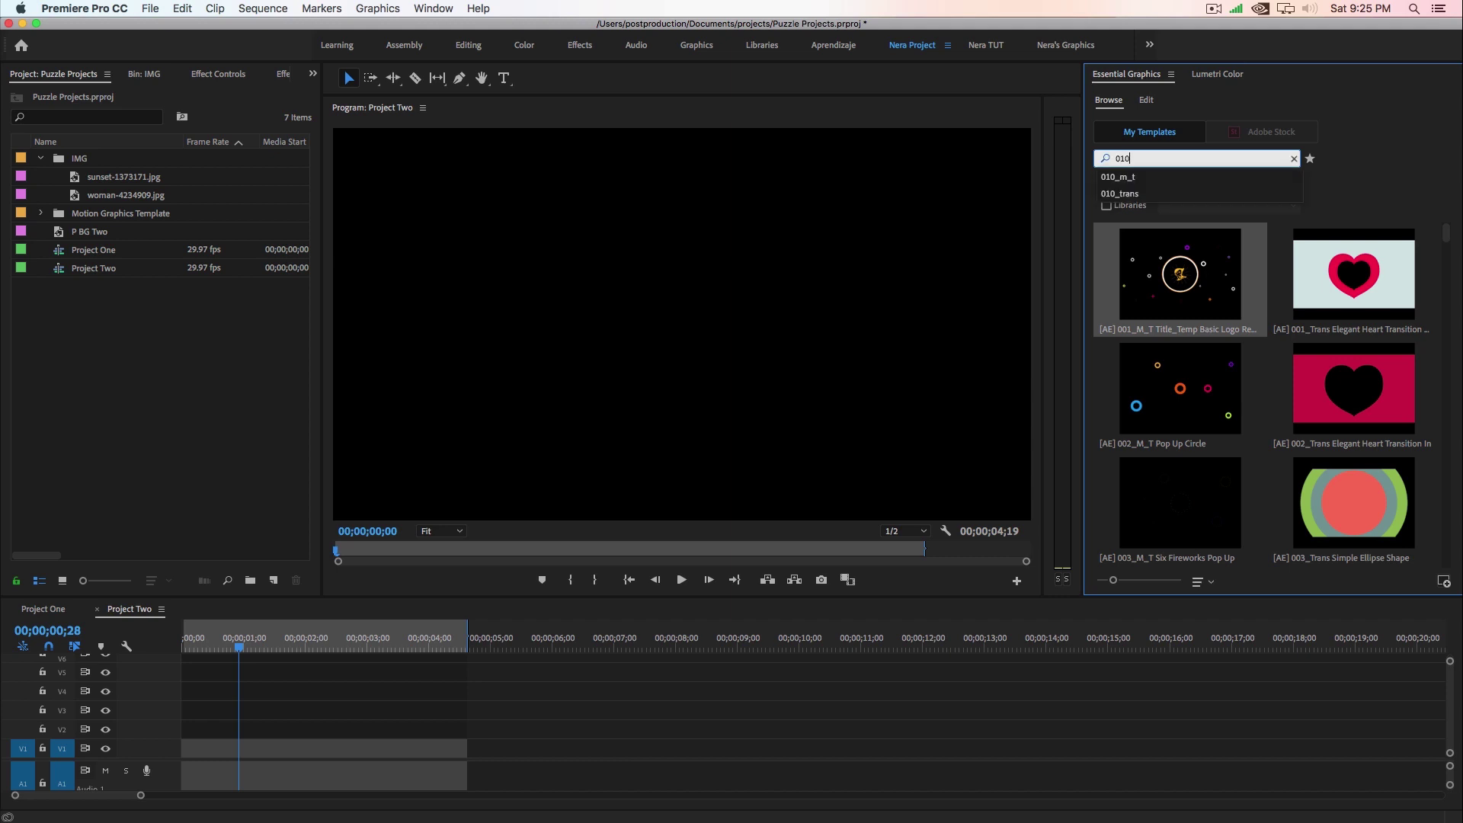
{"action": "left_click", "coordinate": [1117, 177]}
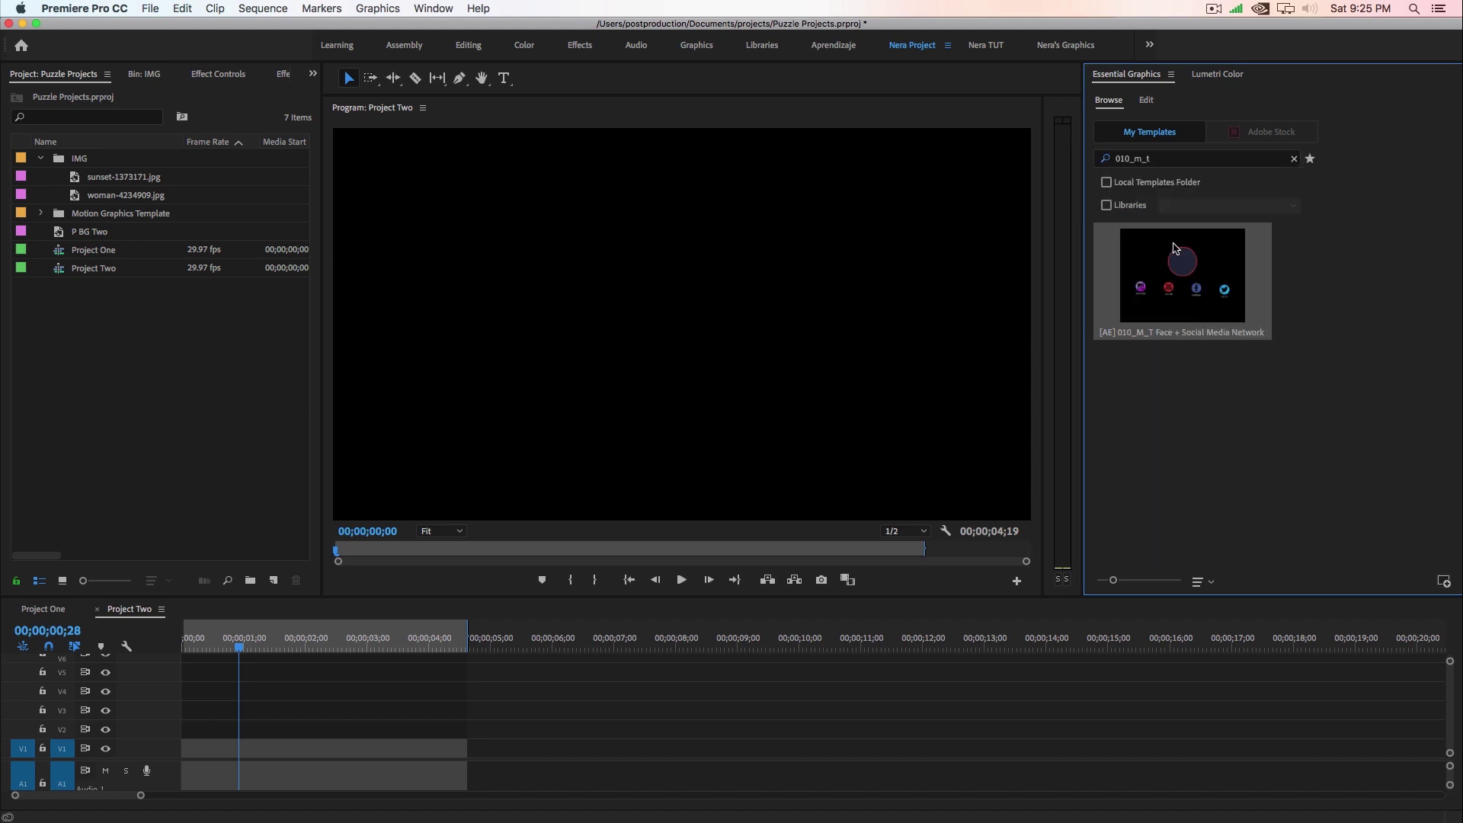
{"action": "left_click_drag", "start_coordinate": [1193, 278], "coordinate": [246, 726]}
{"action": "left_click", "coordinate": [858, 459]}
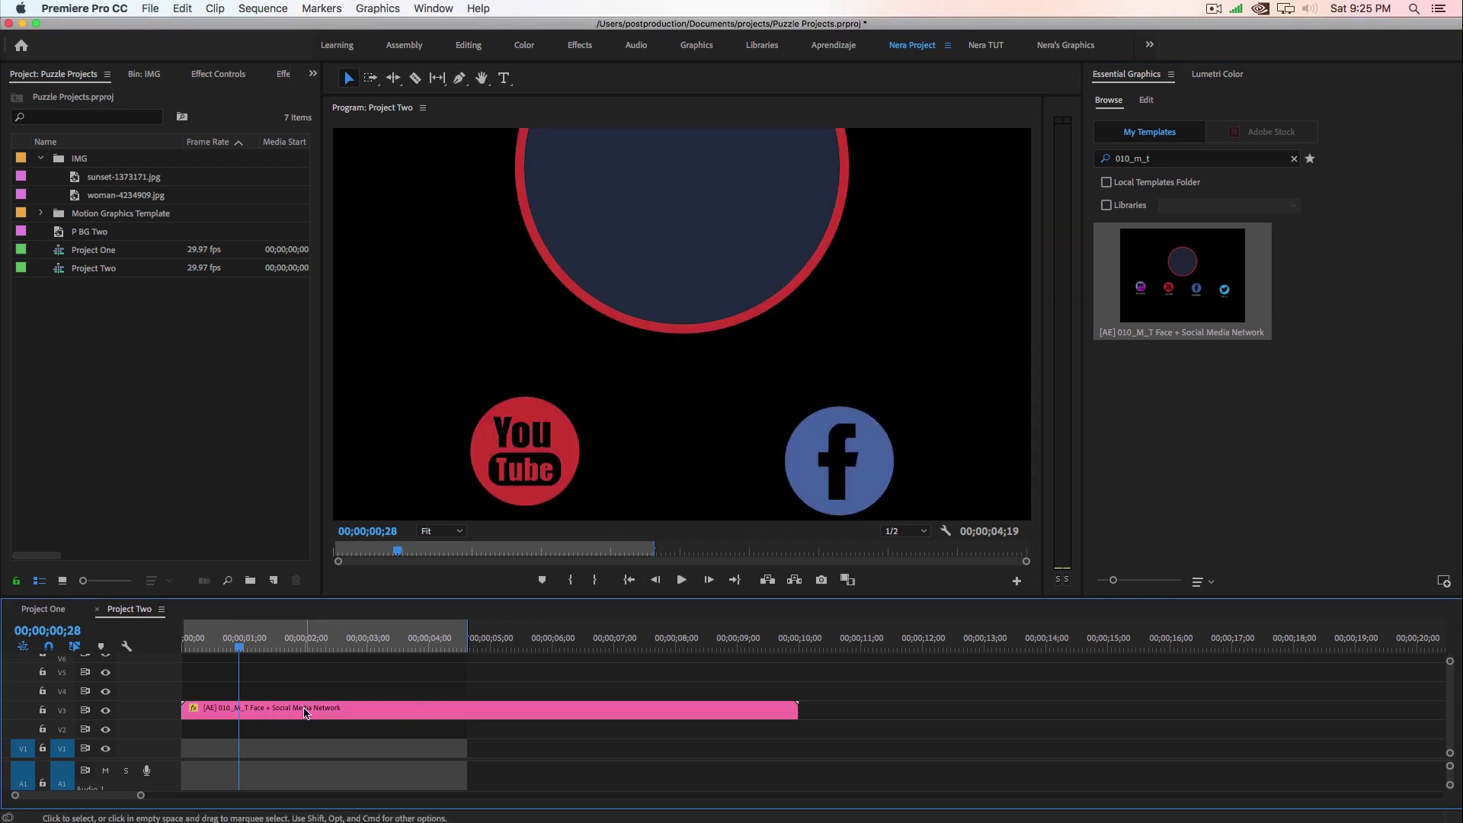
Step: Scale the template clip to frame size and place P BG Two on V2 beneath it
{"action": "right_click", "coordinate": [306, 712]}
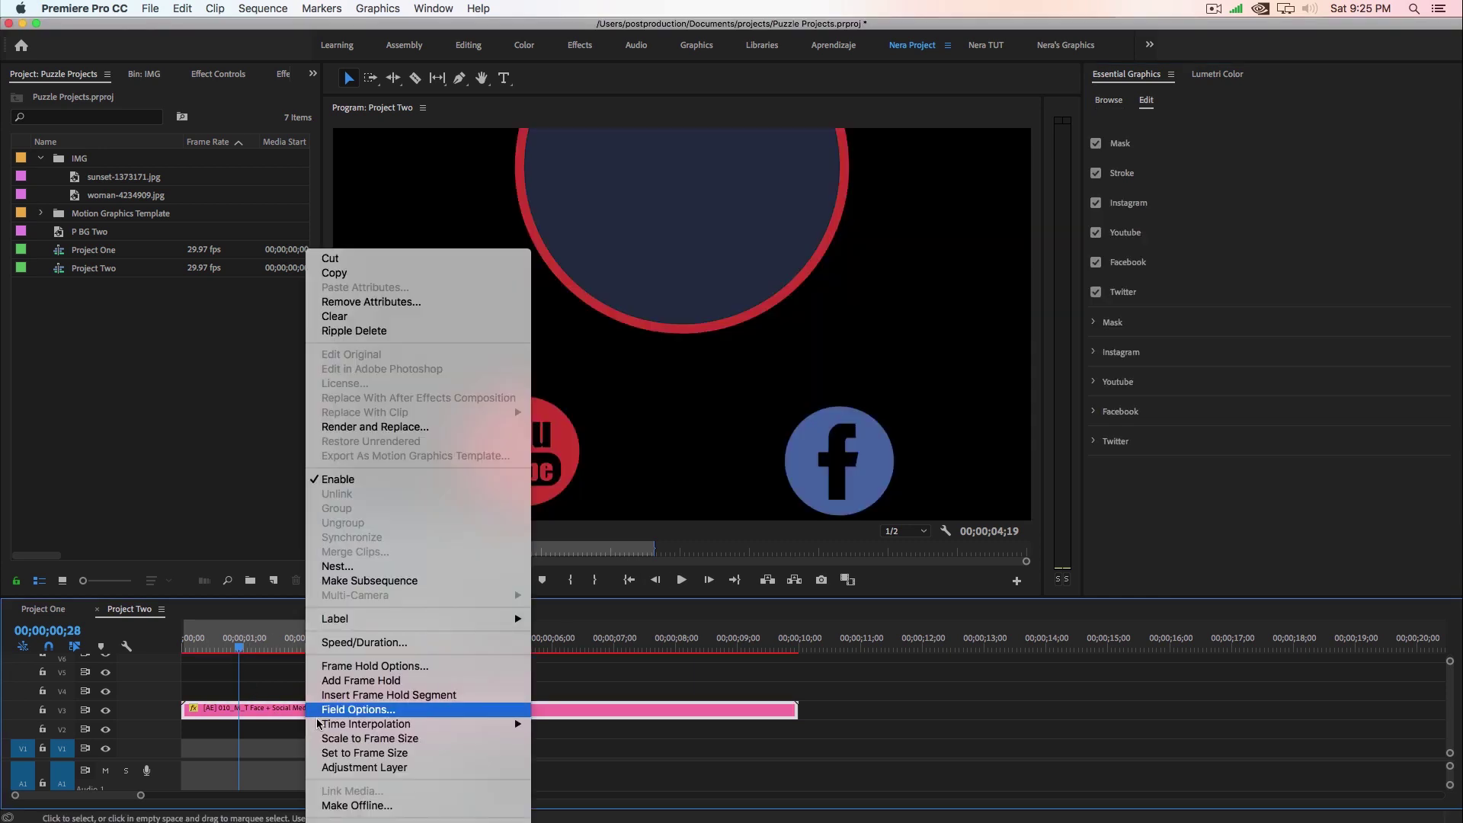
{"action": "left_click", "coordinate": [410, 738]}
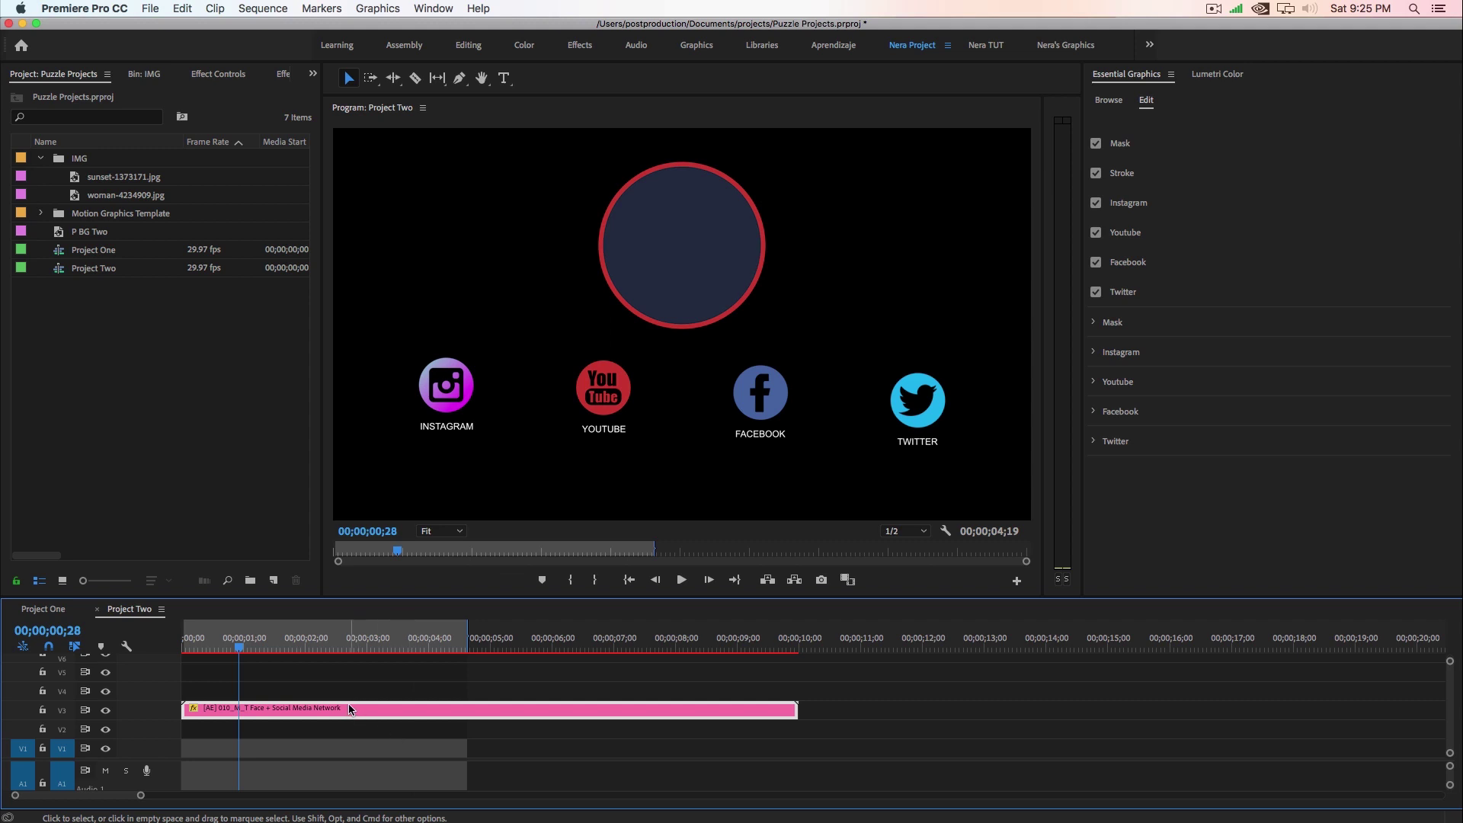
{"action": "left_click", "coordinate": [87, 235]}
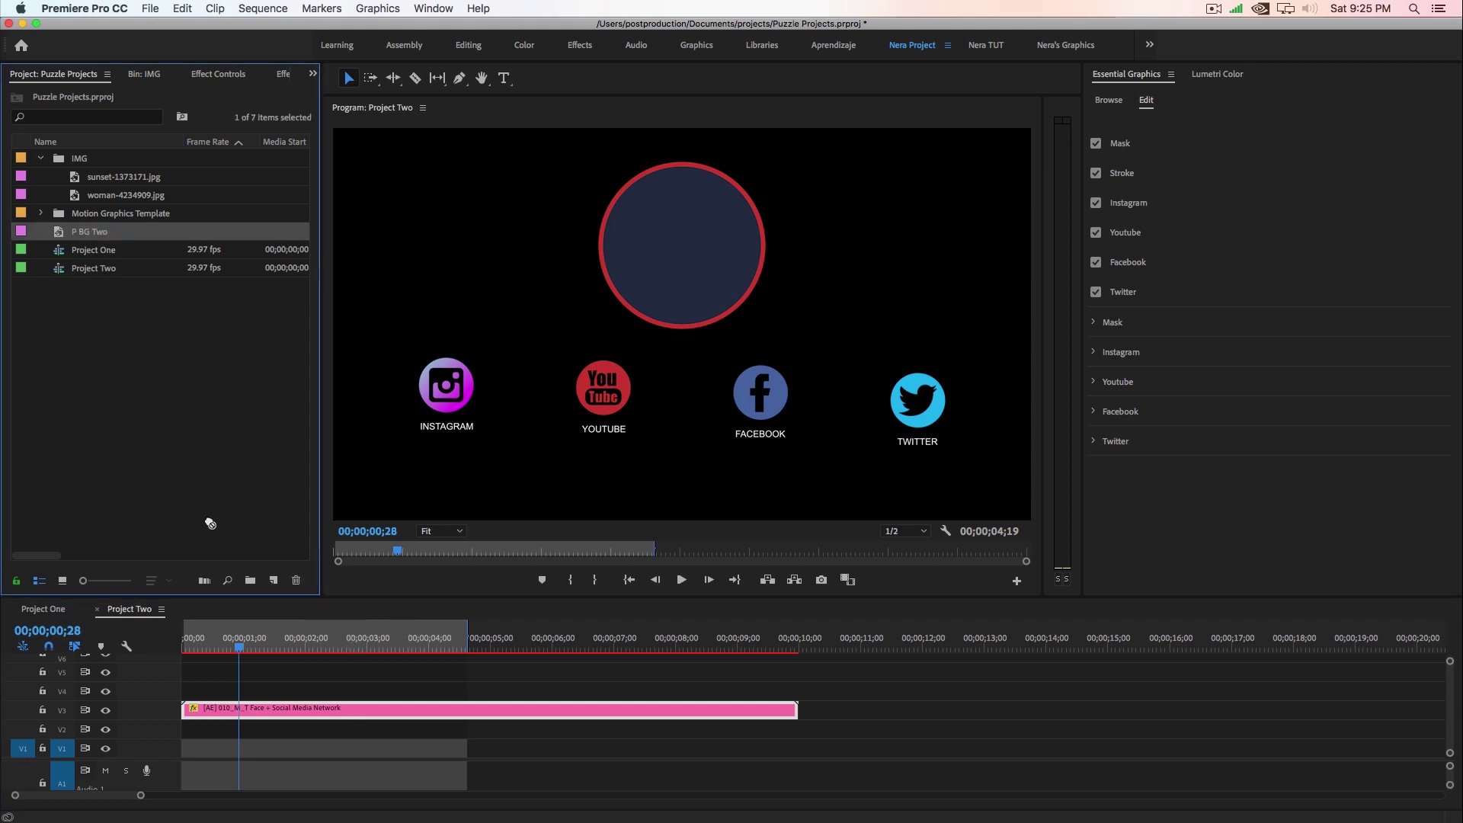
{"action": "left_click_drag", "start_coordinate": [211, 523], "coordinate": [797, 719]}
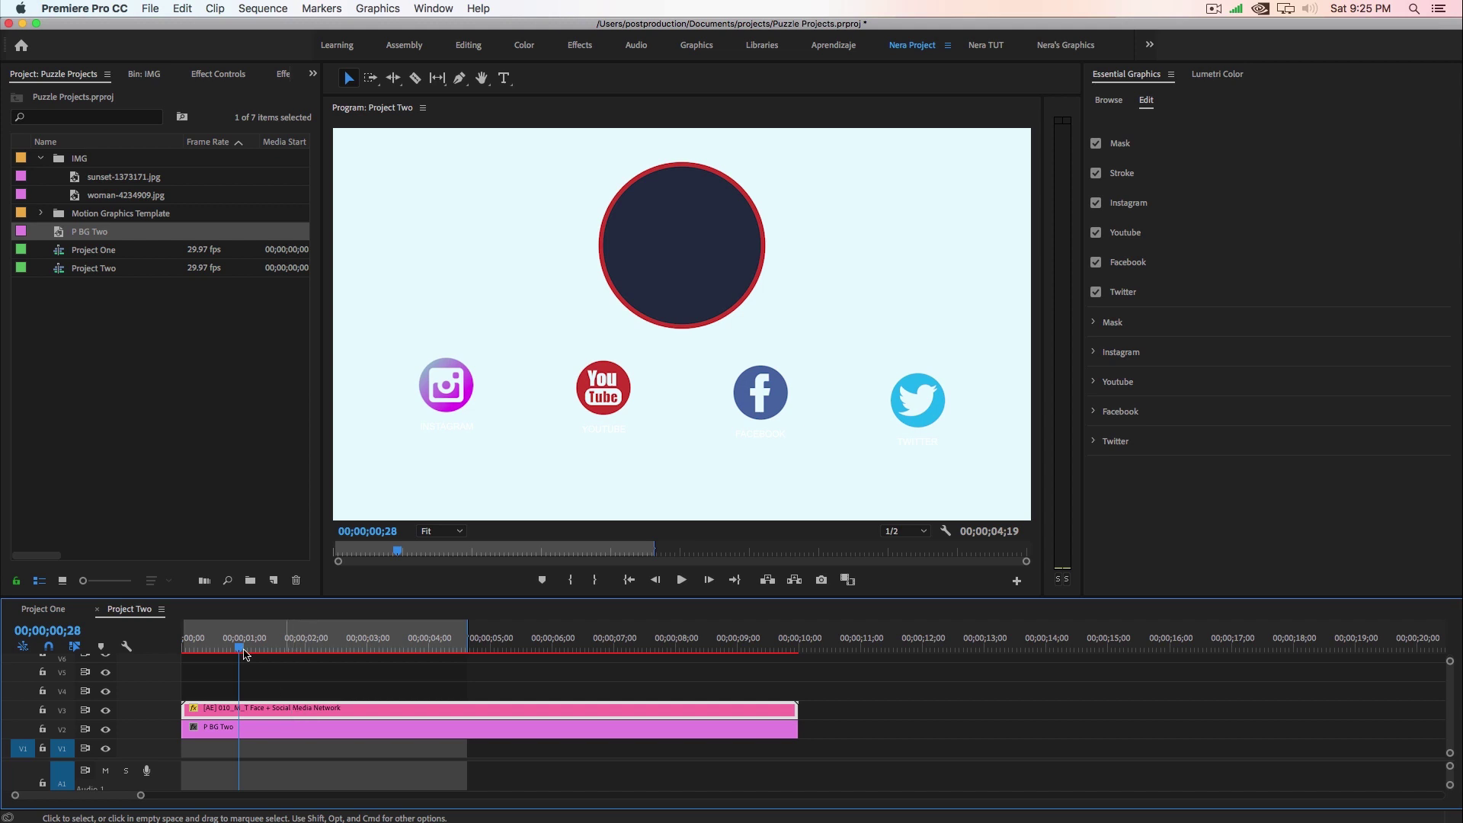
Step: Place woman-4234909.jpg at the start of V4 and scale it to 19
{"action": "left_click", "coordinate": [108, 200]}
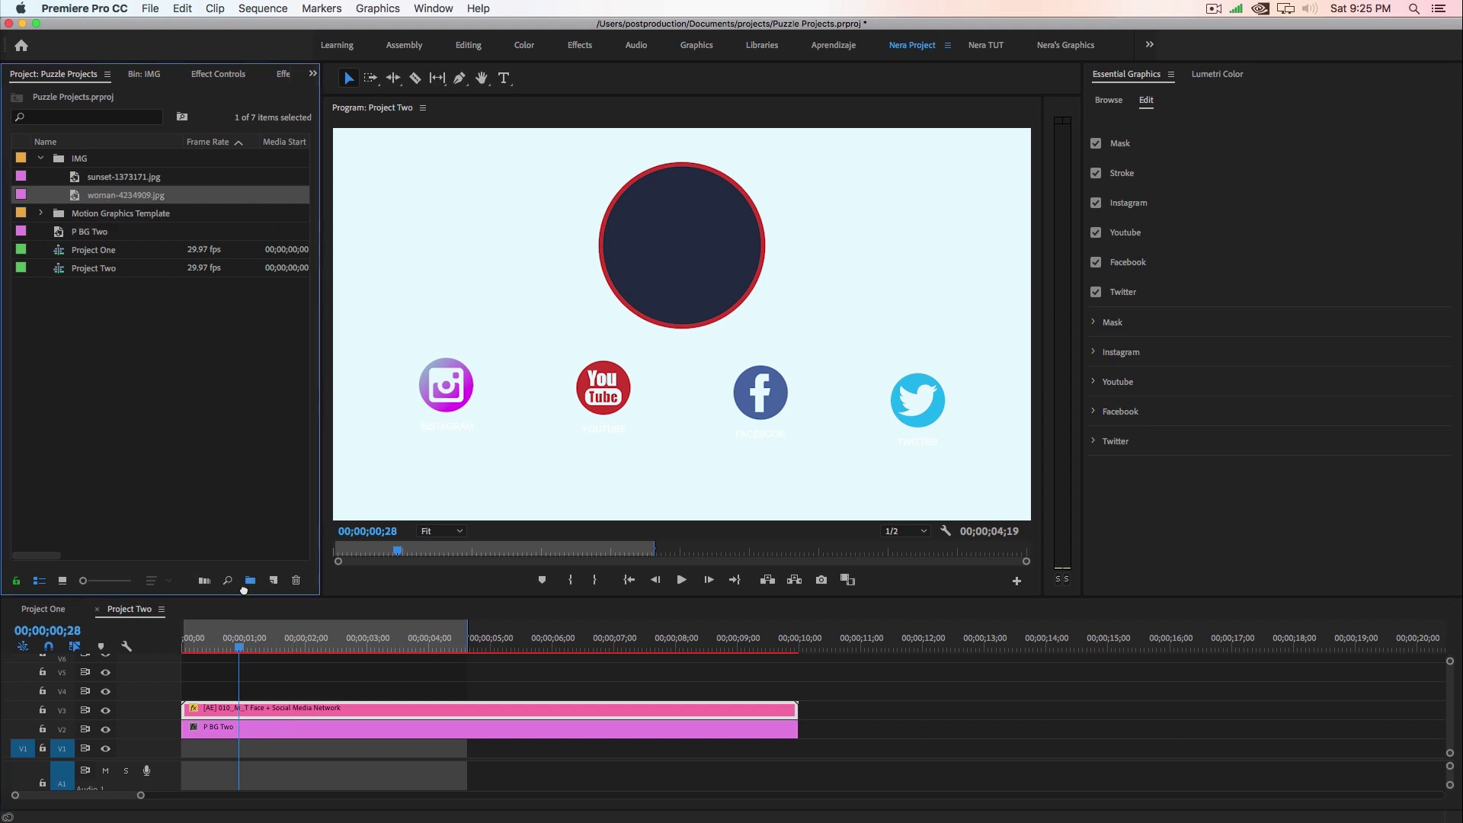
{"action": "left_click_drag", "start_coordinate": [244, 589], "coordinate": [186, 695]}
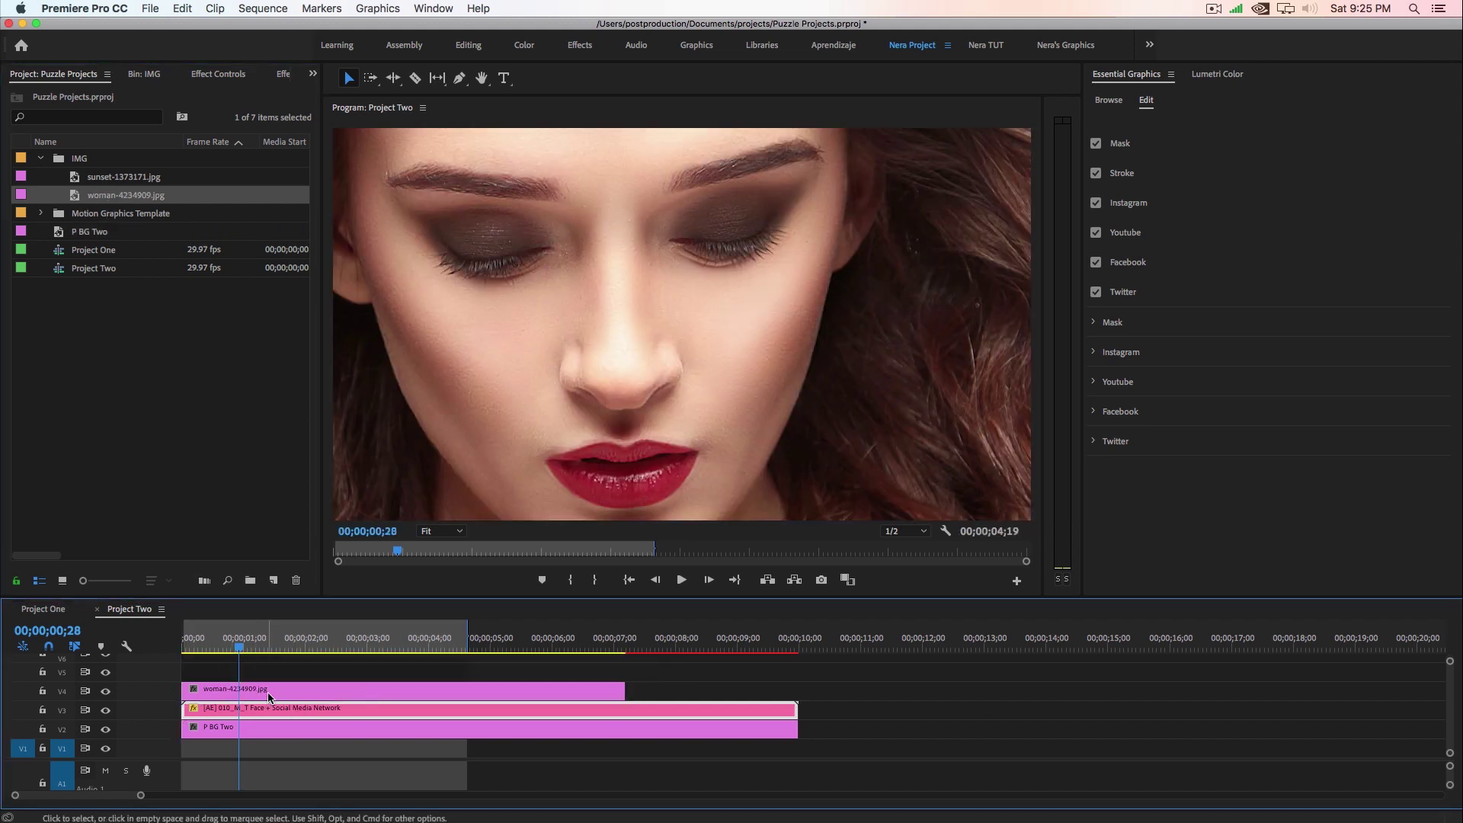
{"action": "left_click", "coordinate": [269, 696]}
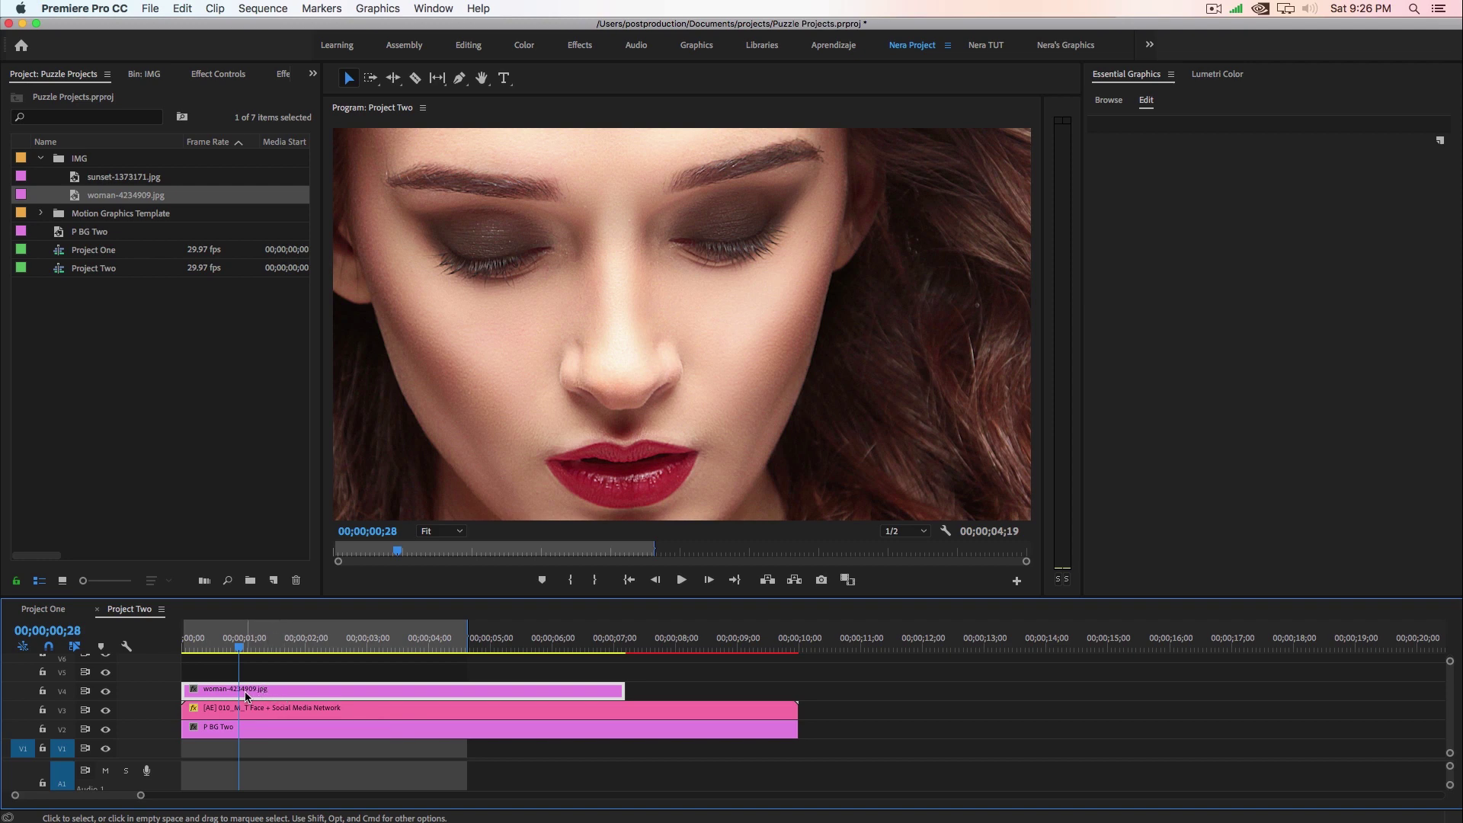
{"action": "left_click", "coordinate": [213, 77]}
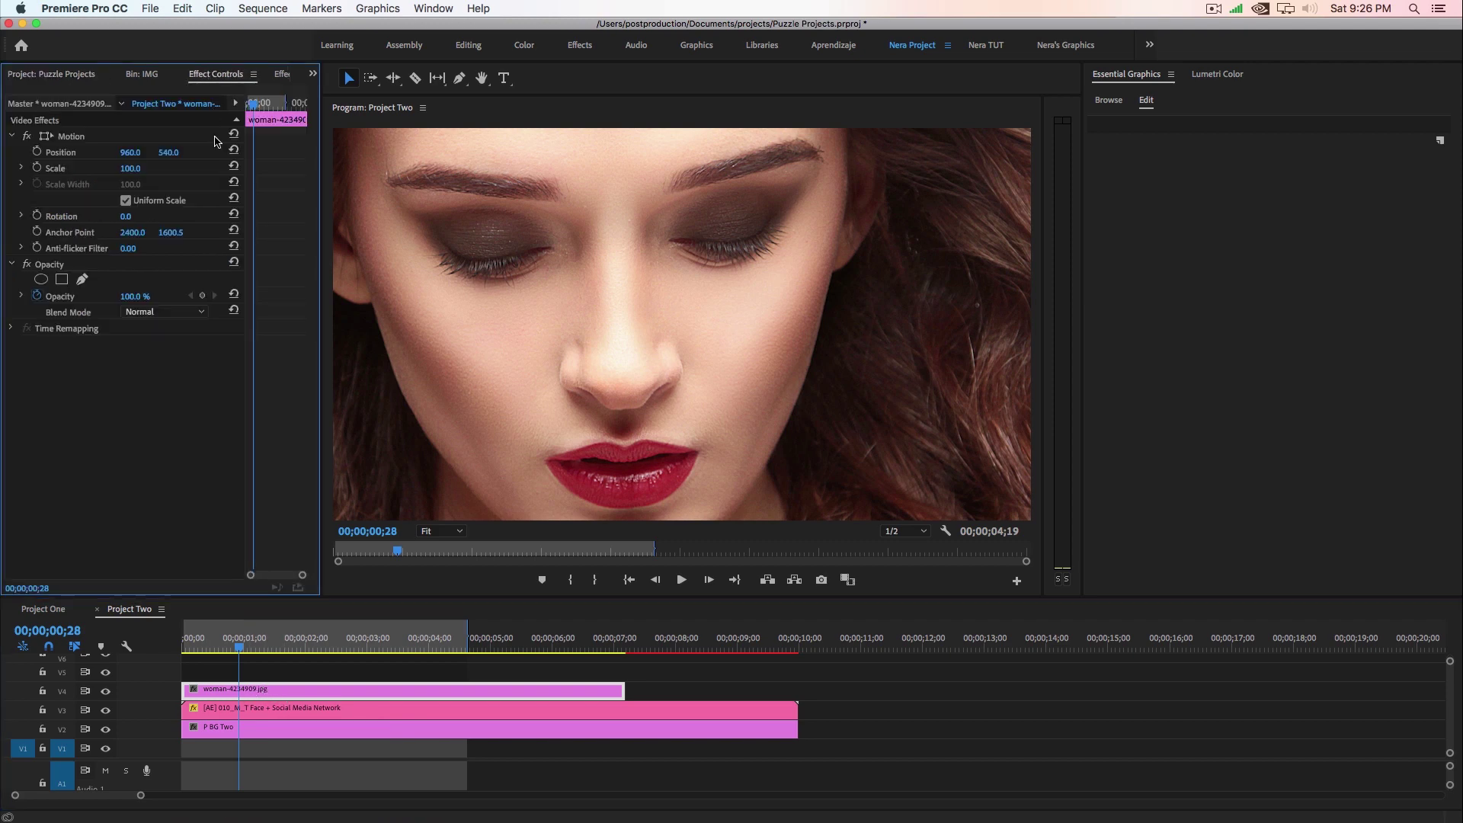
{"action": "left_click_drag", "start_coordinate": [141, 167], "coordinate": [79, 167]}
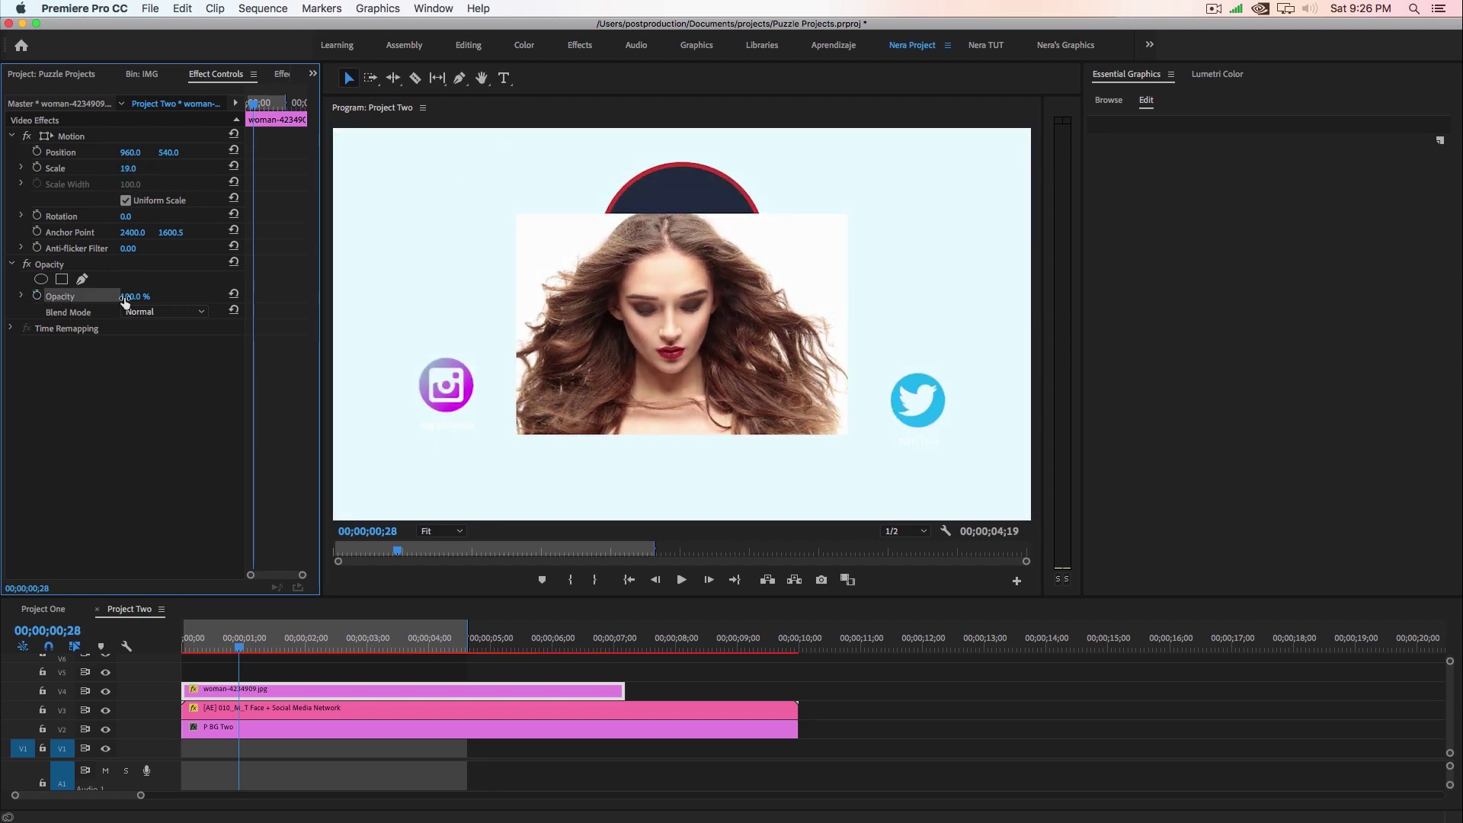
Step: Position the photo at 993.5, 361.7 so the face sits in the red circle, then lengthen the clip
{"action": "left_click_drag", "start_coordinate": [126, 296], "coordinate": [73, 296]}
{"action": "left_click", "coordinate": [71, 137]}
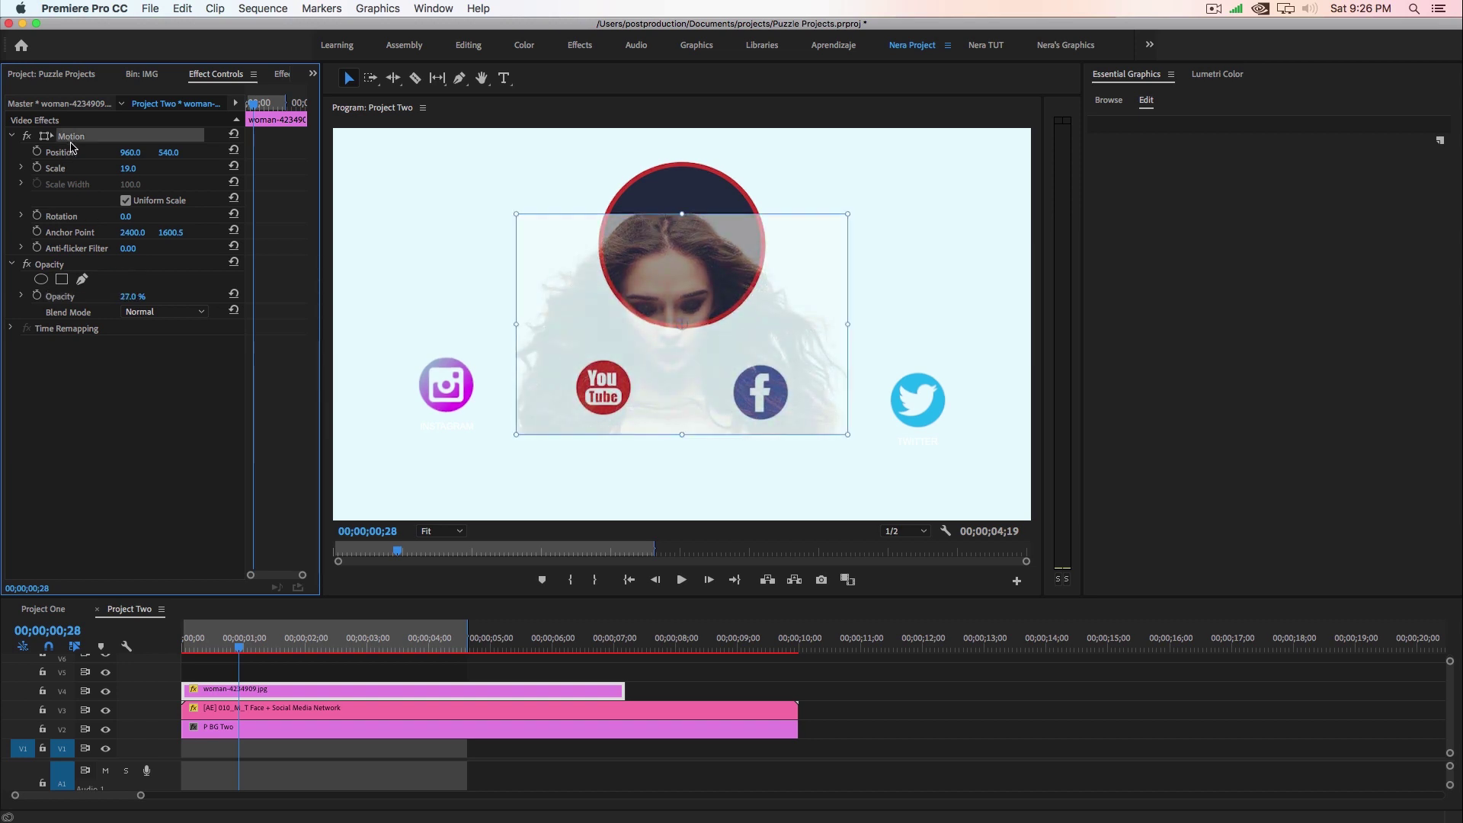
{"action": "left_click_drag", "start_coordinate": [650, 411], "coordinate": [685, 297]}
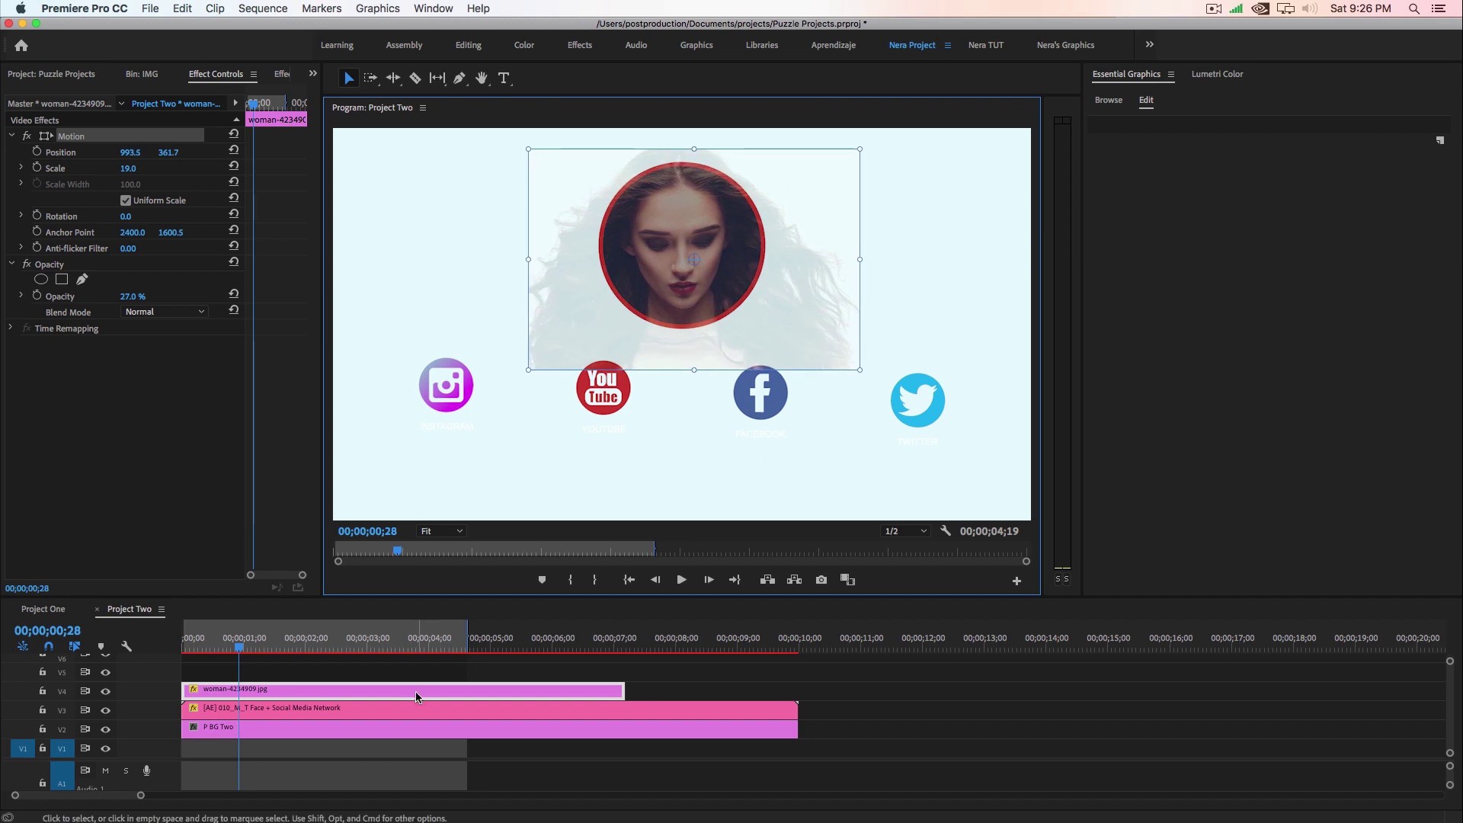
{"action": "left_click_drag", "start_coordinate": [131, 297], "coordinate": [182, 296]}
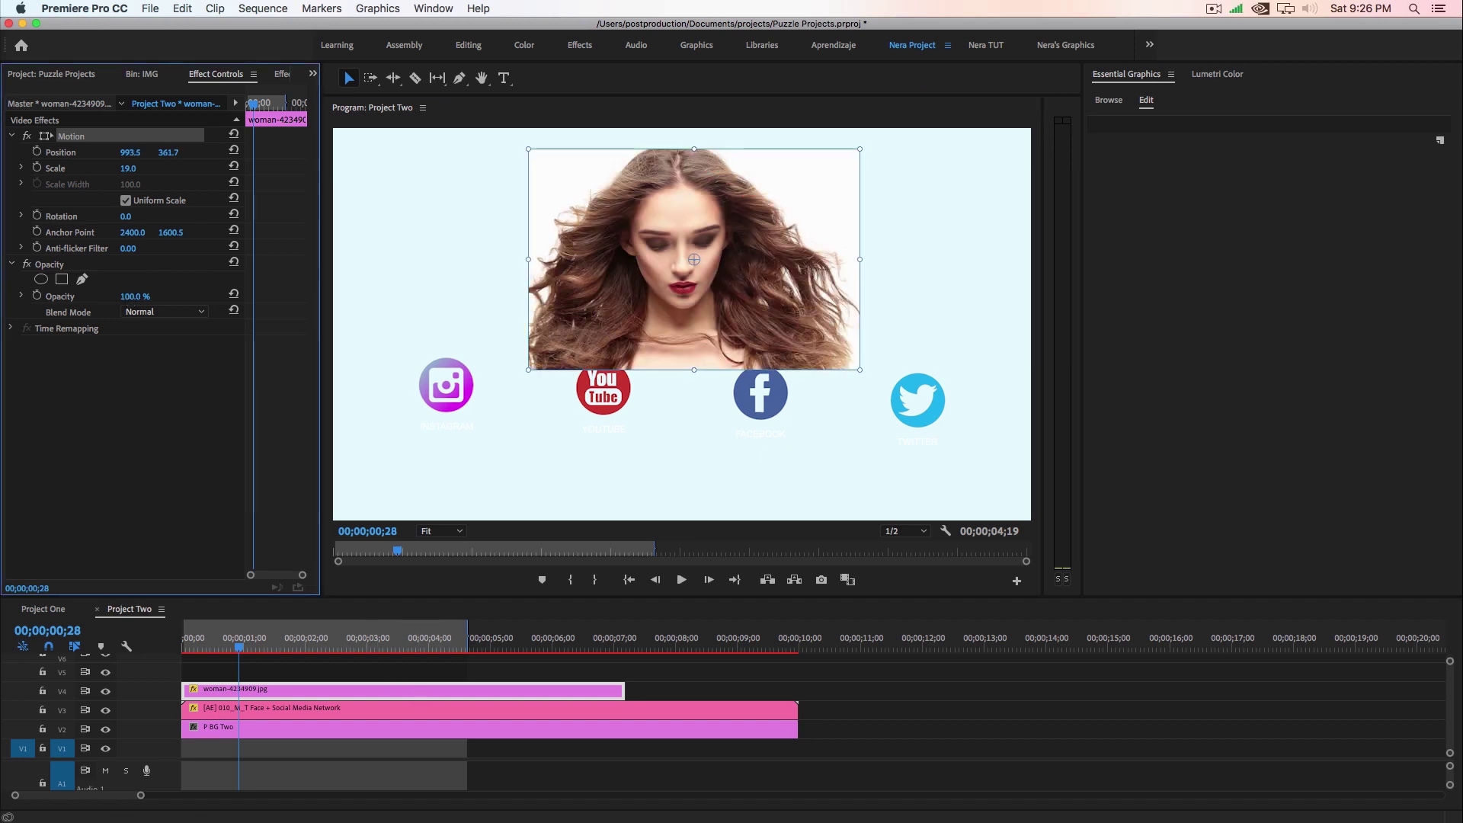
{"action": "left_click", "coordinate": [290, 693]}
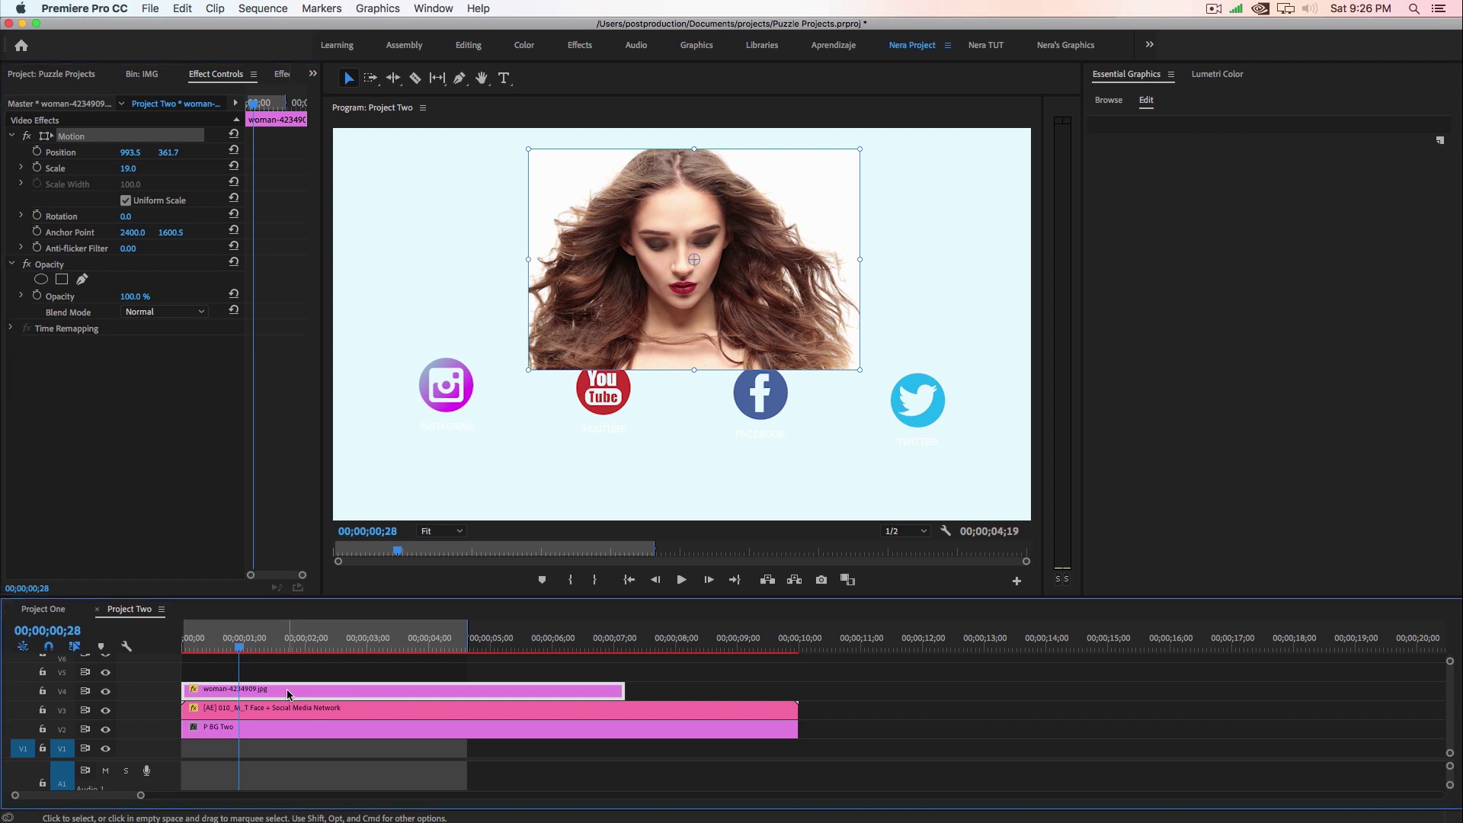
{"action": "left_click_drag", "start_coordinate": [623, 690], "coordinate": [720, 690]}
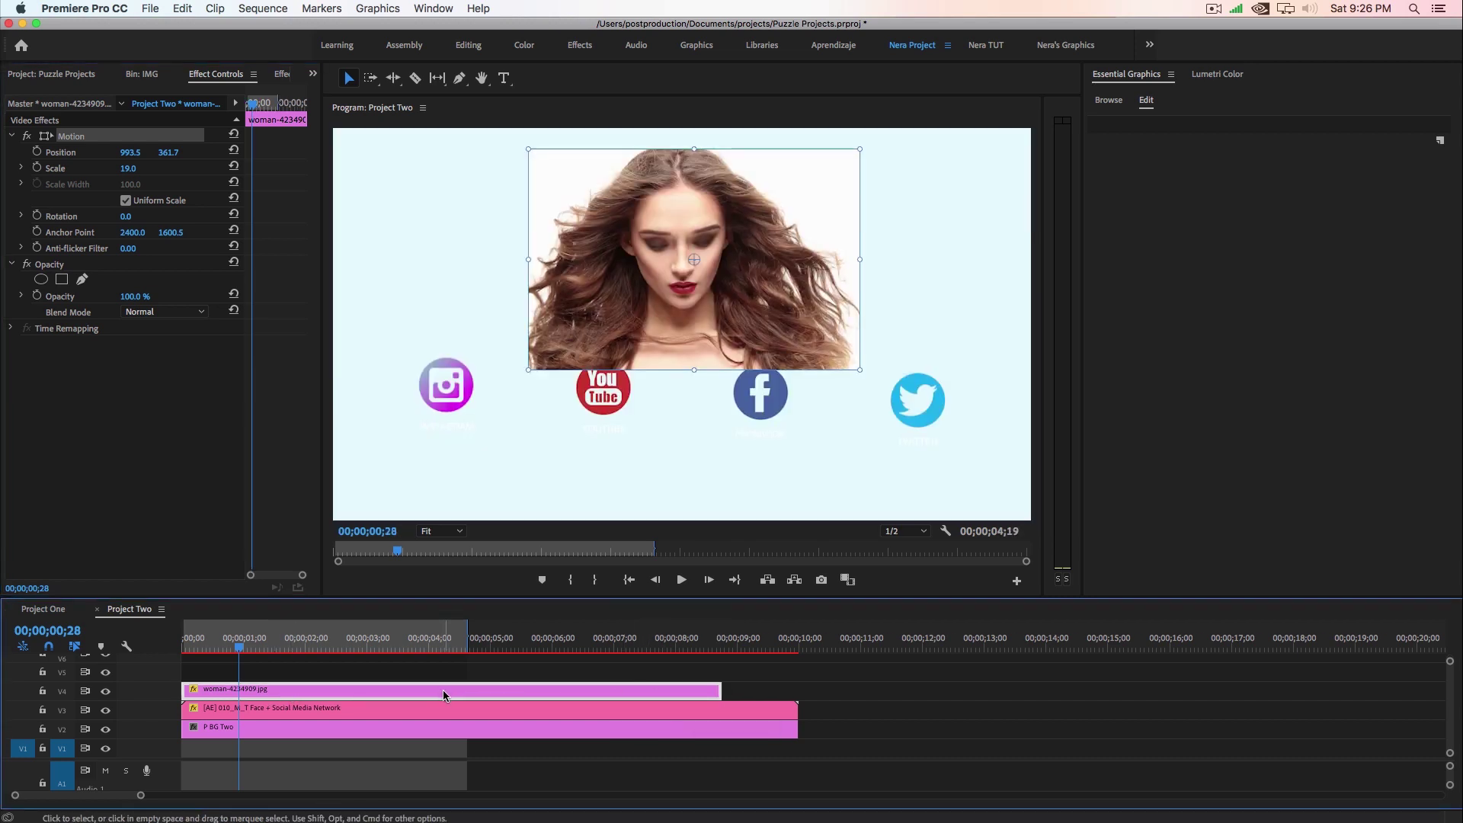
Step: Nest the woman photo into a clip named 'face' and move the graphic onto the track above it
{"action": "right_click", "coordinate": [444, 692]}
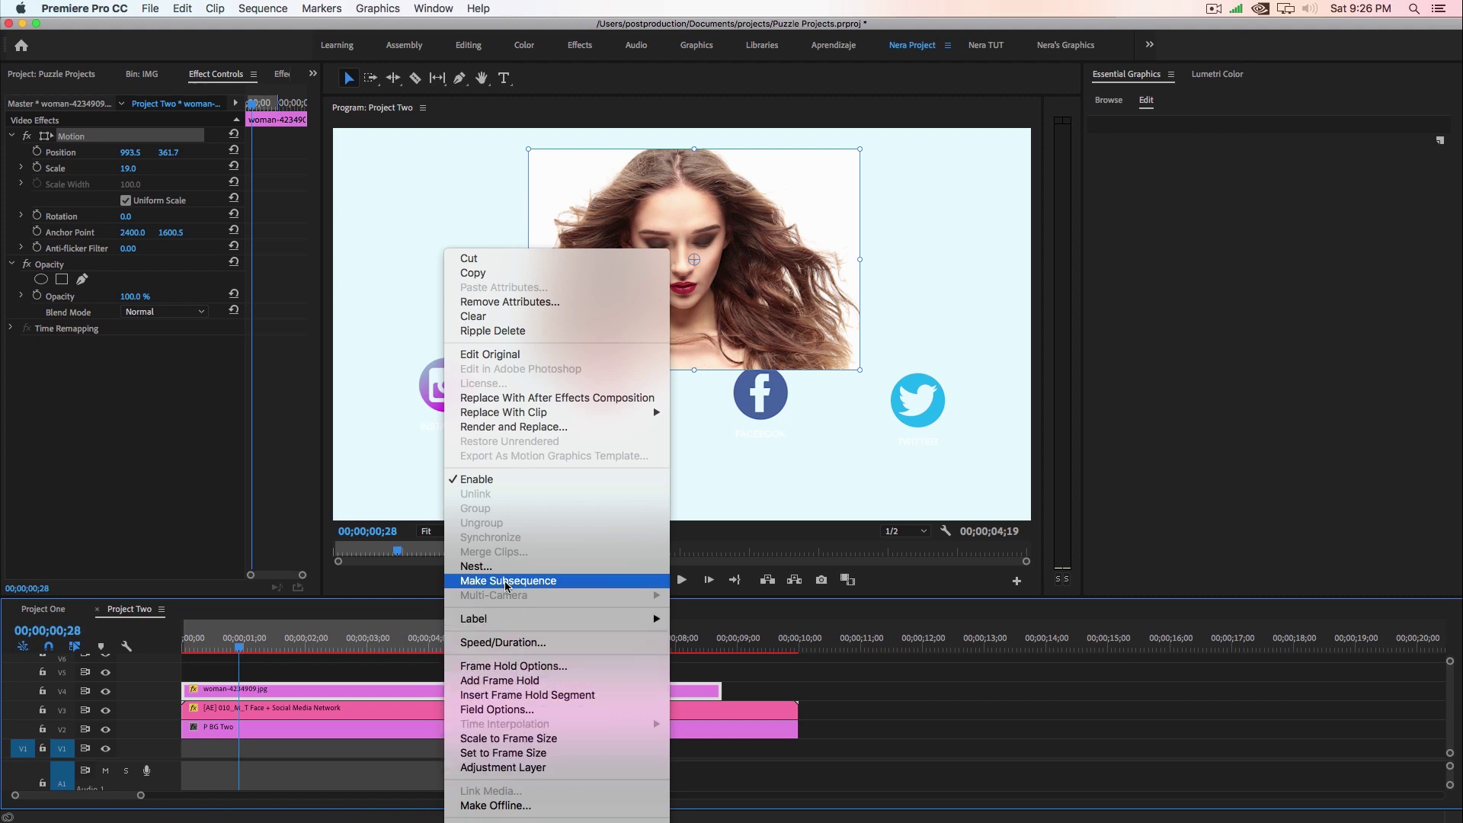
{"action": "left_click", "coordinate": [474, 567]}
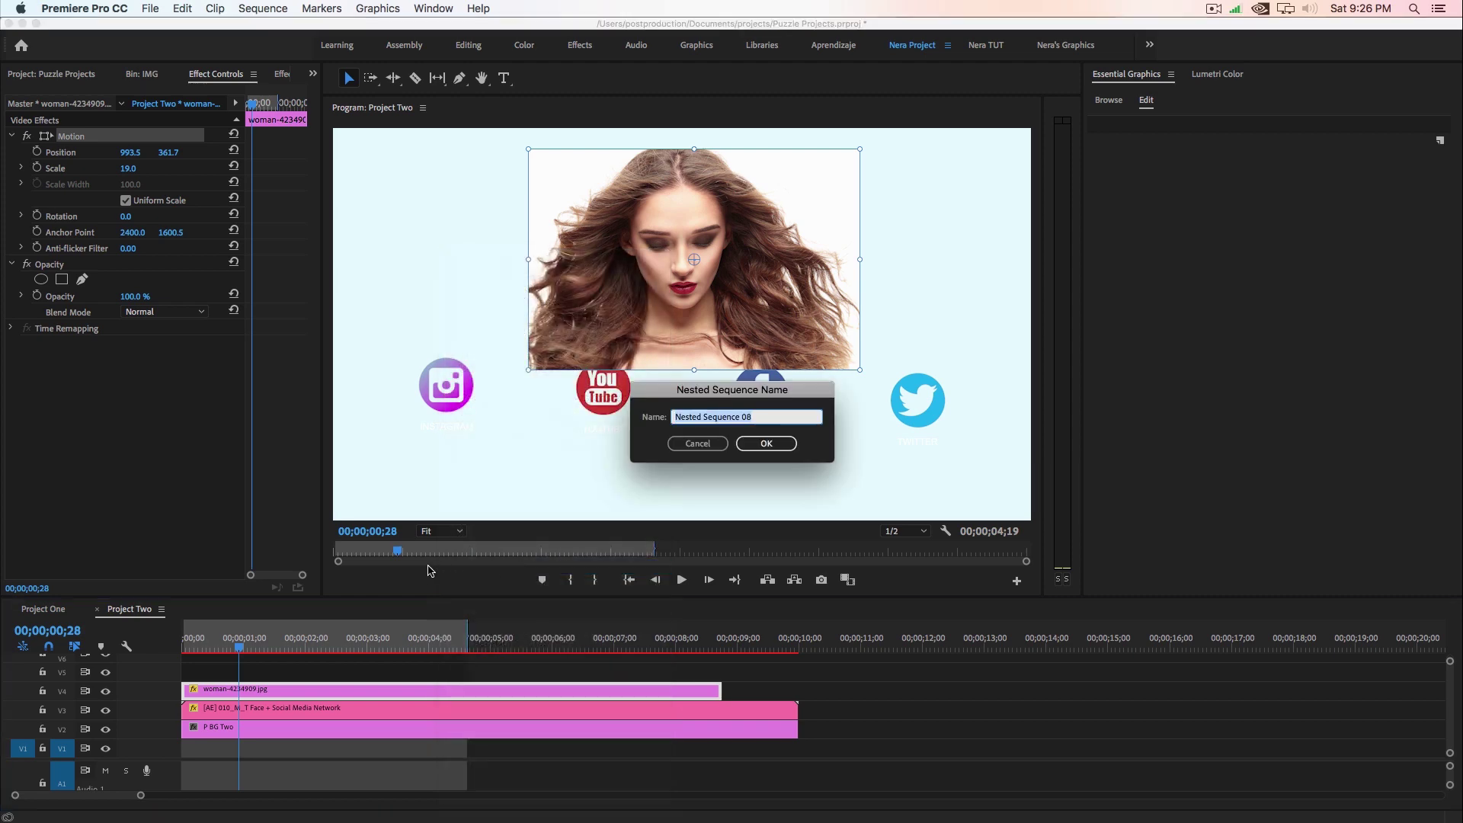
{"action": "type", "text": "face"}
{"action": "key", "text": "Return"}
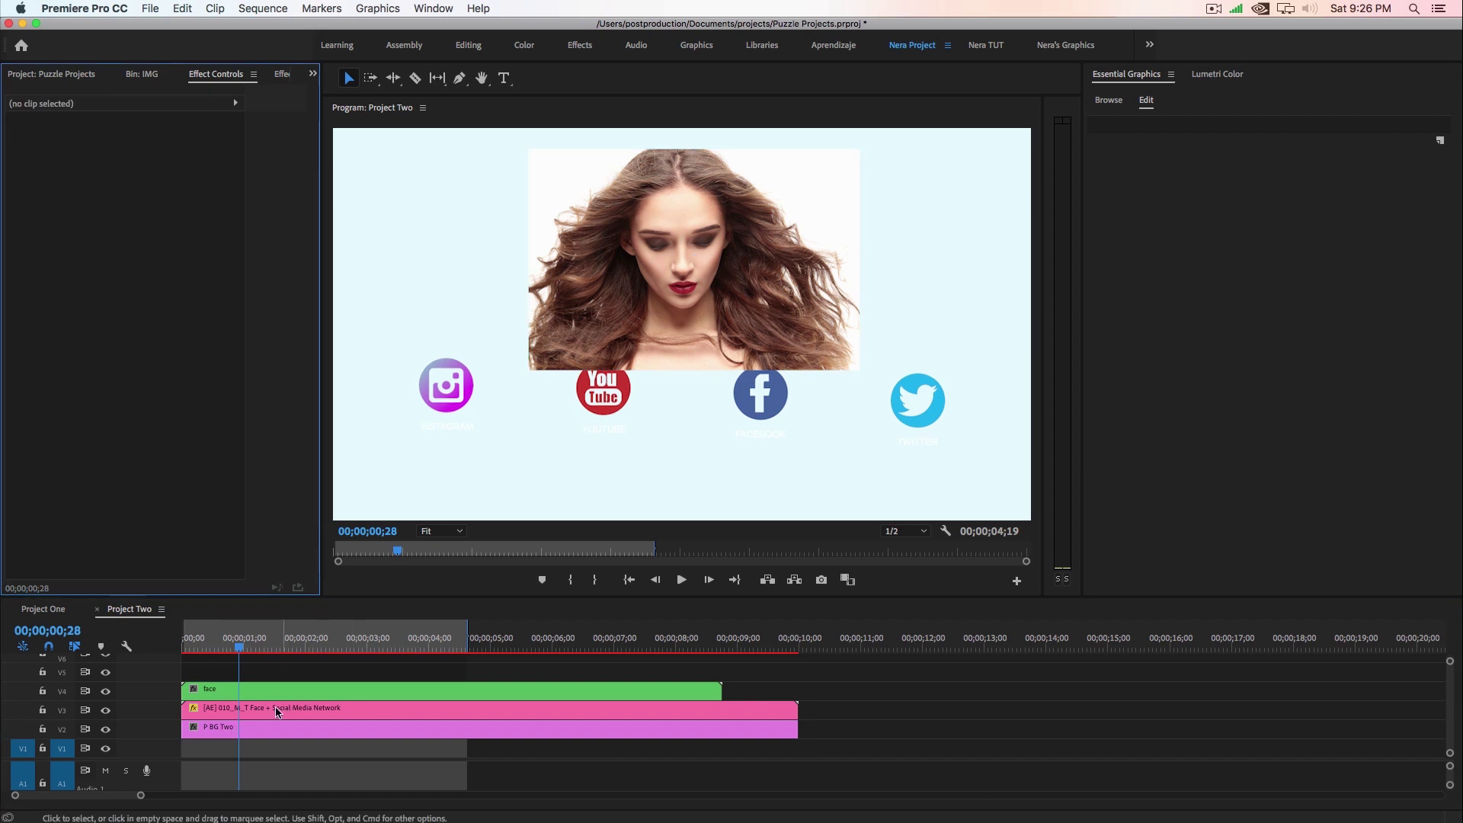
{"action": "left_click_drag", "start_coordinate": [276, 706], "coordinate": [237, 691]}
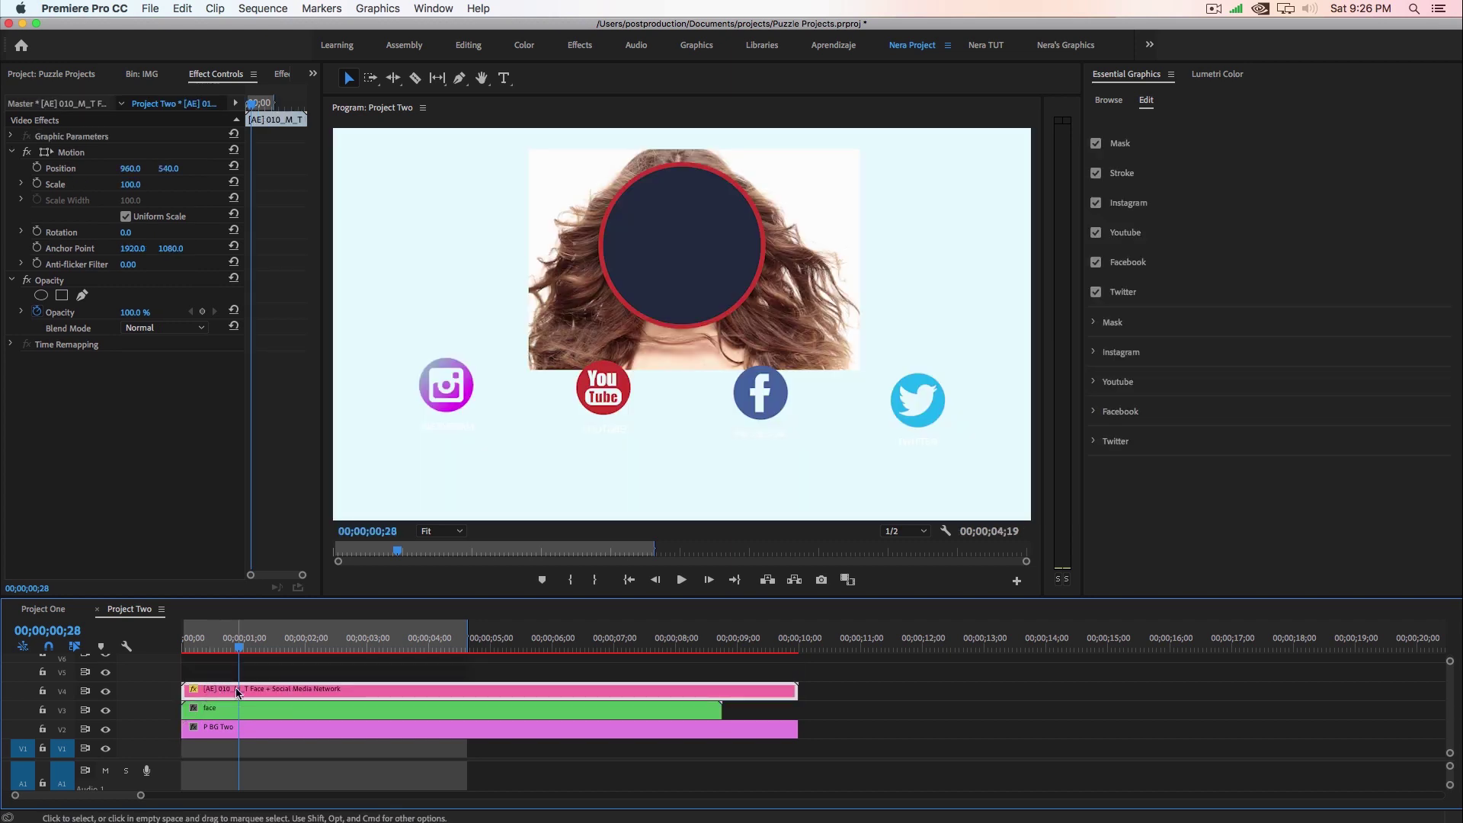
Step: Apply Track Matte Key to the face clip with Matte set to Video 4, then play it back
{"action": "left_click", "coordinate": [270, 710]}
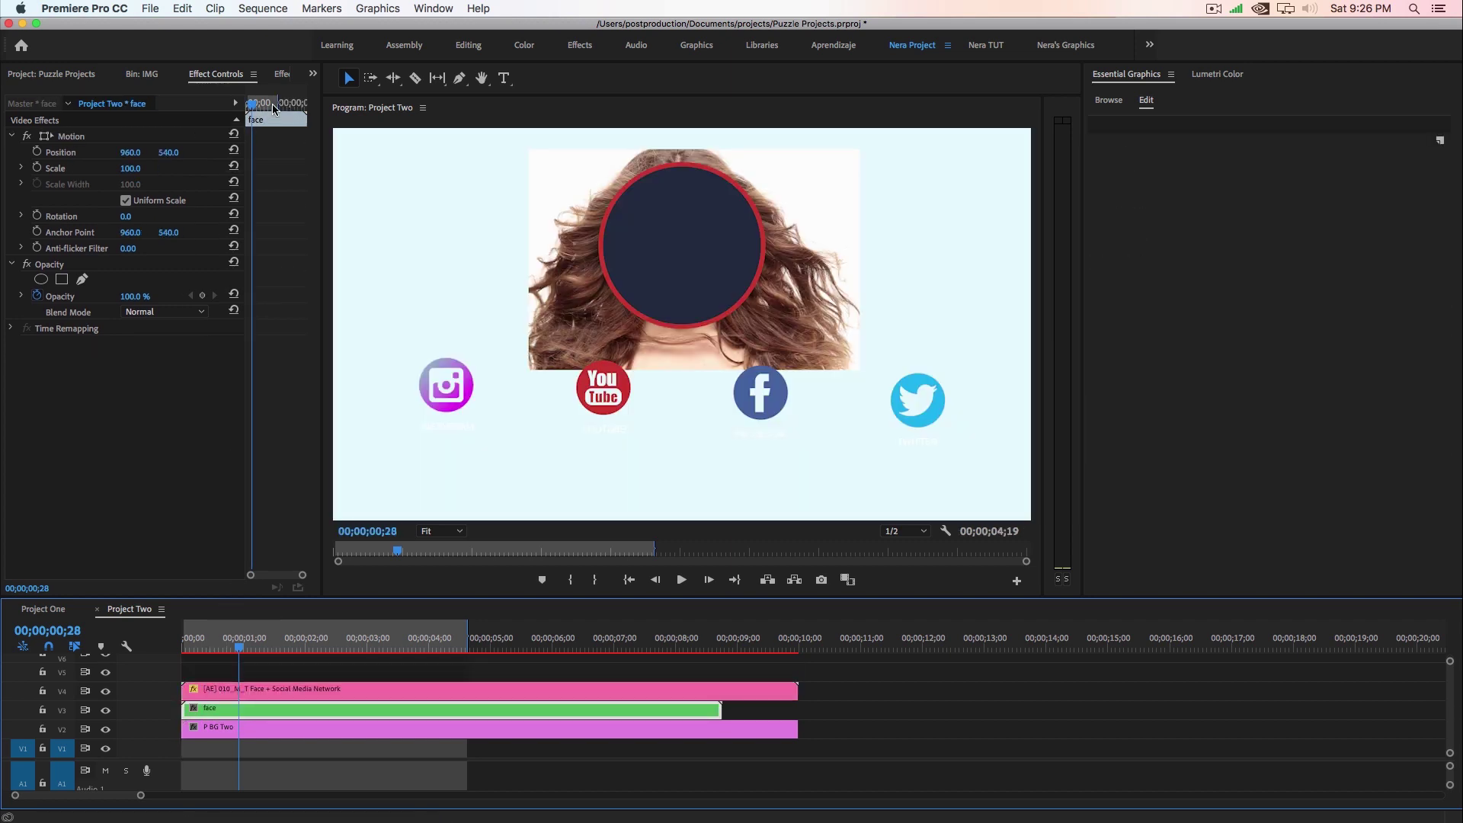
{"action": "left_click", "coordinate": [282, 75]}
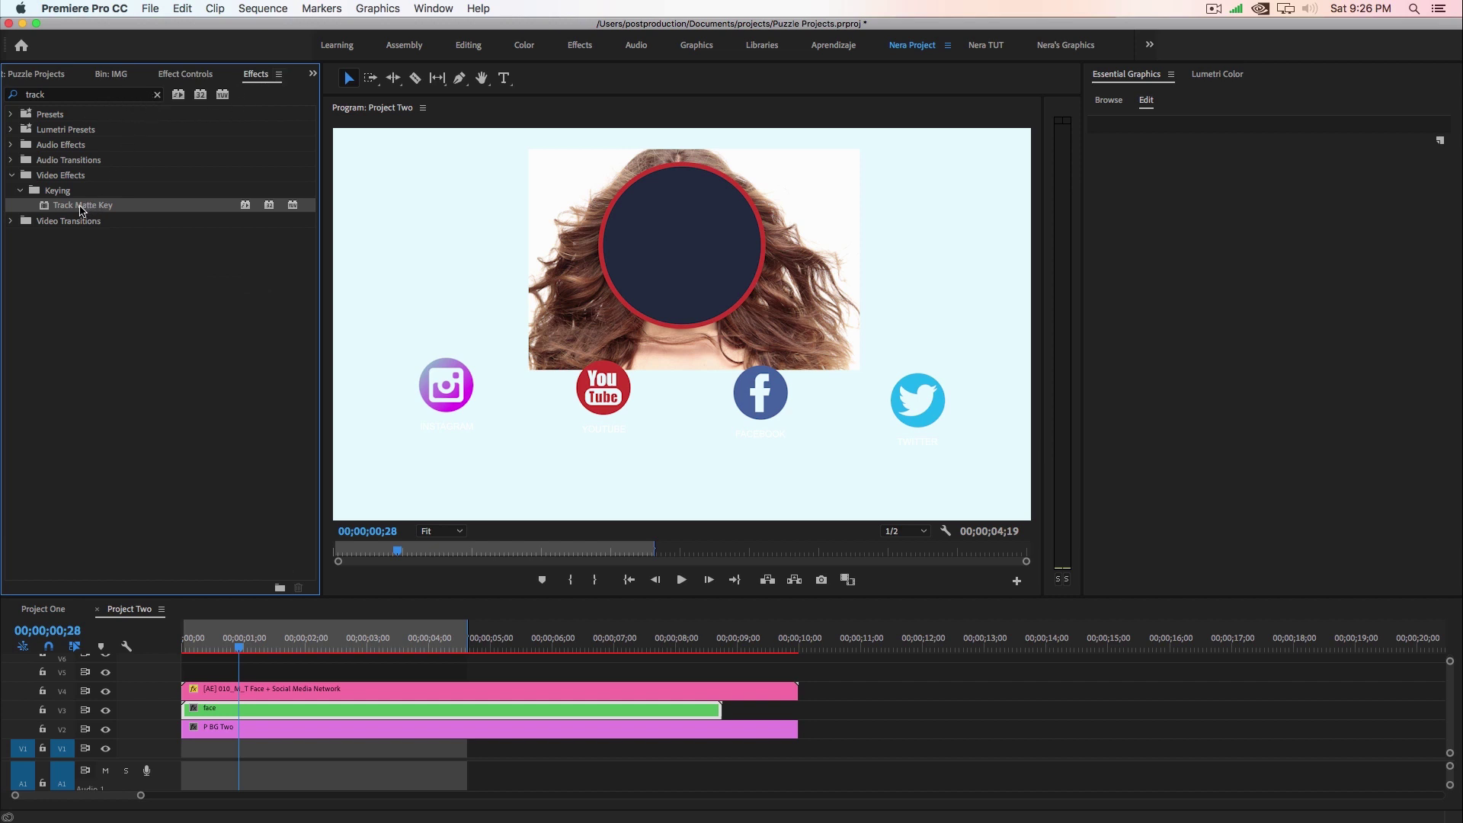
{"action": "left_click_drag", "start_coordinate": [74, 210], "coordinate": [270, 712]}
{"action": "left_click", "coordinate": [169, 76]}
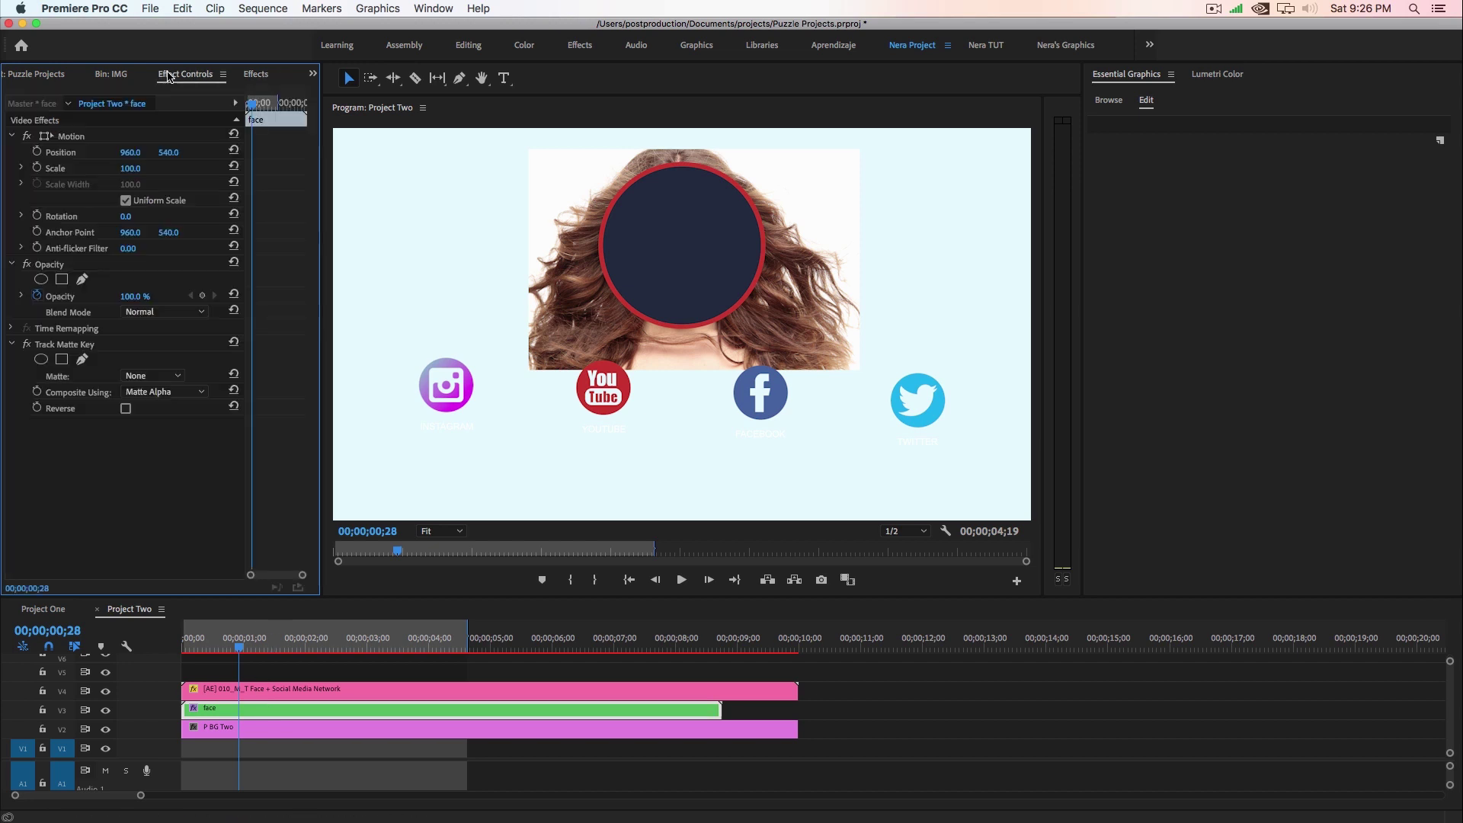
{"action": "left_click", "coordinate": [152, 375]}
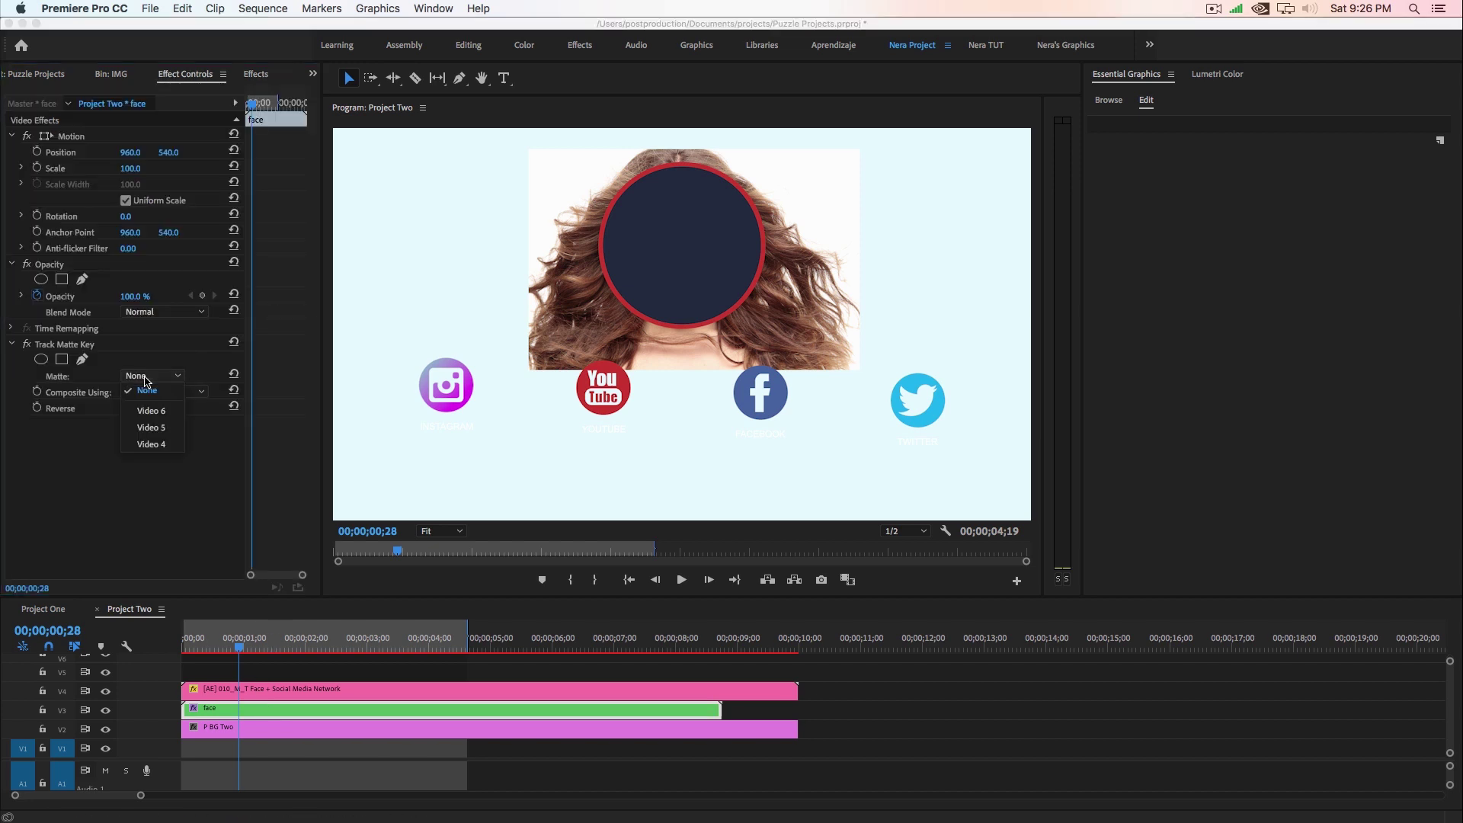
{"action": "left_click", "coordinate": [163, 451]}
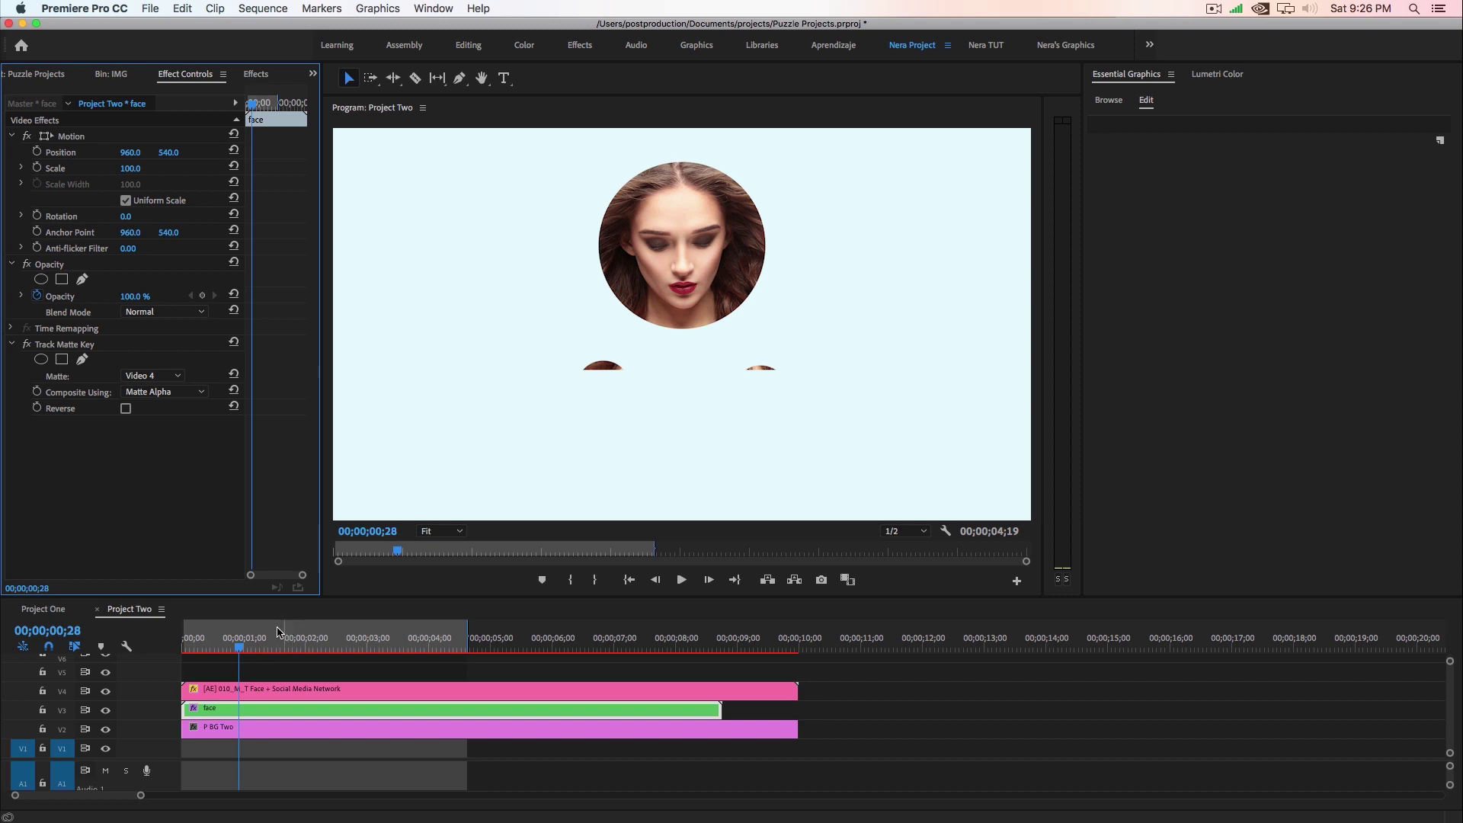
{"action": "left_click", "coordinate": [188, 646]}
{"action": "key", "text": "space"}
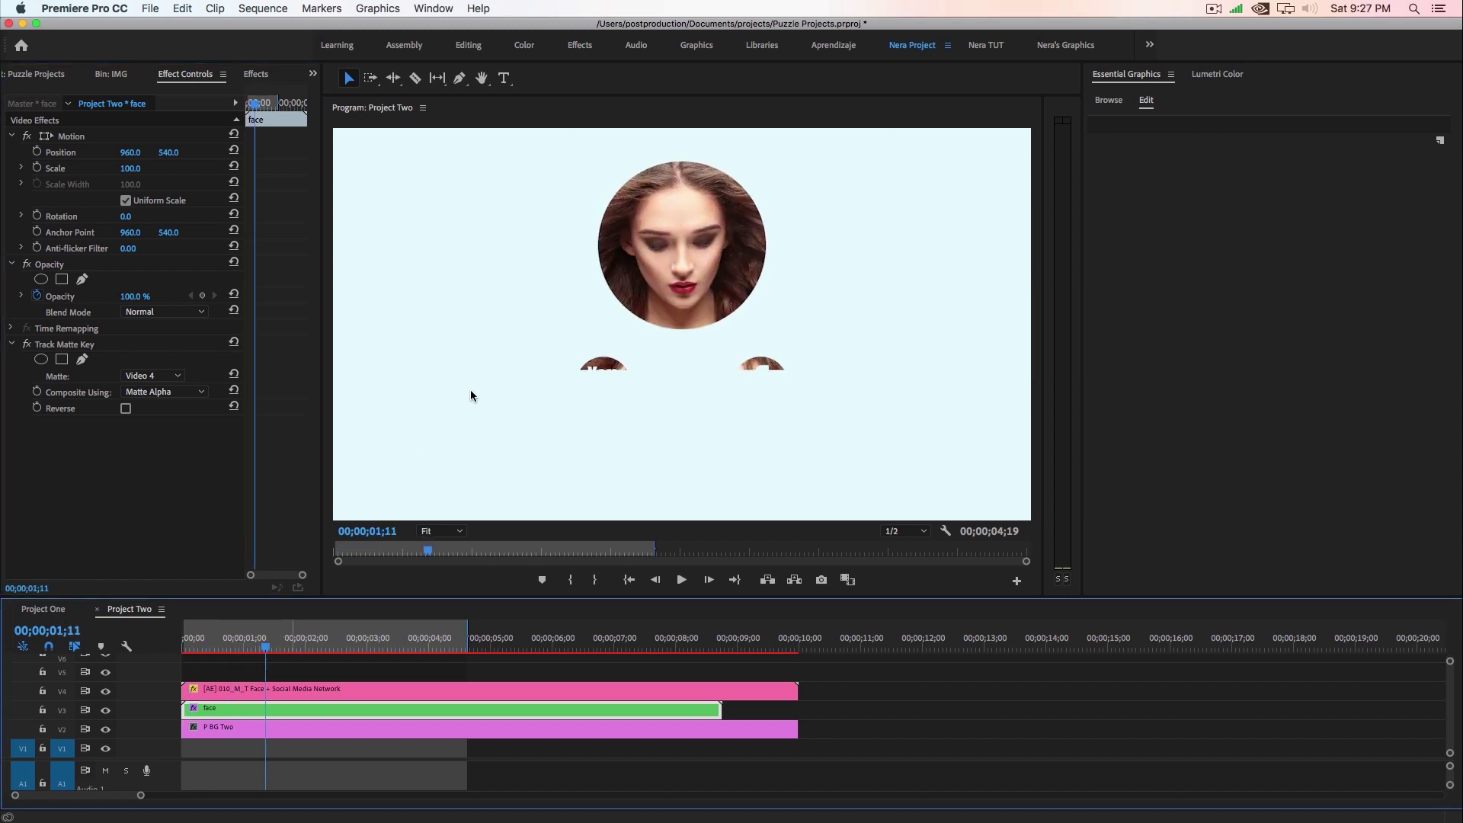
Step: On the V4 graphic, turn off Stroke, Instagram, Youtube, Facebook and Twitter
{"action": "left_click", "coordinate": [303, 690]}
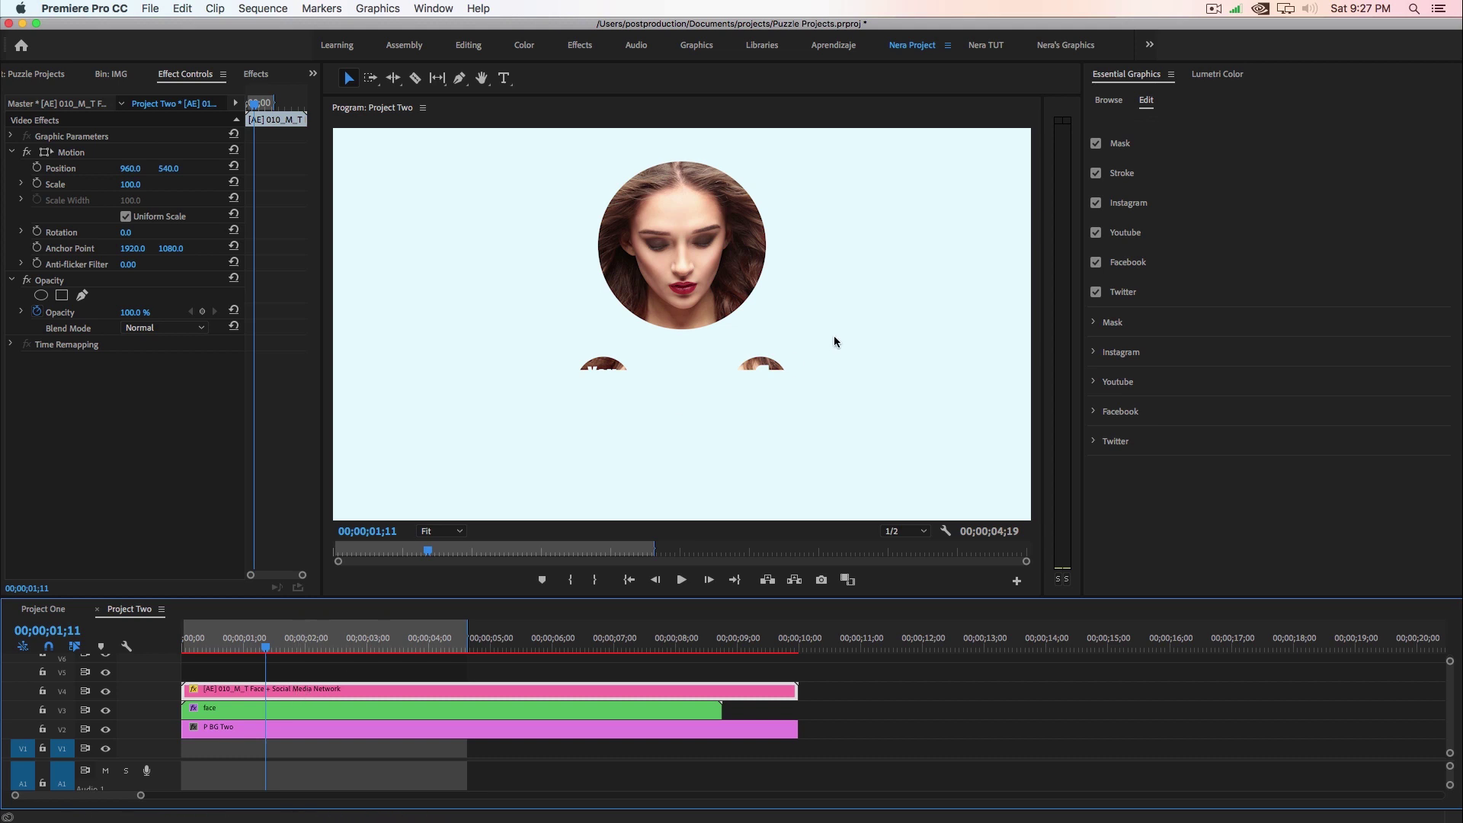
{"action": "left_click", "coordinate": [1095, 173]}
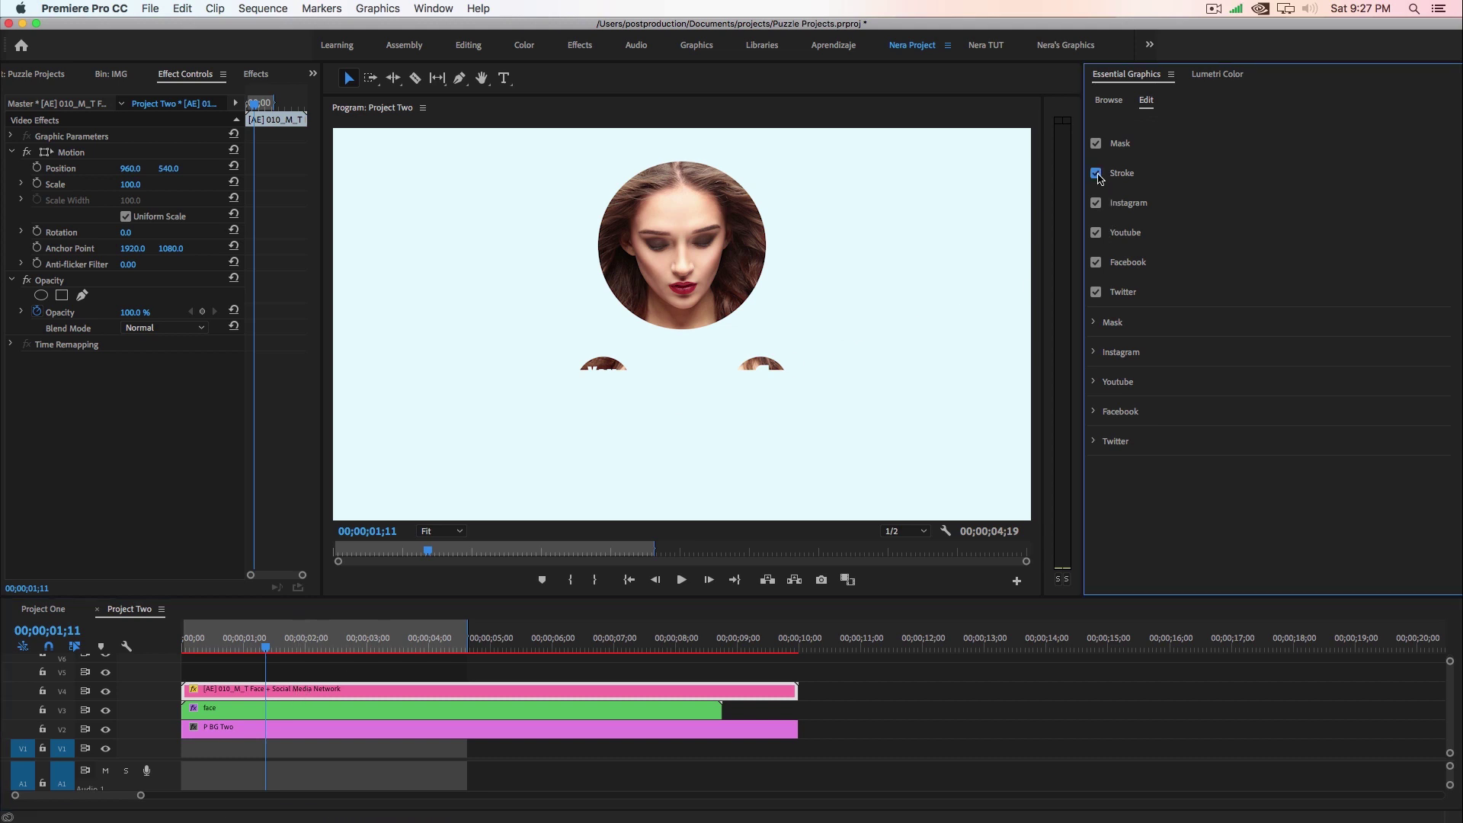
{"action": "left_click", "coordinate": [1096, 203]}
{"action": "left_click", "coordinate": [1096, 232]}
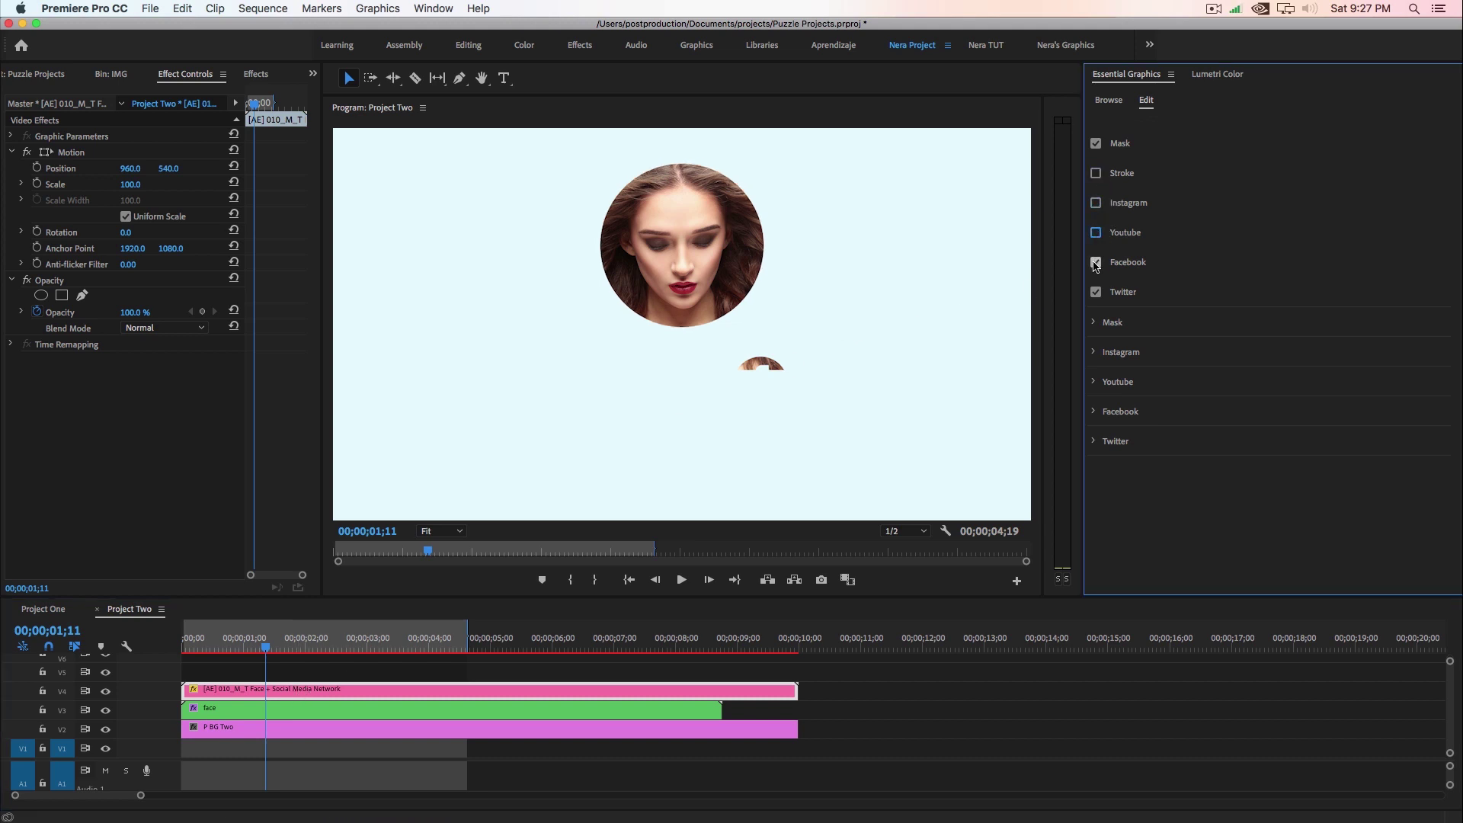
{"action": "left_click", "coordinate": [1095, 262]}
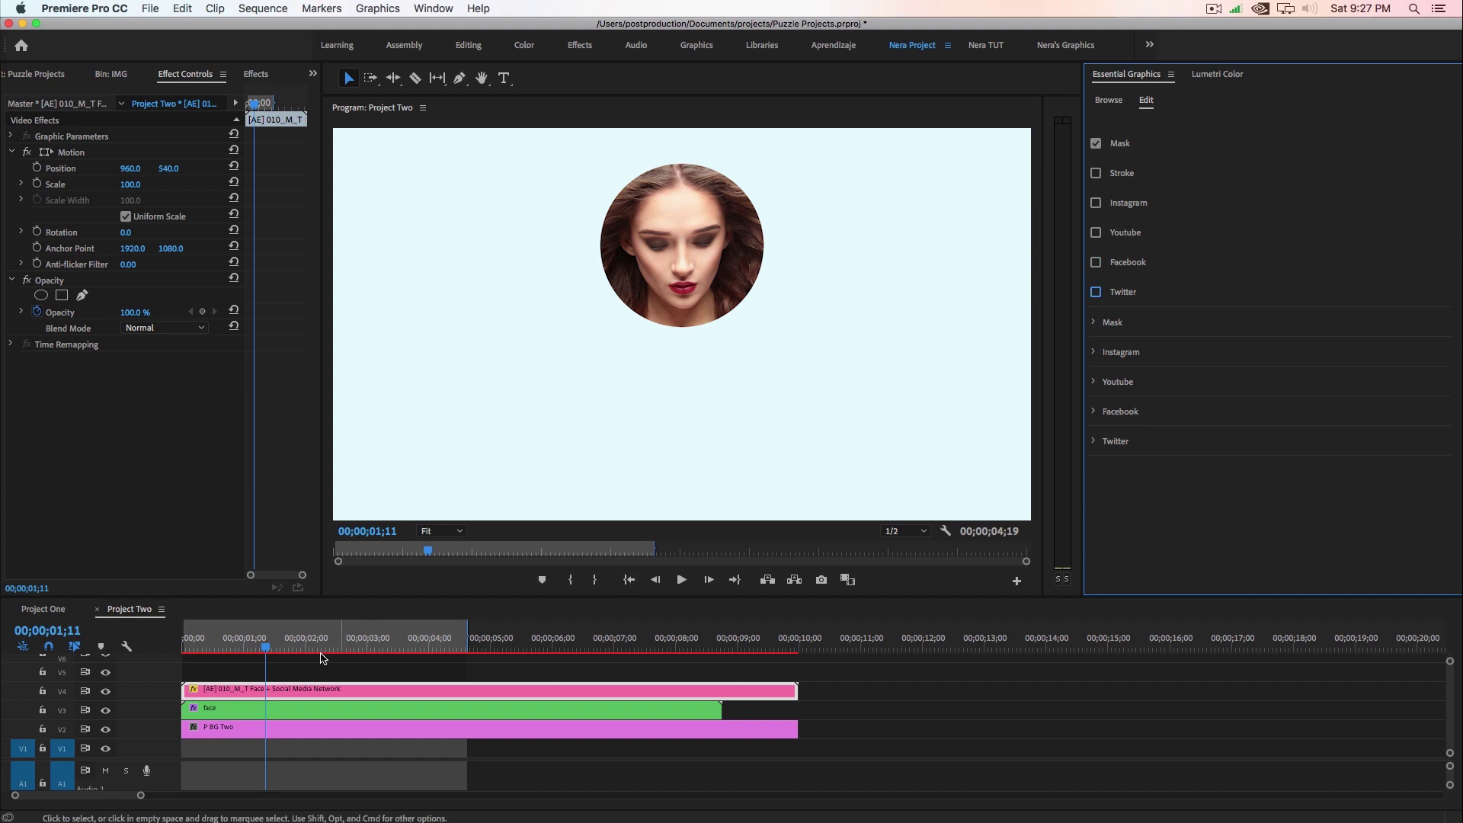
{"action": "left_click_drag", "start_coordinate": [268, 648], "coordinate": [306, 670]}
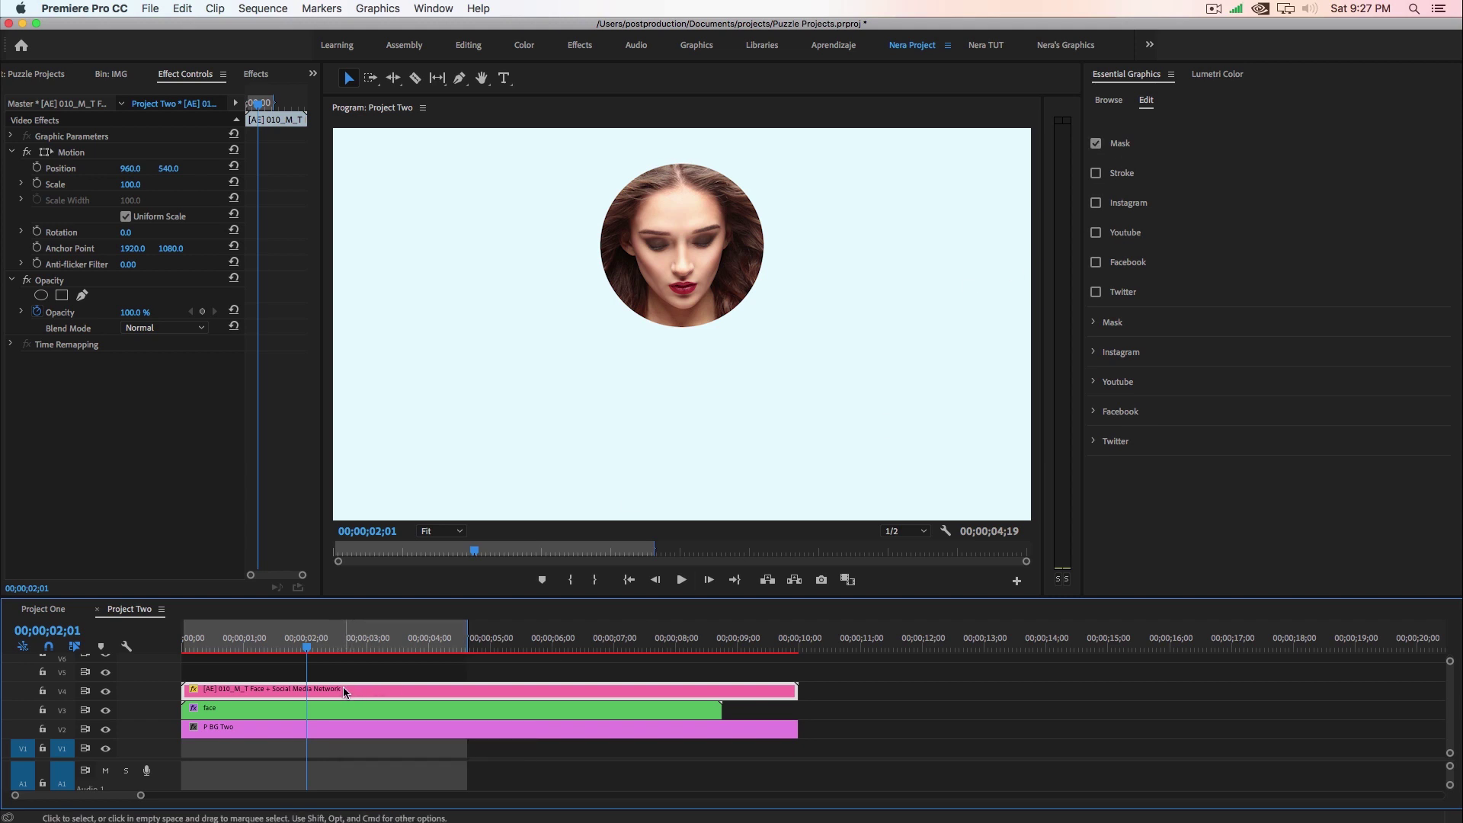
Step: Duplicate the graphic onto V5 with Mask off and Stroke, Instagram, Youtube, Facebook, Twitter on
{"action": "left_click_drag", "start_coordinate": [353, 689], "coordinate": [344, 672]}
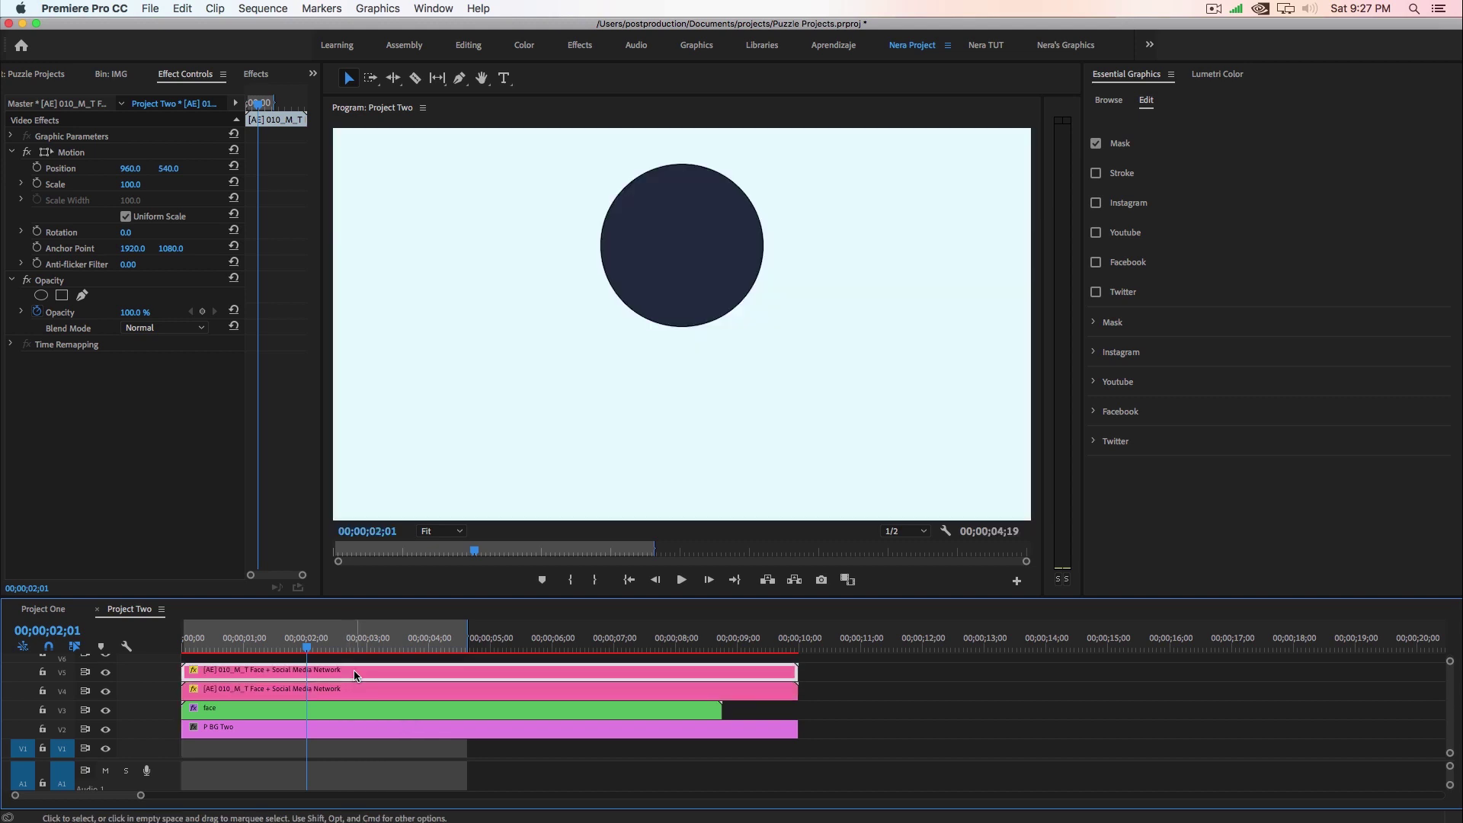
{"action": "left_click", "coordinate": [1097, 144]}
{"action": "left_click", "coordinate": [1096, 203]}
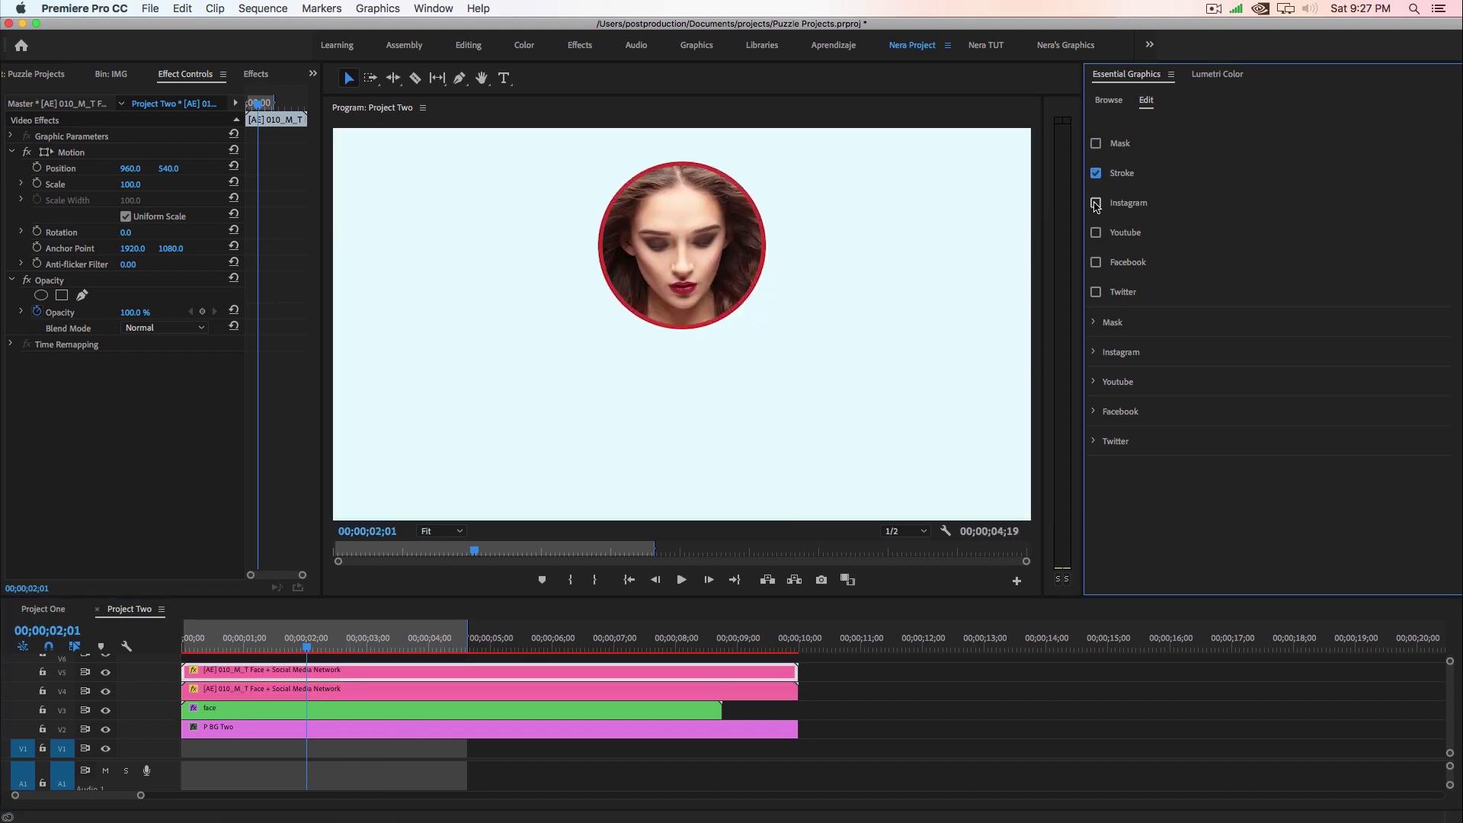
{"action": "left_click", "coordinate": [1097, 233]}
{"action": "left_click", "coordinate": [1096, 263]}
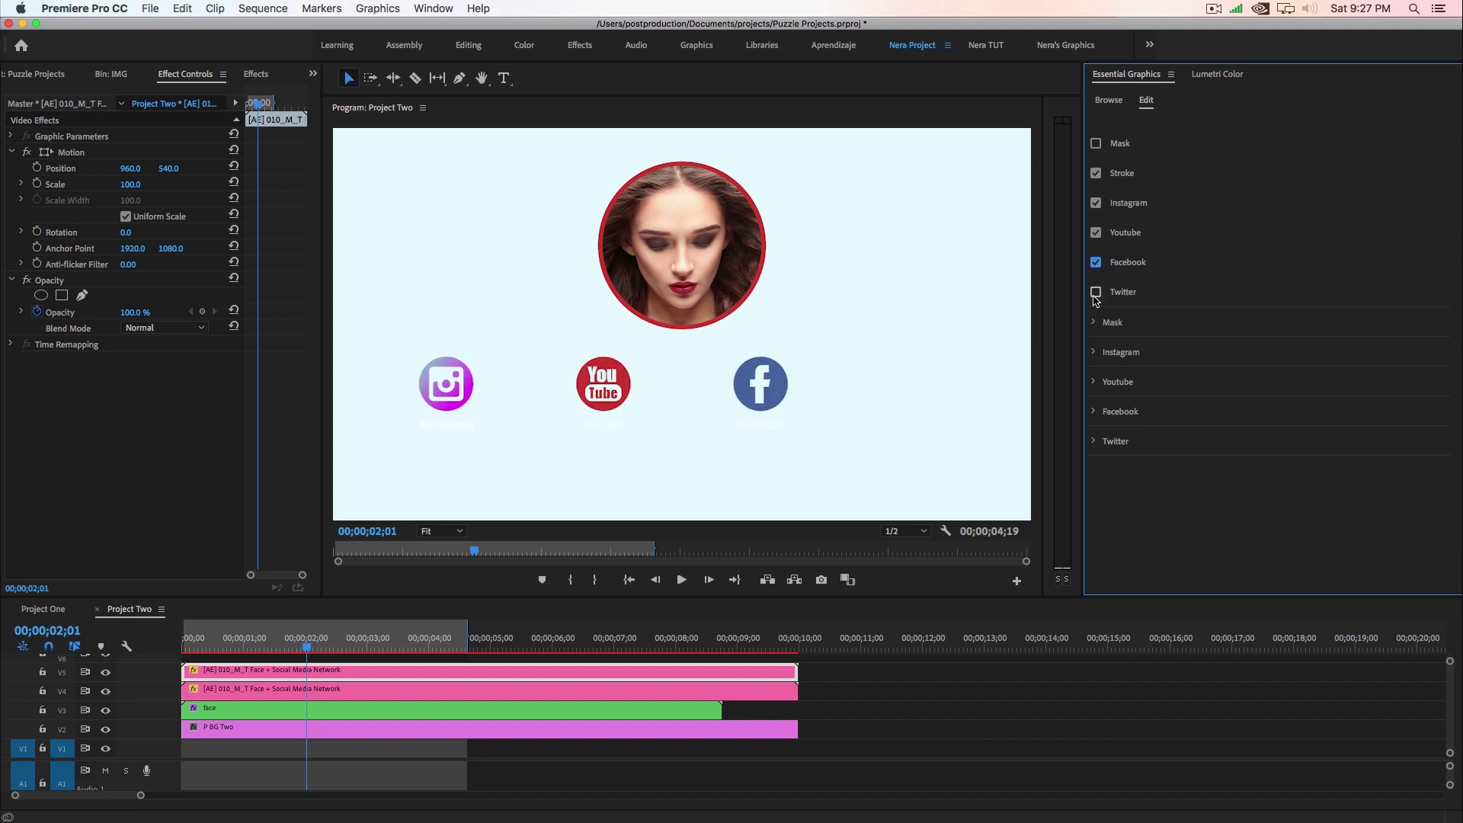
{"action": "left_click", "coordinate": [1095, 292]}
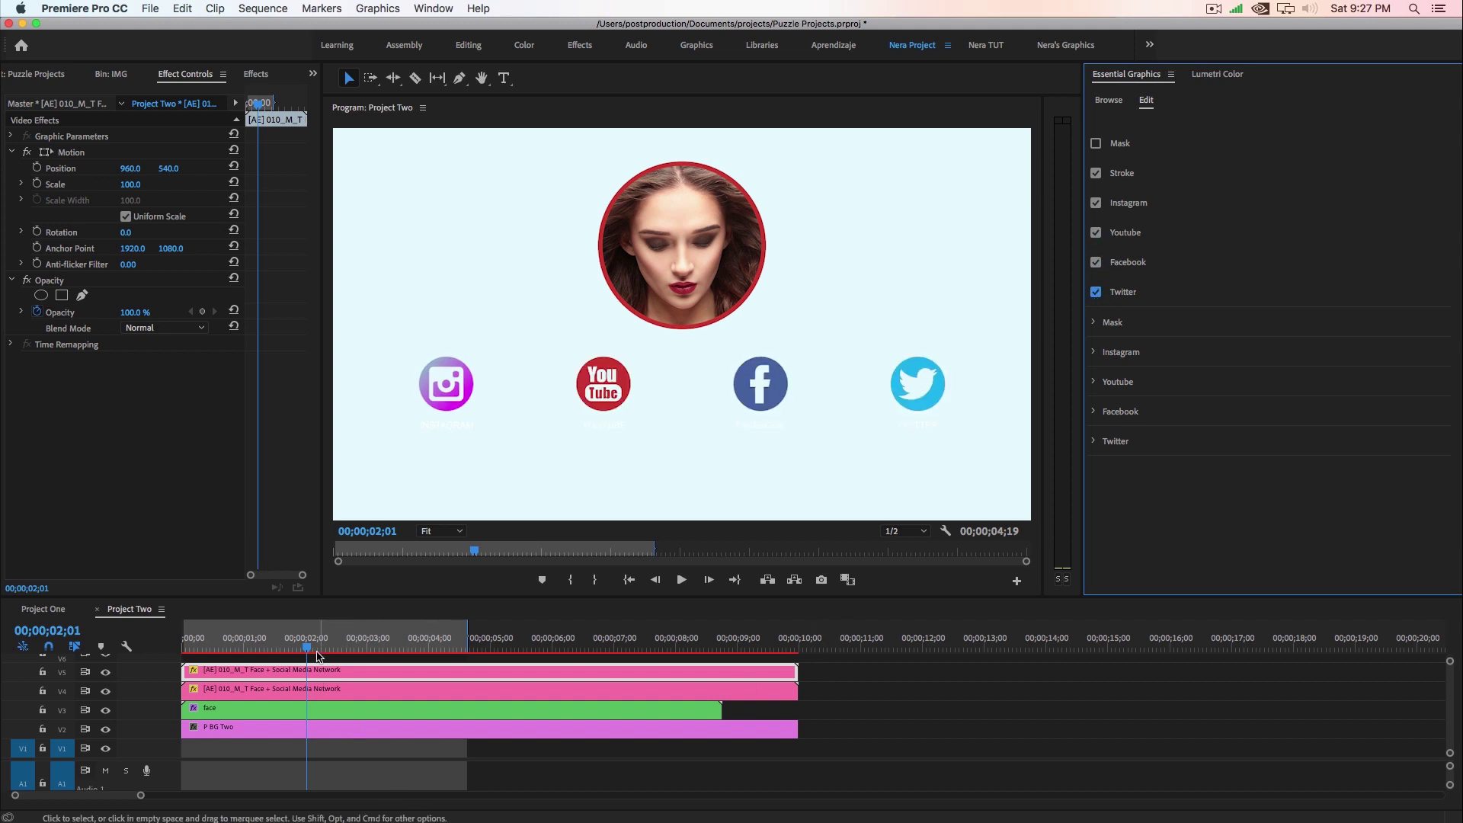
Step: Play the animation from the start and move to its end near 7 seconds
{"action": "key", "text": "Home"}
{"action": "key", "text": "space"}
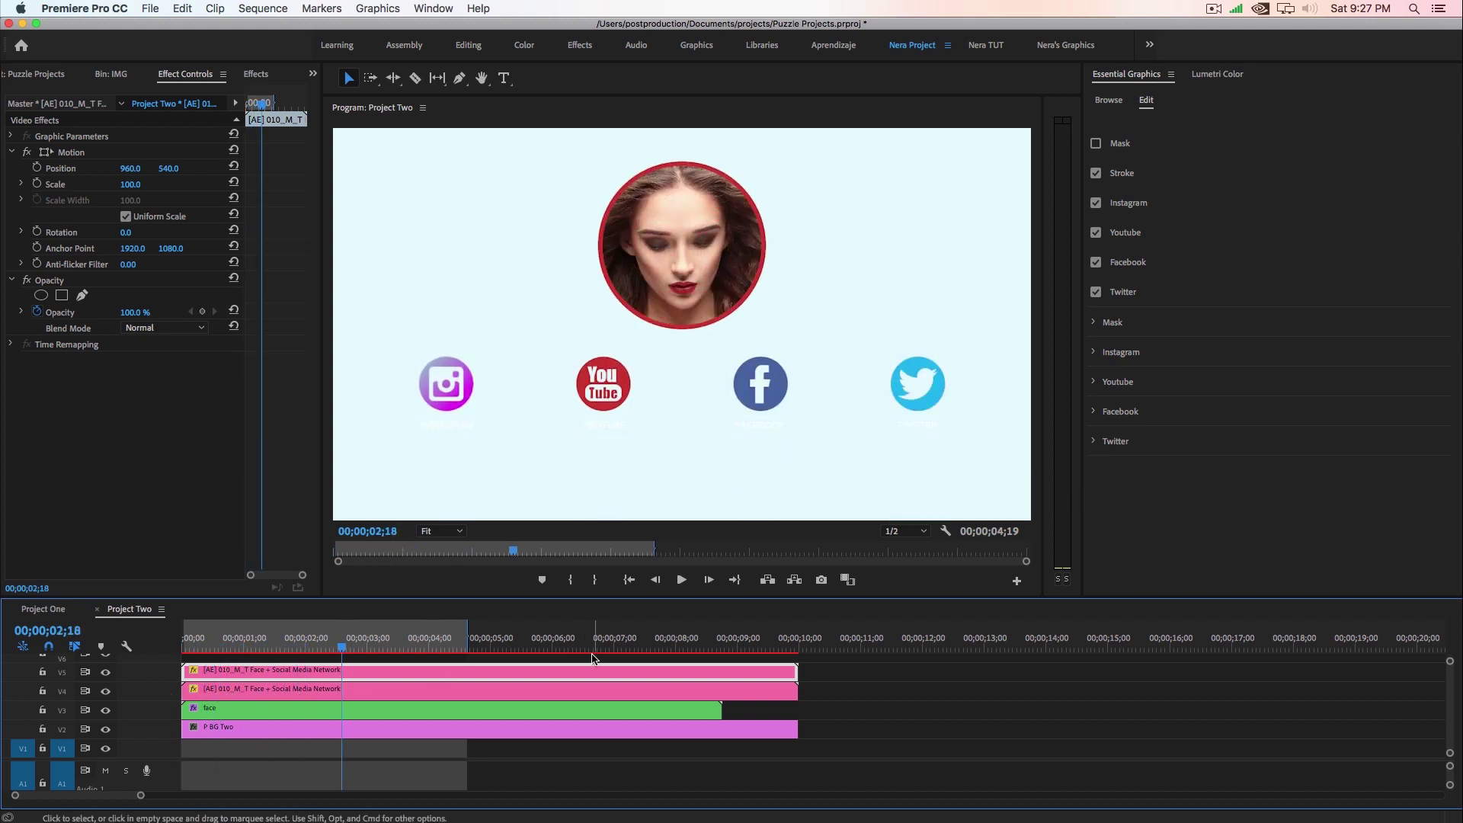
{"action": "left_click_drag", "start_coordinate": [573, 647], "coordinate": [651, 648]}
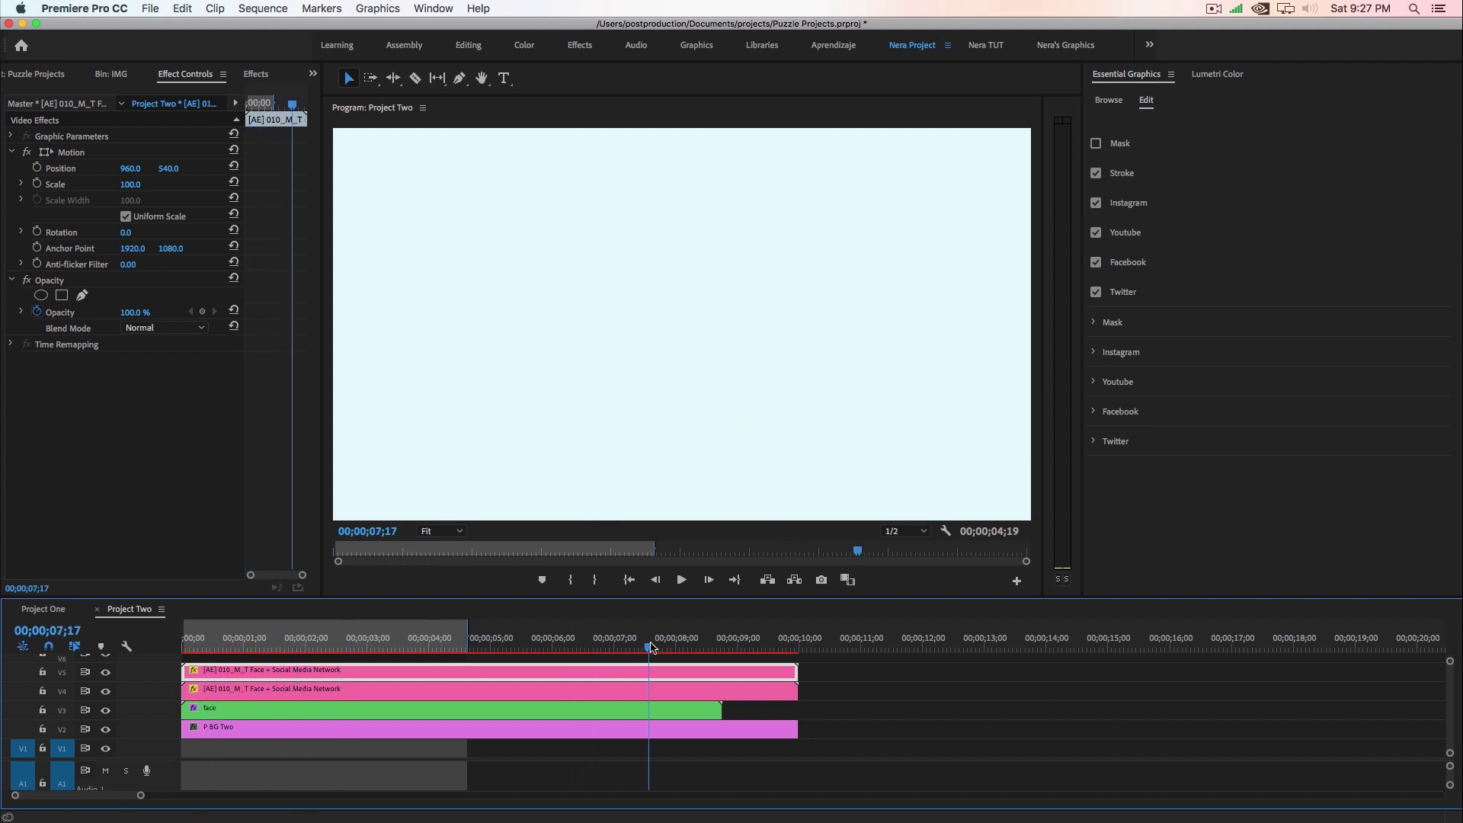
Step: Set the out point at 00;00;07;17 and play the sequence, stopping at 4;05
{"action": "key", "text": "o"}
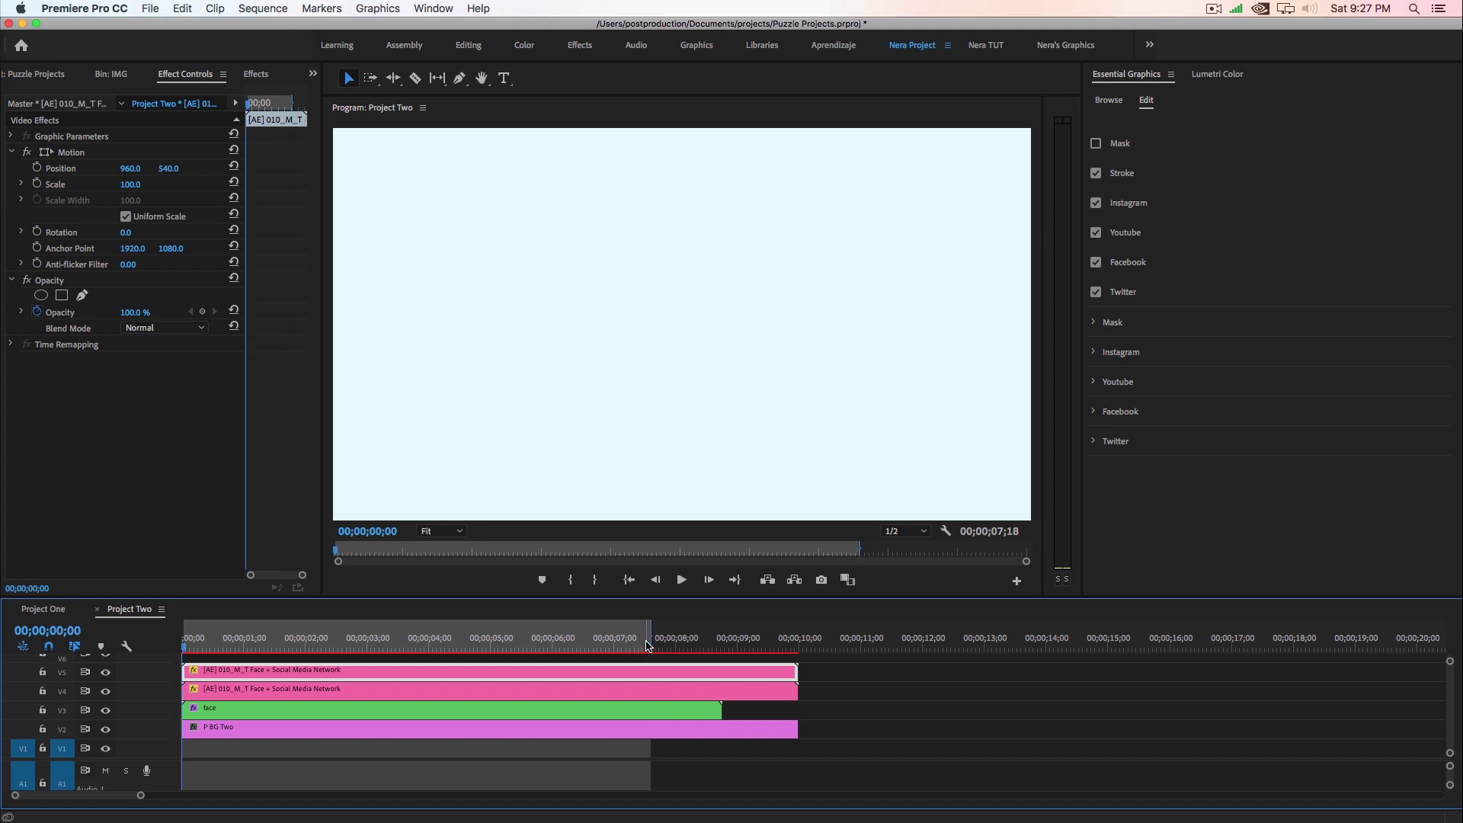
{"action": "key", "text": "space"}
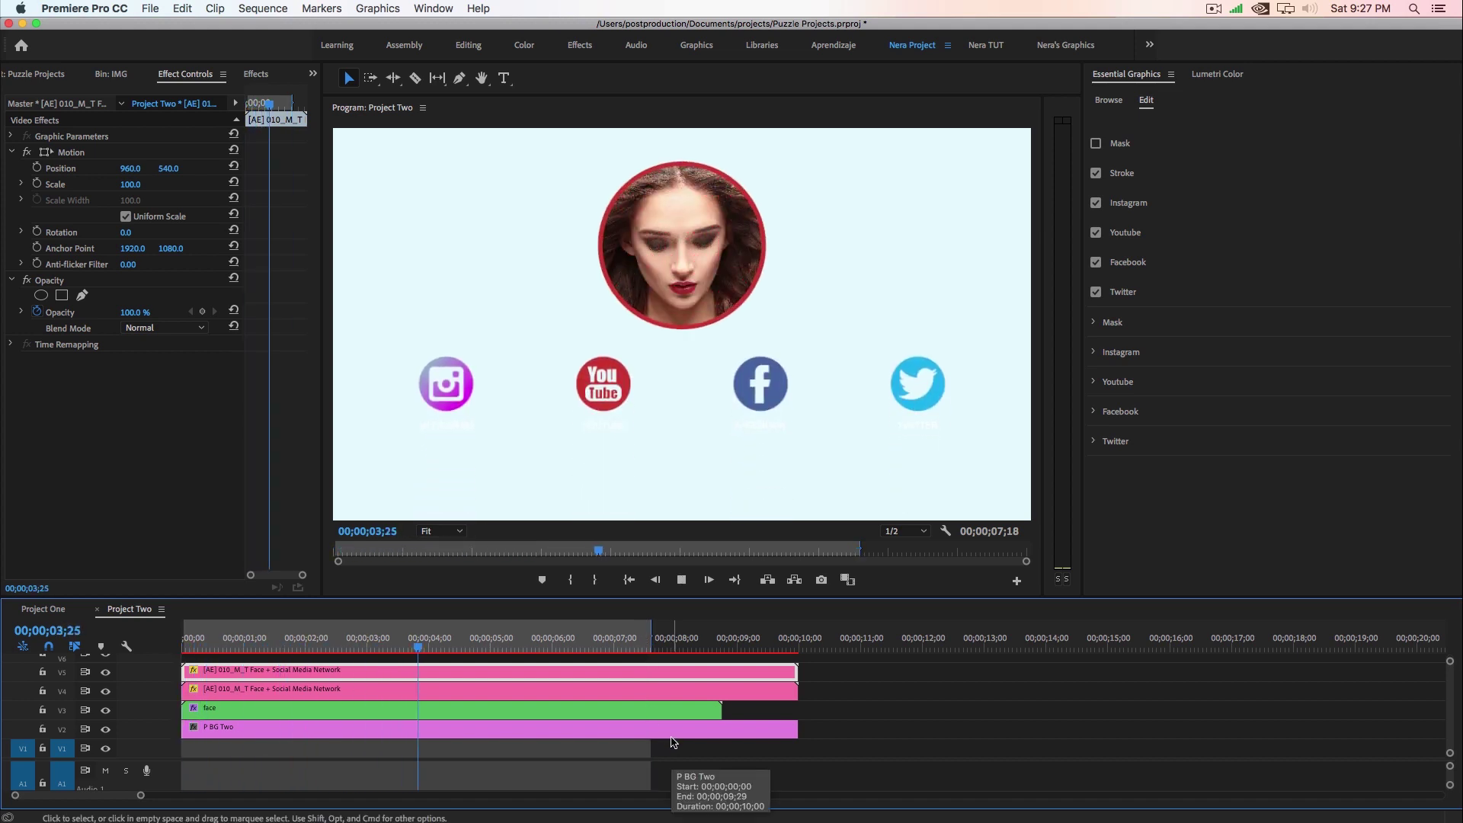
{"action": "key", "text": "space"}
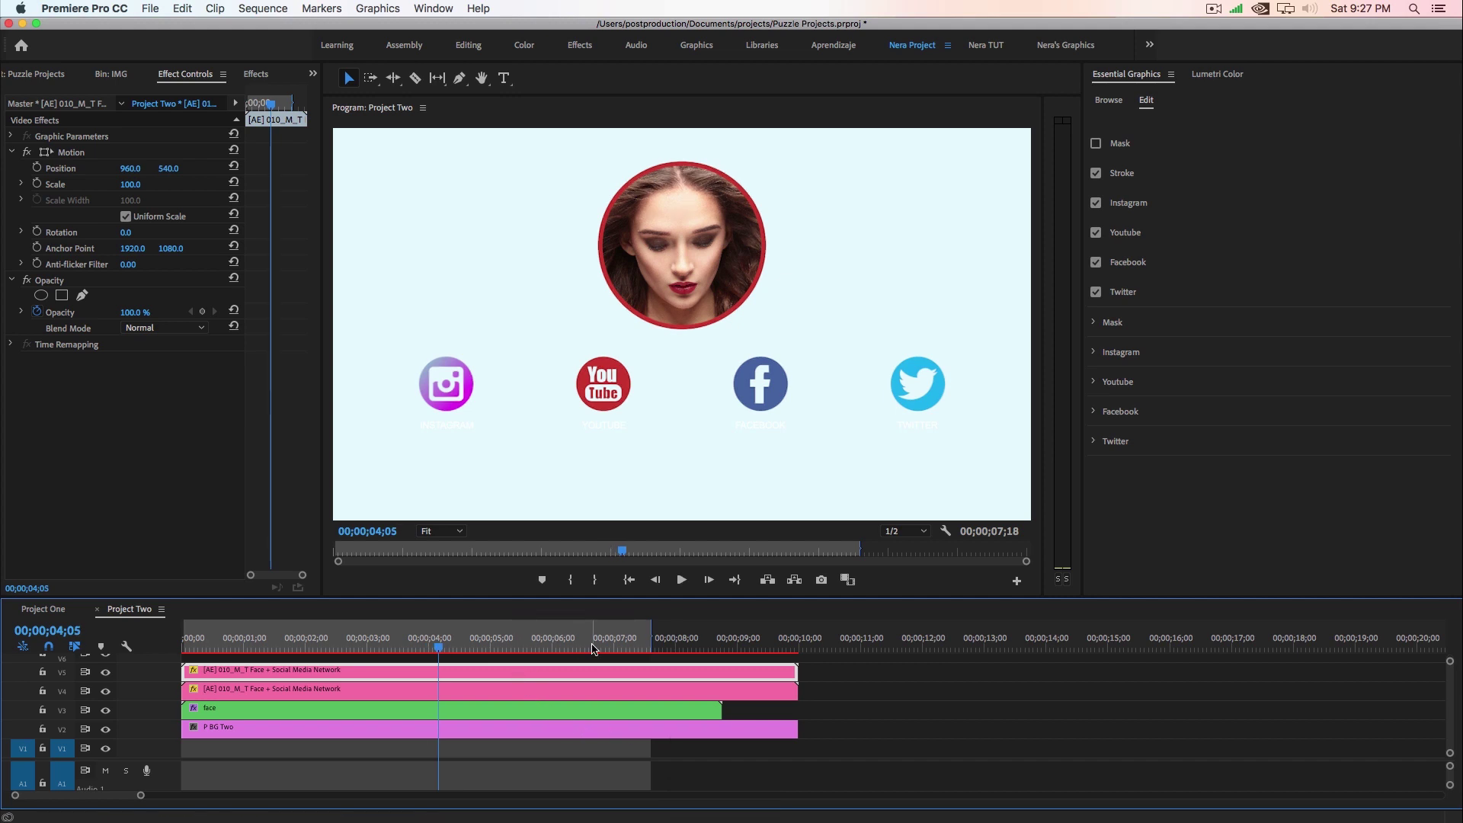
Step: Set the Instagram label's text colour to black (000000)
{"action": "left_click", "coordinate": [1094, 353]}
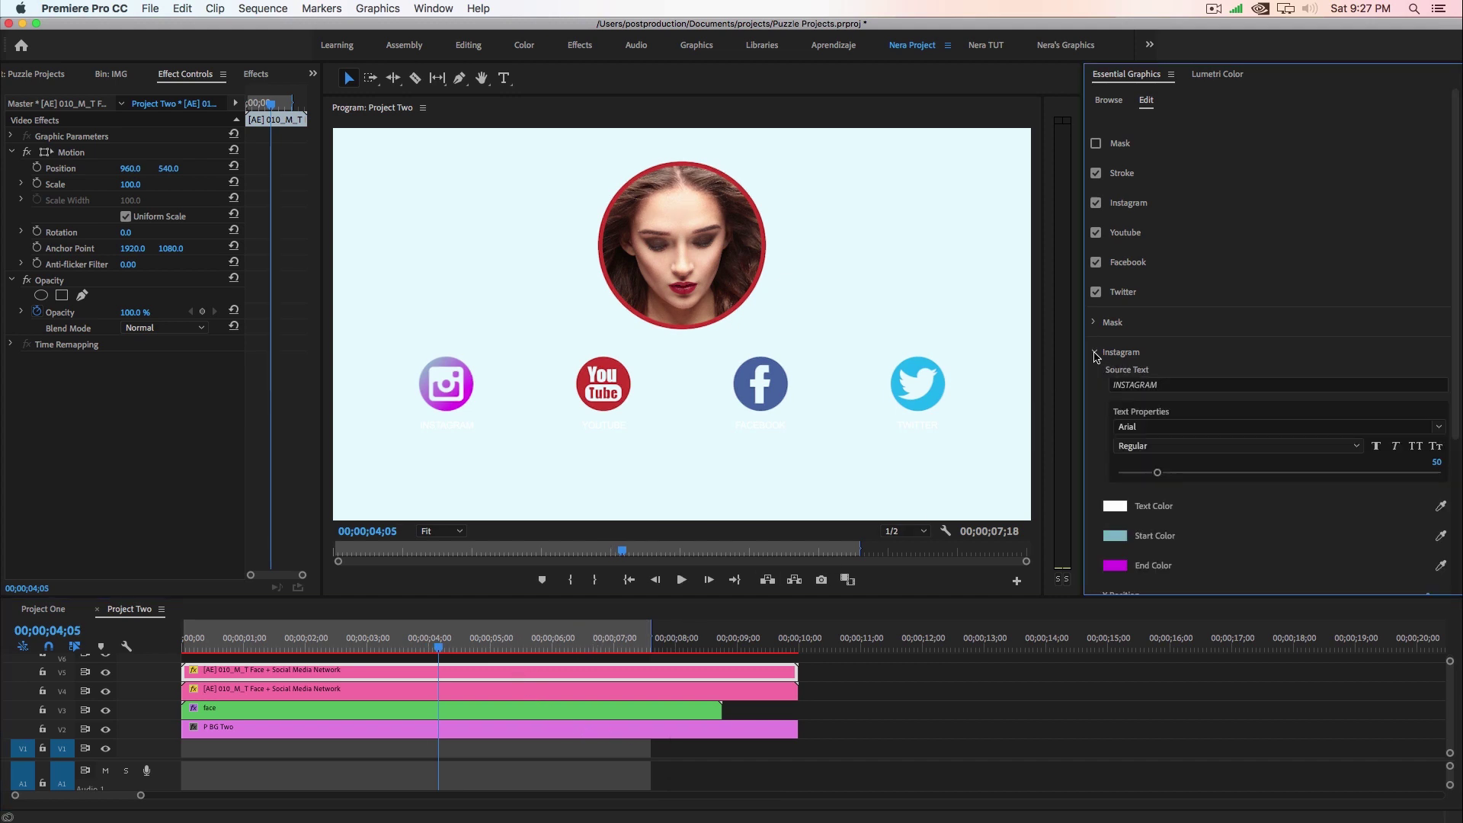
{"action": "left_click", "coordinate": [1114, 506]}
{"action": "left_click_drag", "start_coordinate": [716, 298], "coordinate": [759, 211]}
{"action": "left_click", "coordinate": [895, 214]}
Step: Undo the accidental shift so the Instagram icon and label return to X Position 0
{"action": "scroll", "coordinate": [1262, 537], "scroll_direction": "down", "scroll_amount": 5}
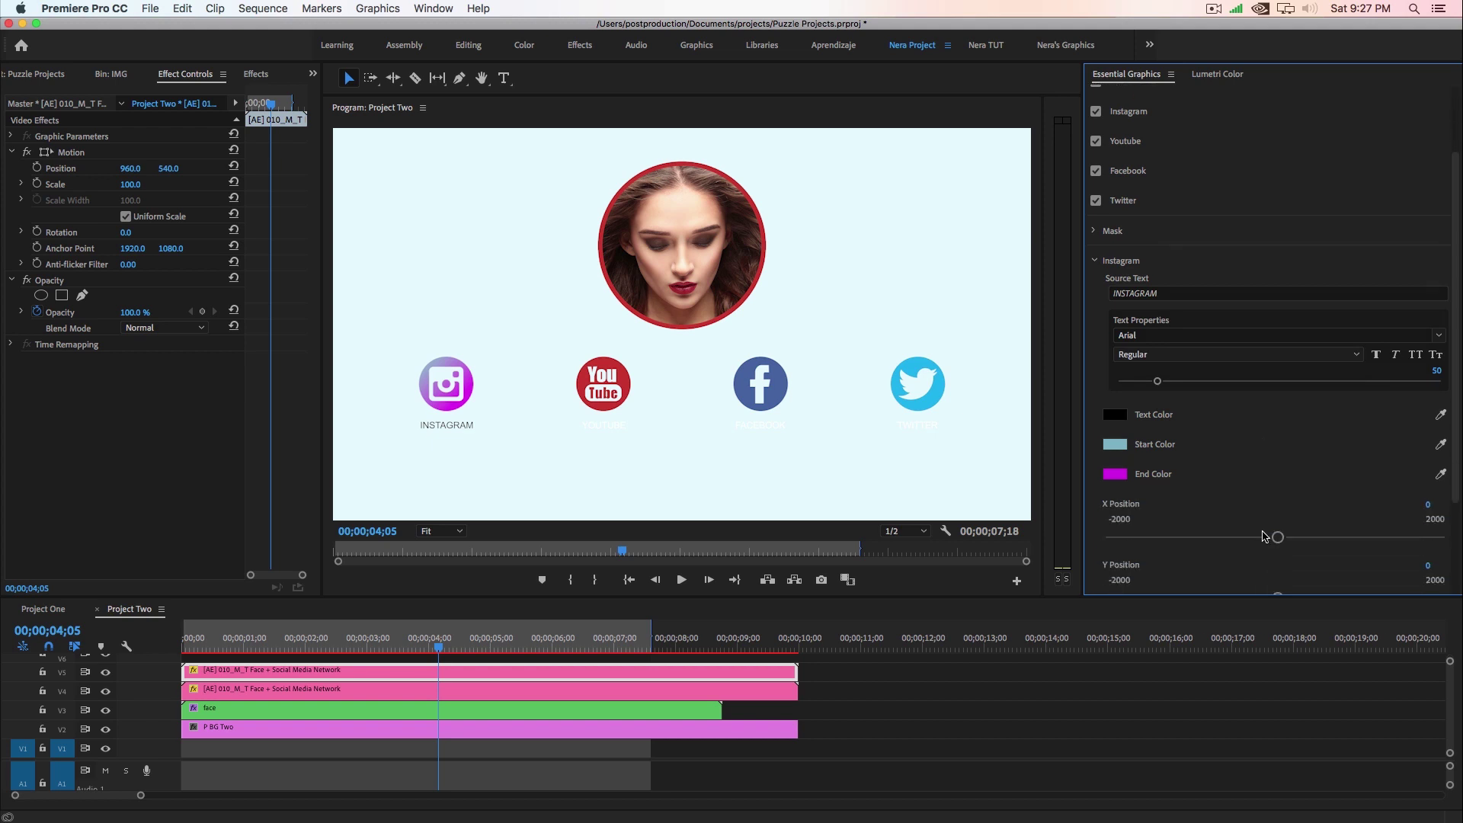
{"action": "mouse_move", "coordinate": [1278, 507]}
{"action": "left_mouse_down"}
{"action": "mouse_move", "coordinate": [1218, 508]}
{"action": "mouse_move", "coordinate": [1264, 509]}
{"action": "left_mouse_up"}
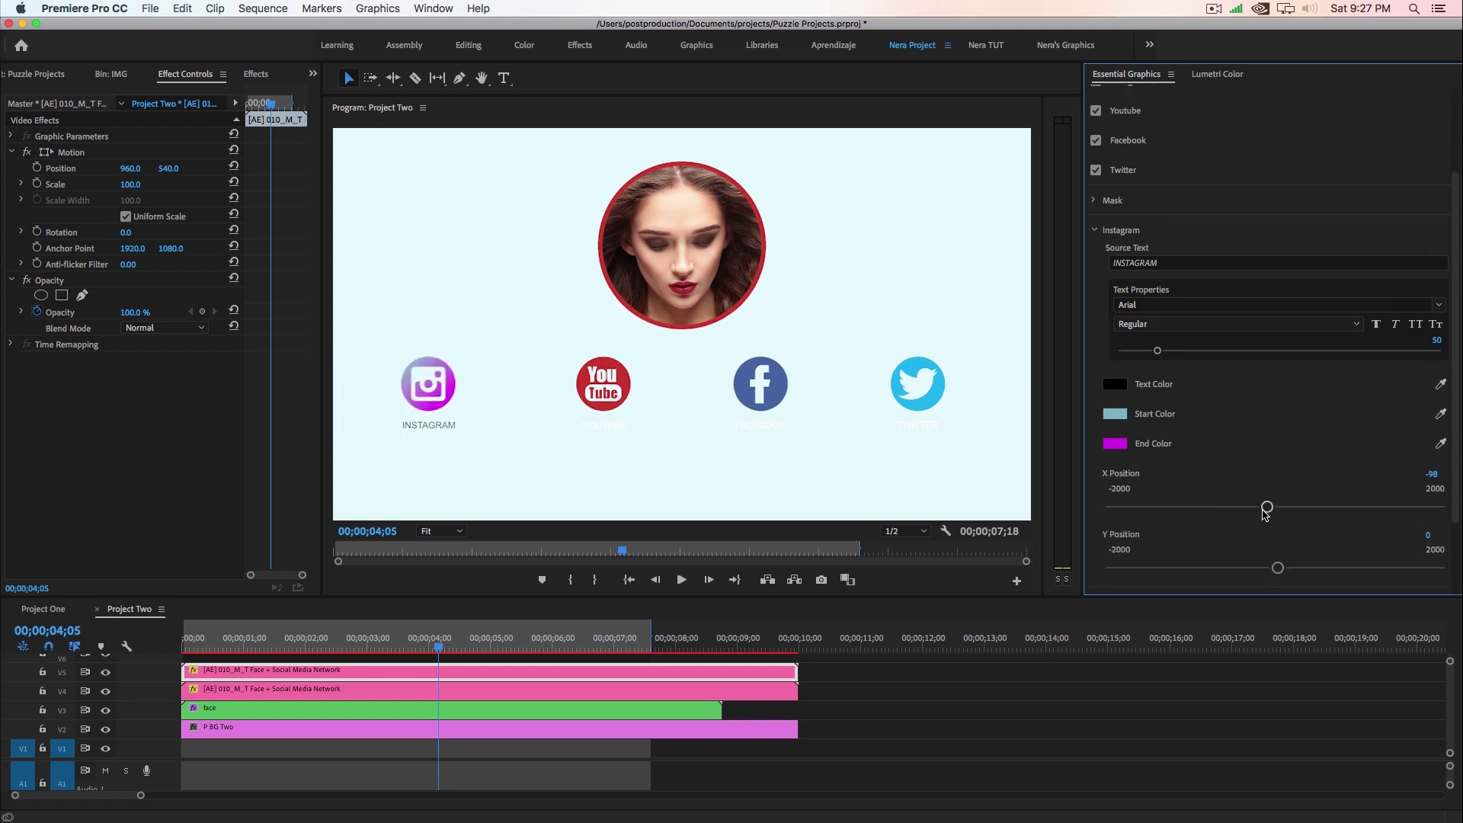
{"action": "key", "text": "super+z"}
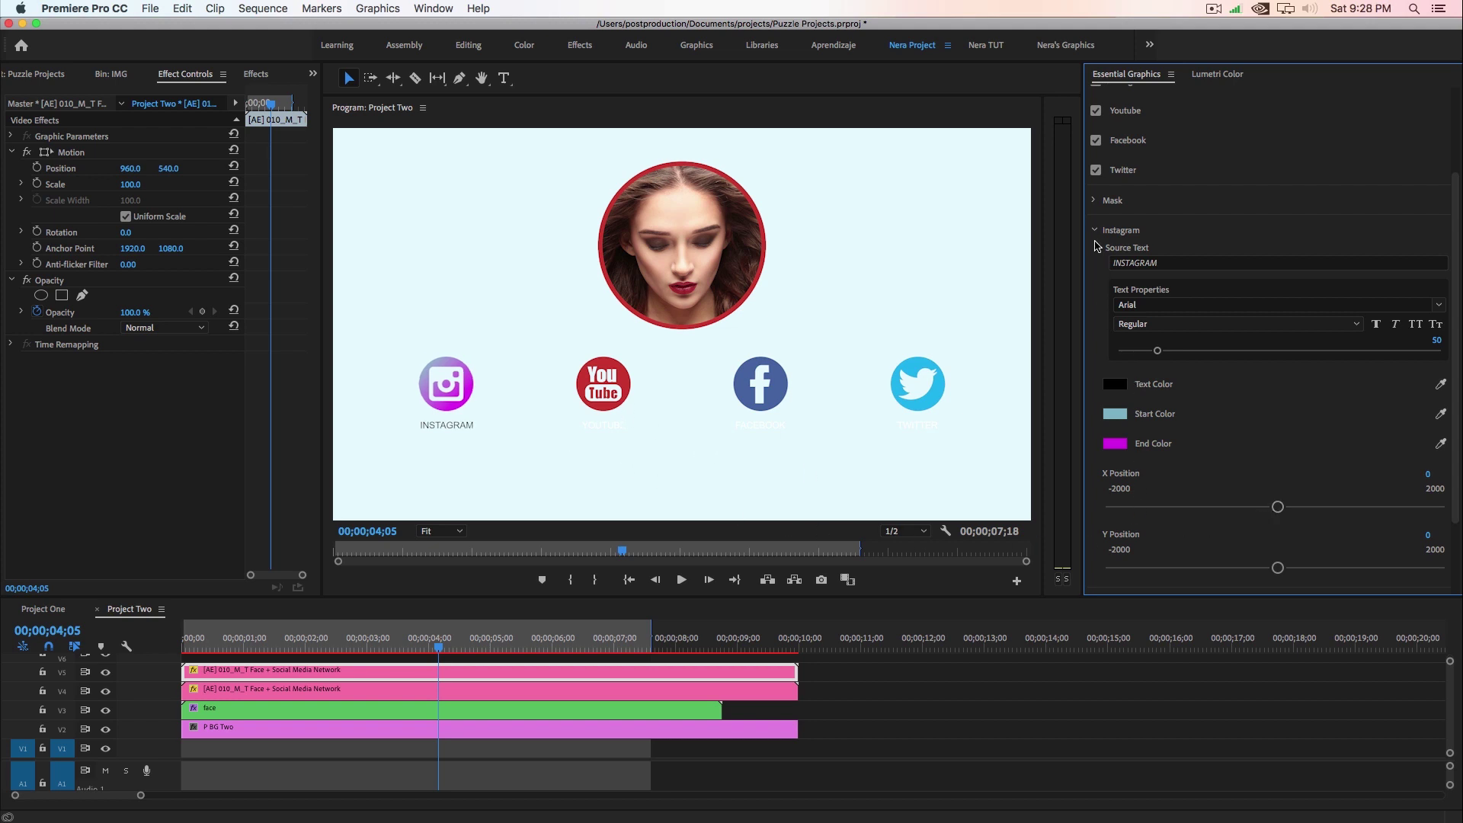
{"action": "left_click", "coordinate": [1093, 231]}
{"action": "left_click", "coordinate": [1095, 352]}
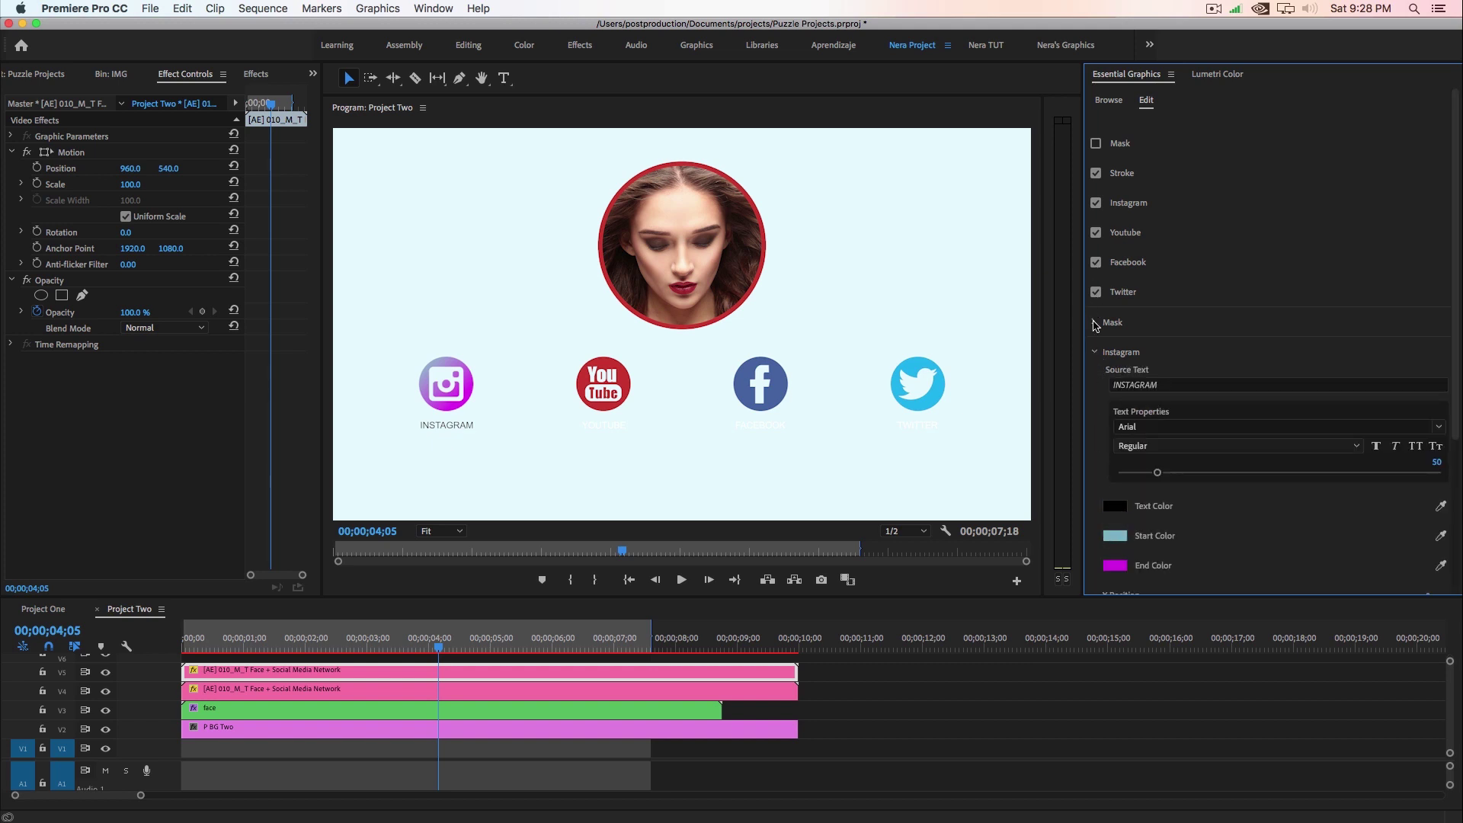
{"action": "left_click", "coordinate": [1094, 352]}
Step: Set the Facebook label's text colour to black
{"action": "left_click", "coordinate": [1095, 412]}
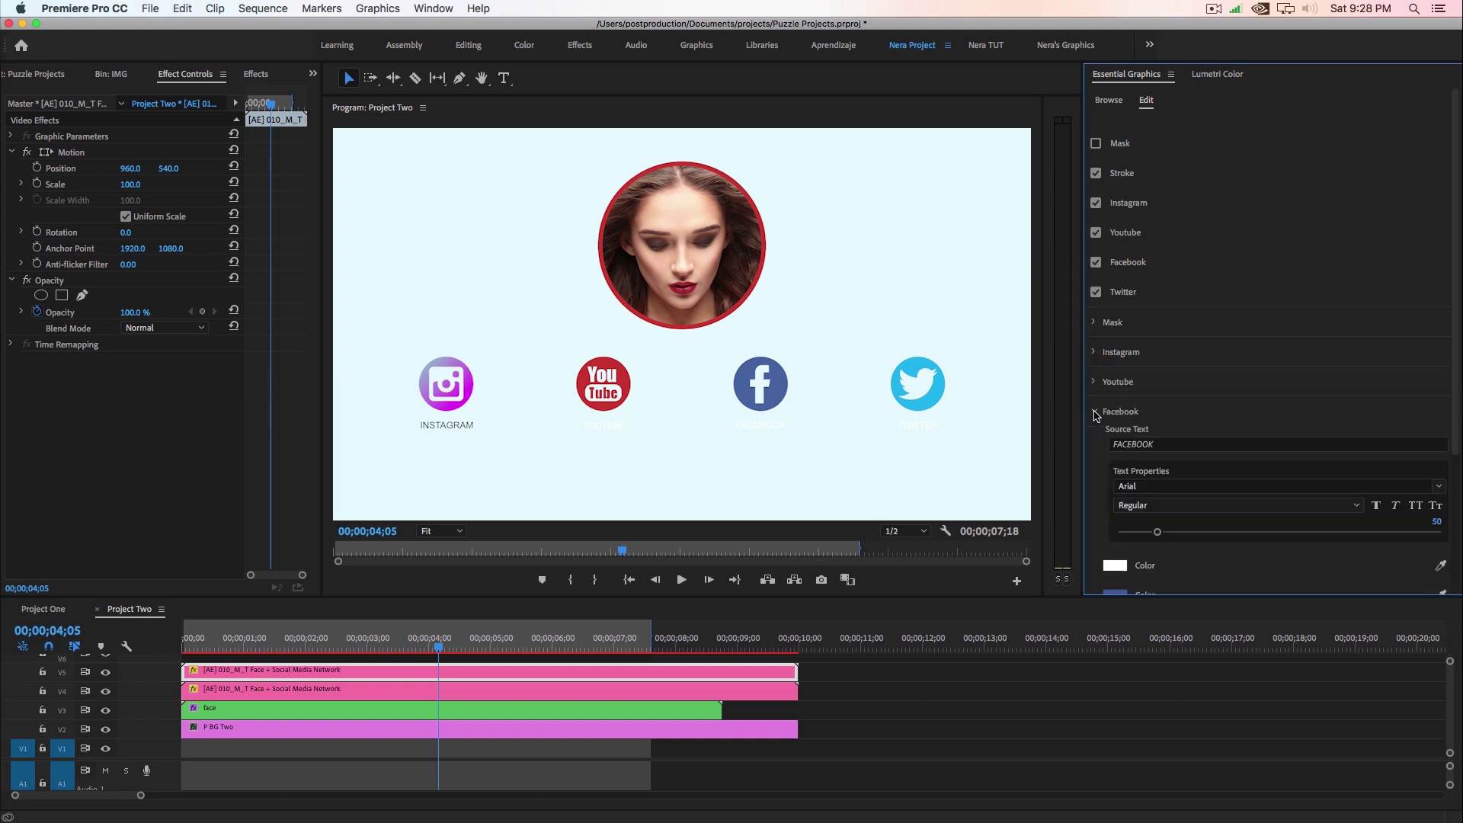
{"action": "left_click", "coordinate": [1114, 565]}
{"action": "left_click", "coordinate": [579, 419]}
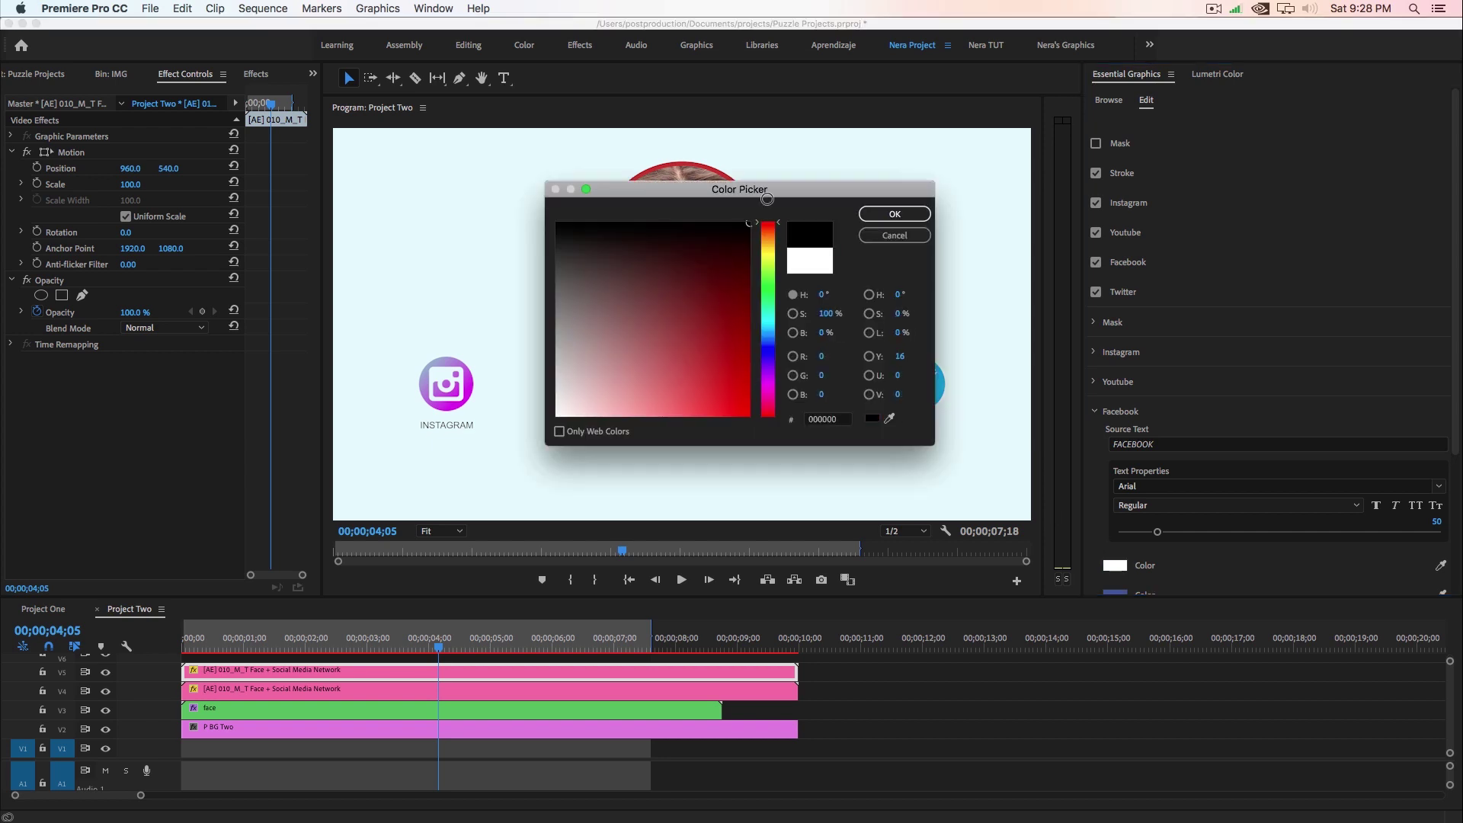
{"action": "left_click", "coordinate": [885, 215]}
Step: Set the Twitter label's text colour to black
{"action": "left_click", "coordinate": [1095, 413]}
{"action": "left_click", "coordinate": [1094, 441]}
{"action": "left_click", "coordinate": [1115, 592]}
{"action": "left_click", "coordinate": [579, 419]}
{"action": "left_click", "coordinate": [885, 216]}
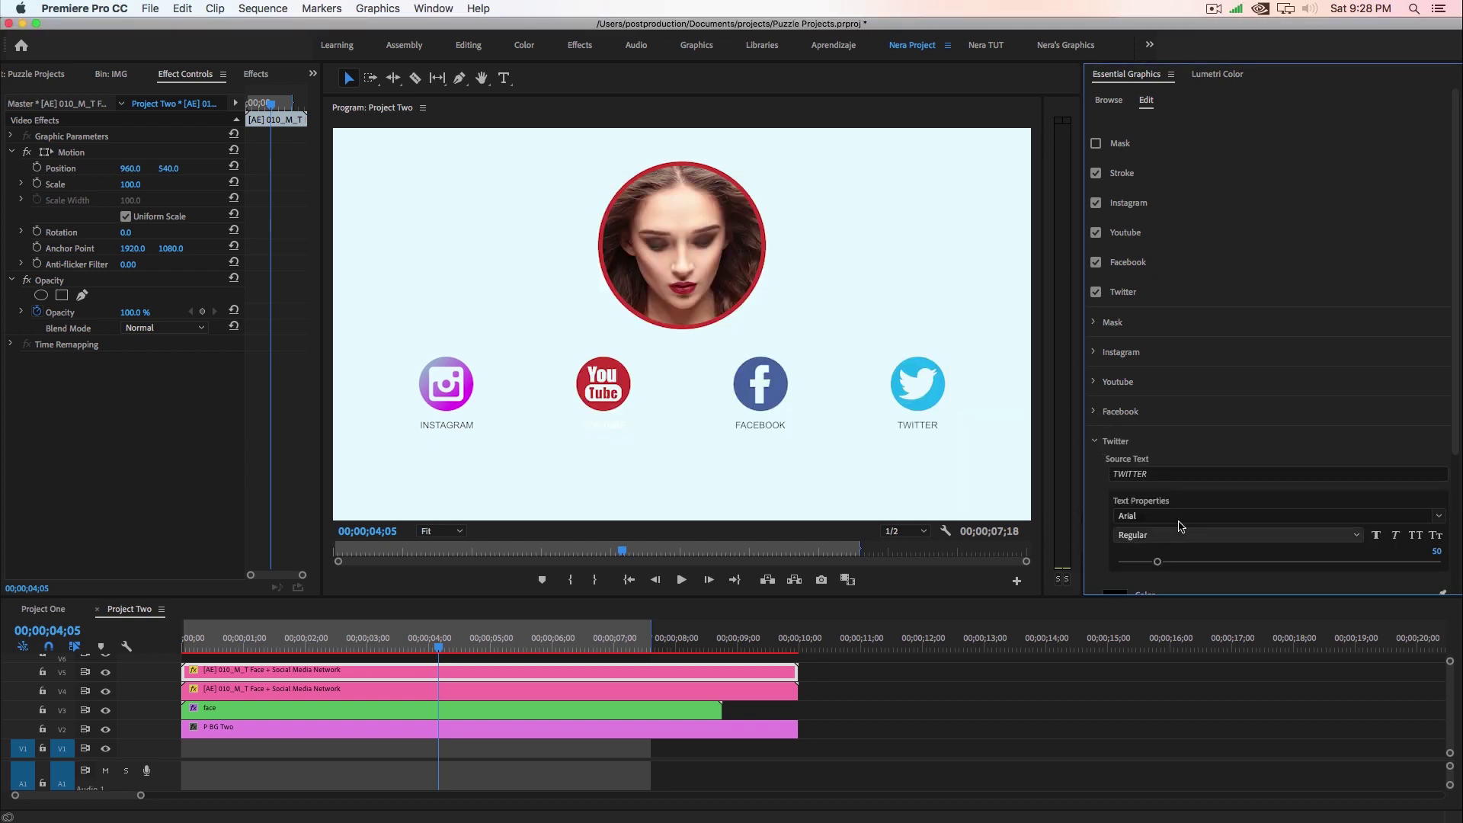
Step: Replace the Twitter label text with 'NERA STUDIO' and scrub back toward the start
{"action": "left_click", "coordinate": [1171, 477]}
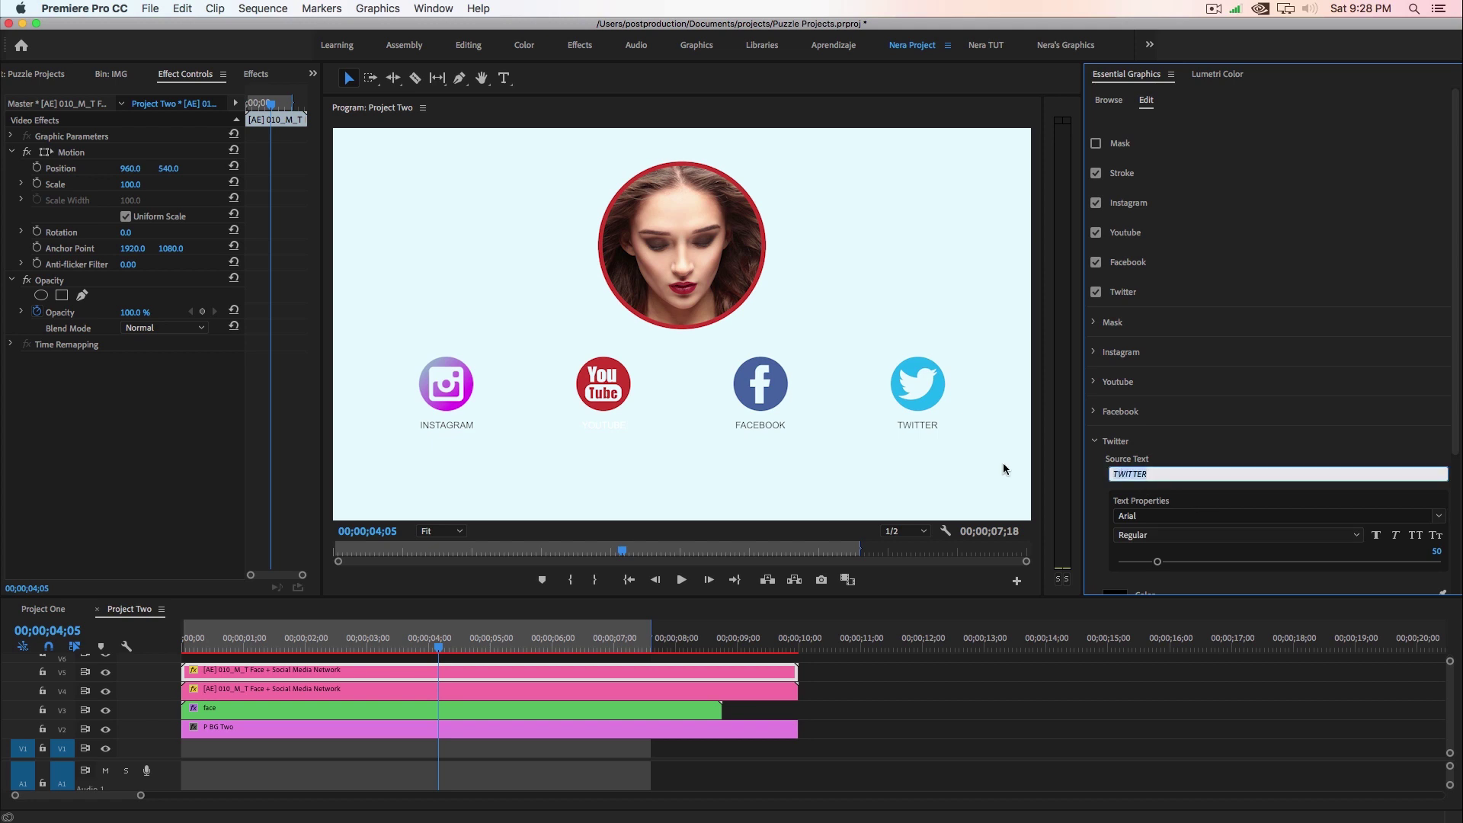
{"action": "type", "text": "NERA STUDIO"}
{"action": "left_click", "coordinate": [890, 448]}
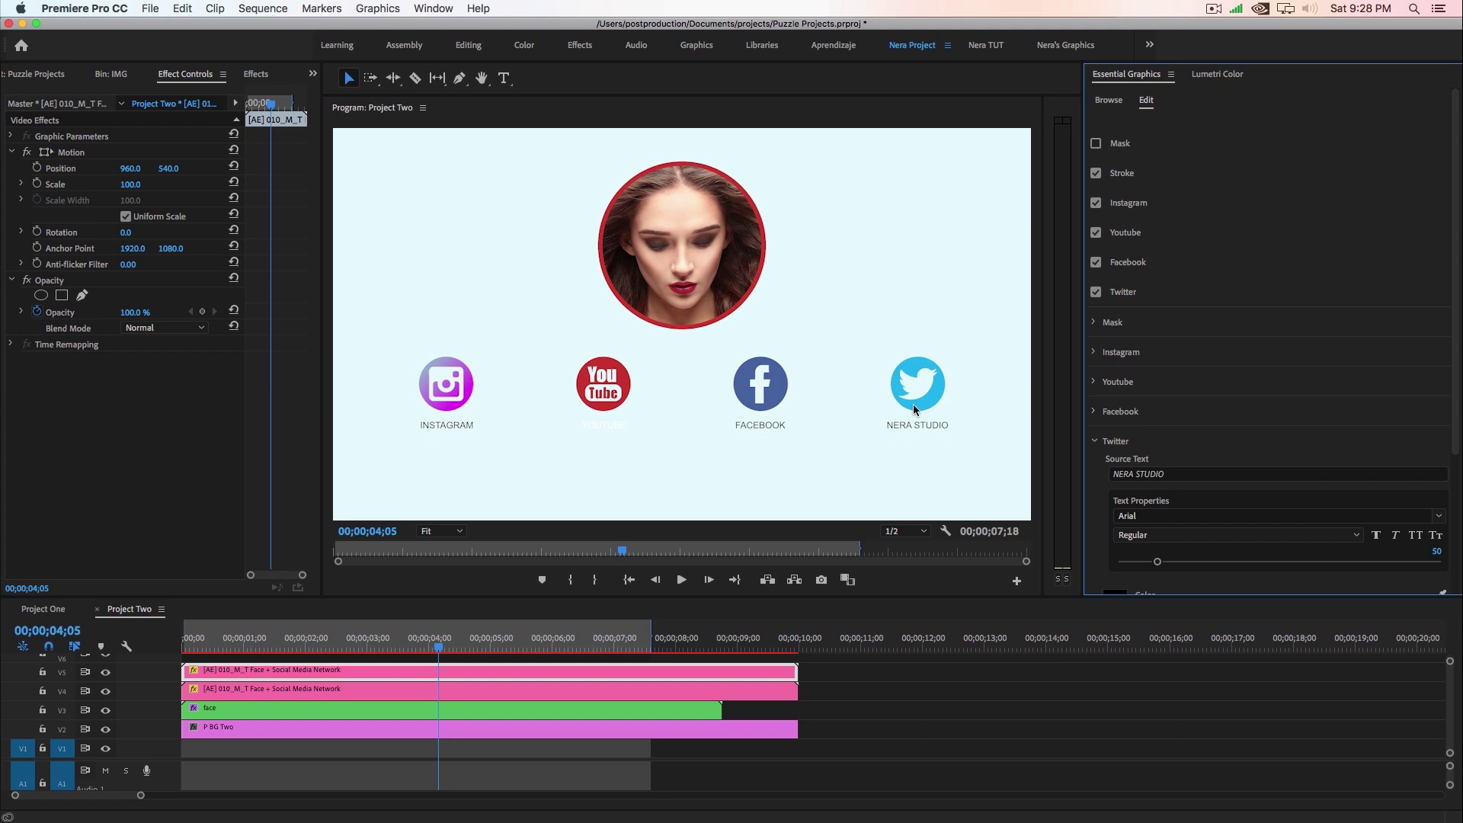
{"action": "left_click_drag", "start_coordinate": [439, 647], "coordinate": [270, 673]}
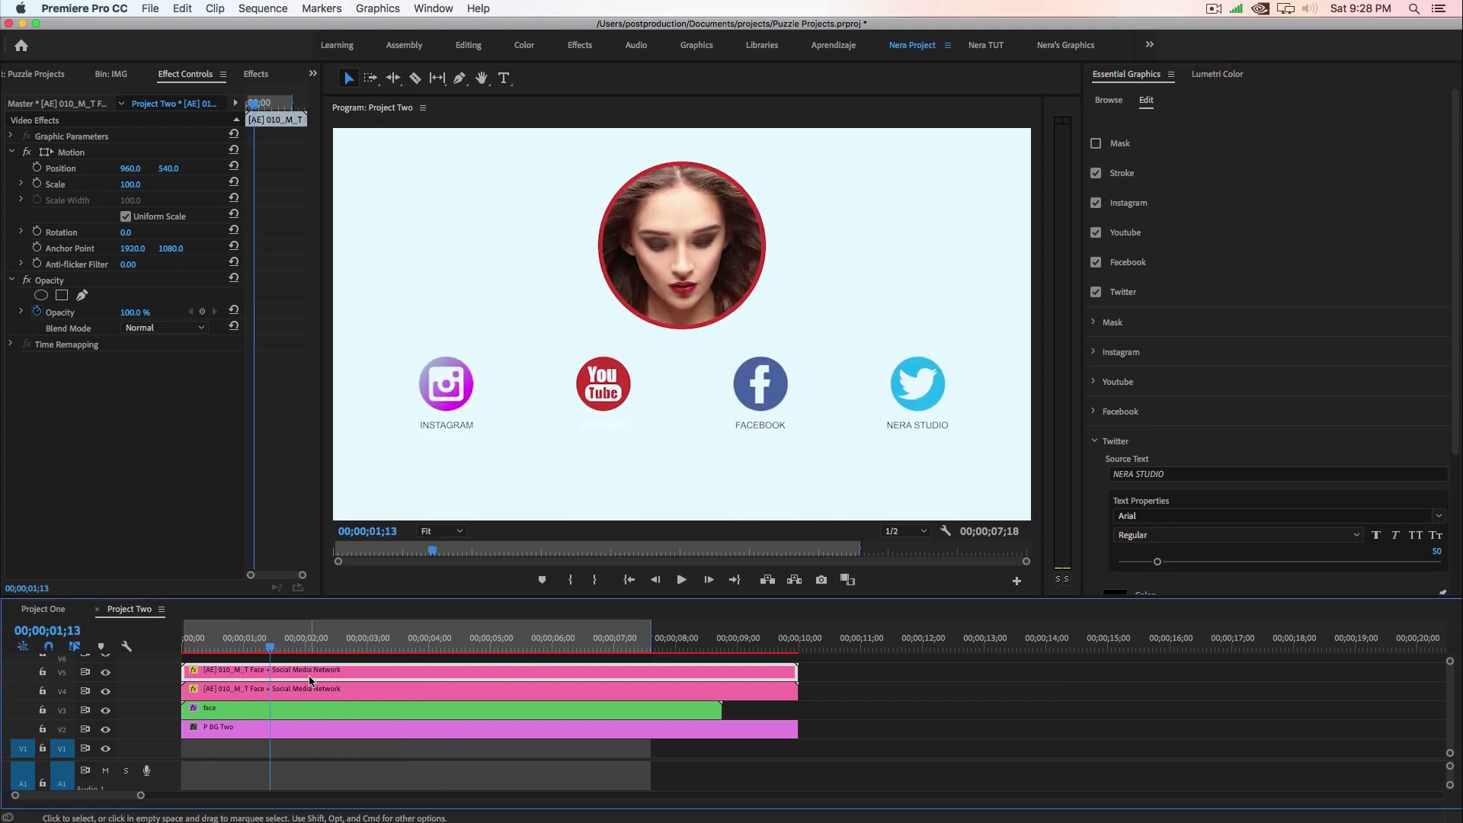
Step: Search the Essential Graphics template library for '009'
{"action": "scroll", "coordinate": [309, 680], "scroll_direction": "up", "scroll_amount": 1}
{"action": "left_click", "coordinate": [1108, 101]}
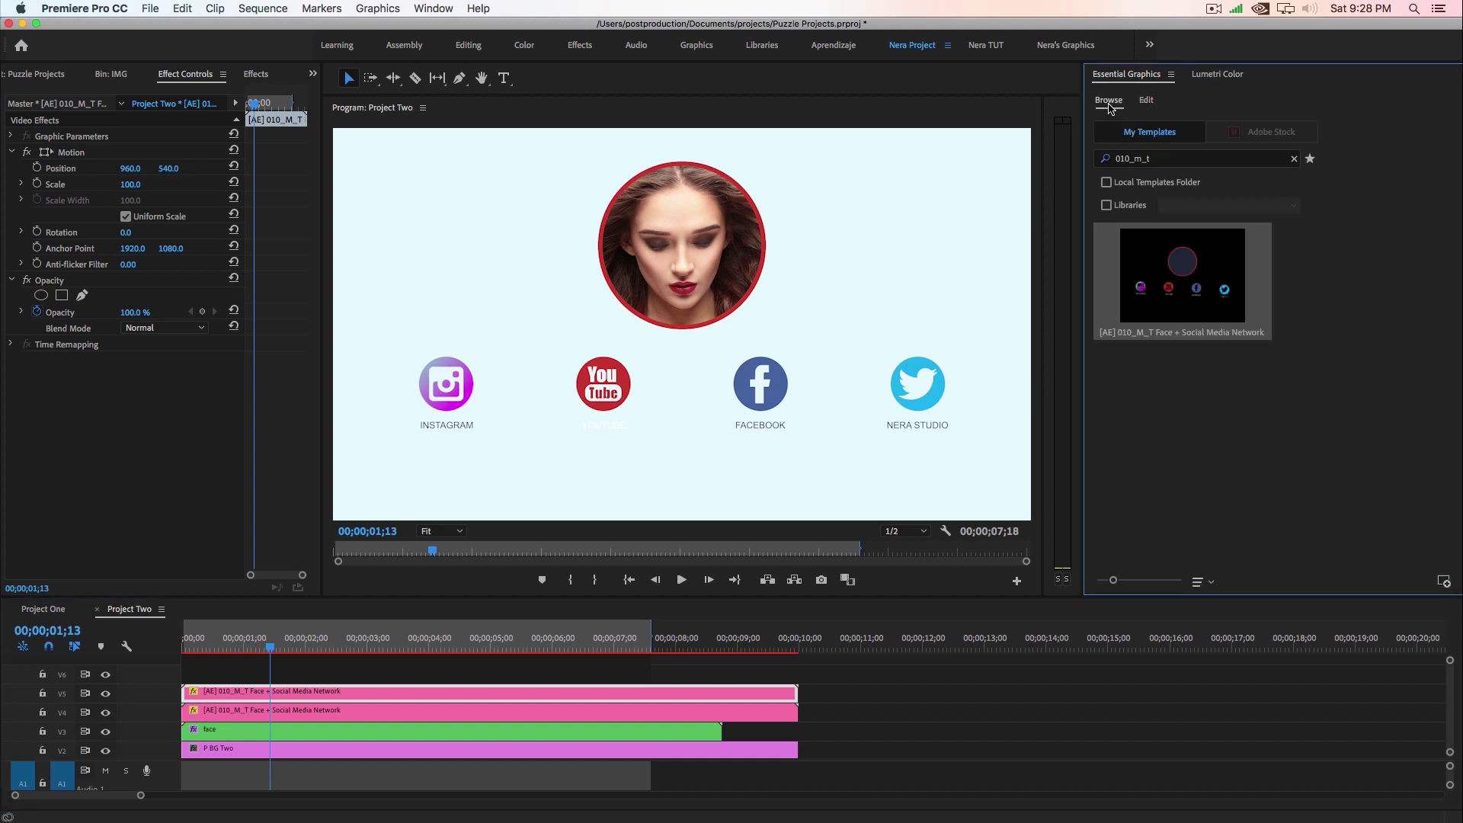
{"action": "left_click", "coordinate": [1294, 159]}
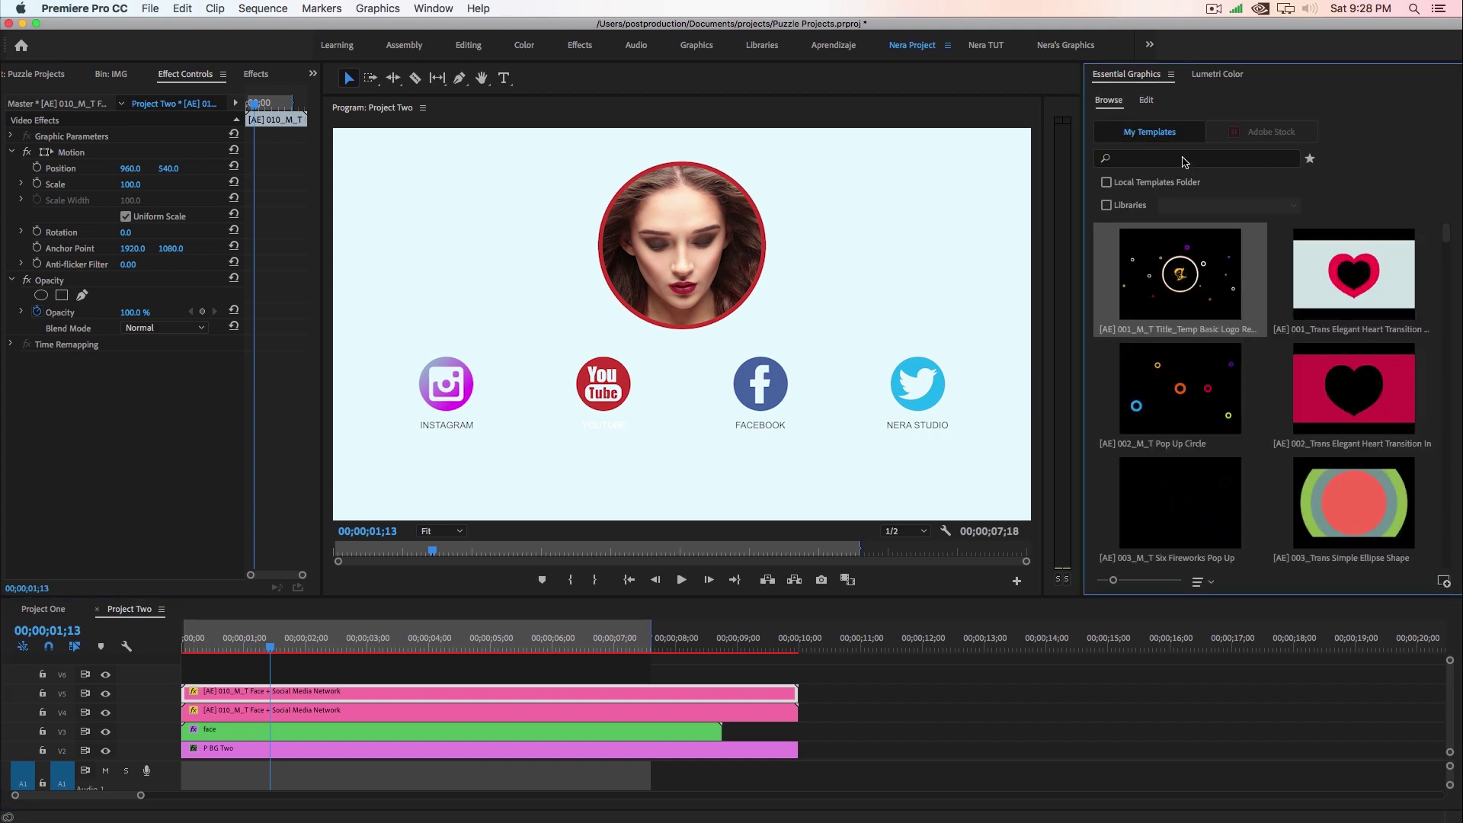
{"action": "left_click", "coordinate": [1183, 160]}
{"action": "type", "text": "00"}
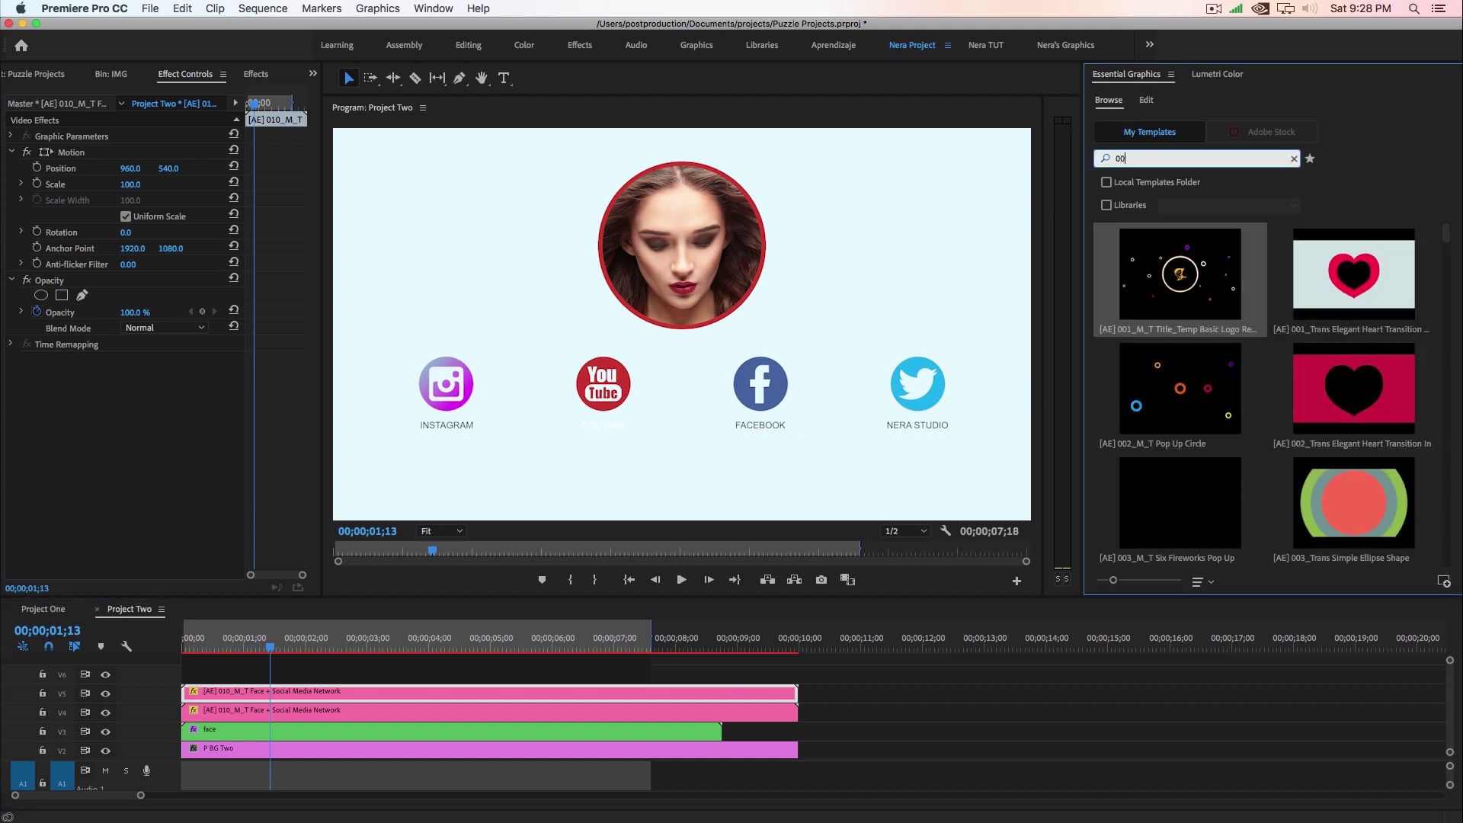
{"action": "type", "text": "9"}
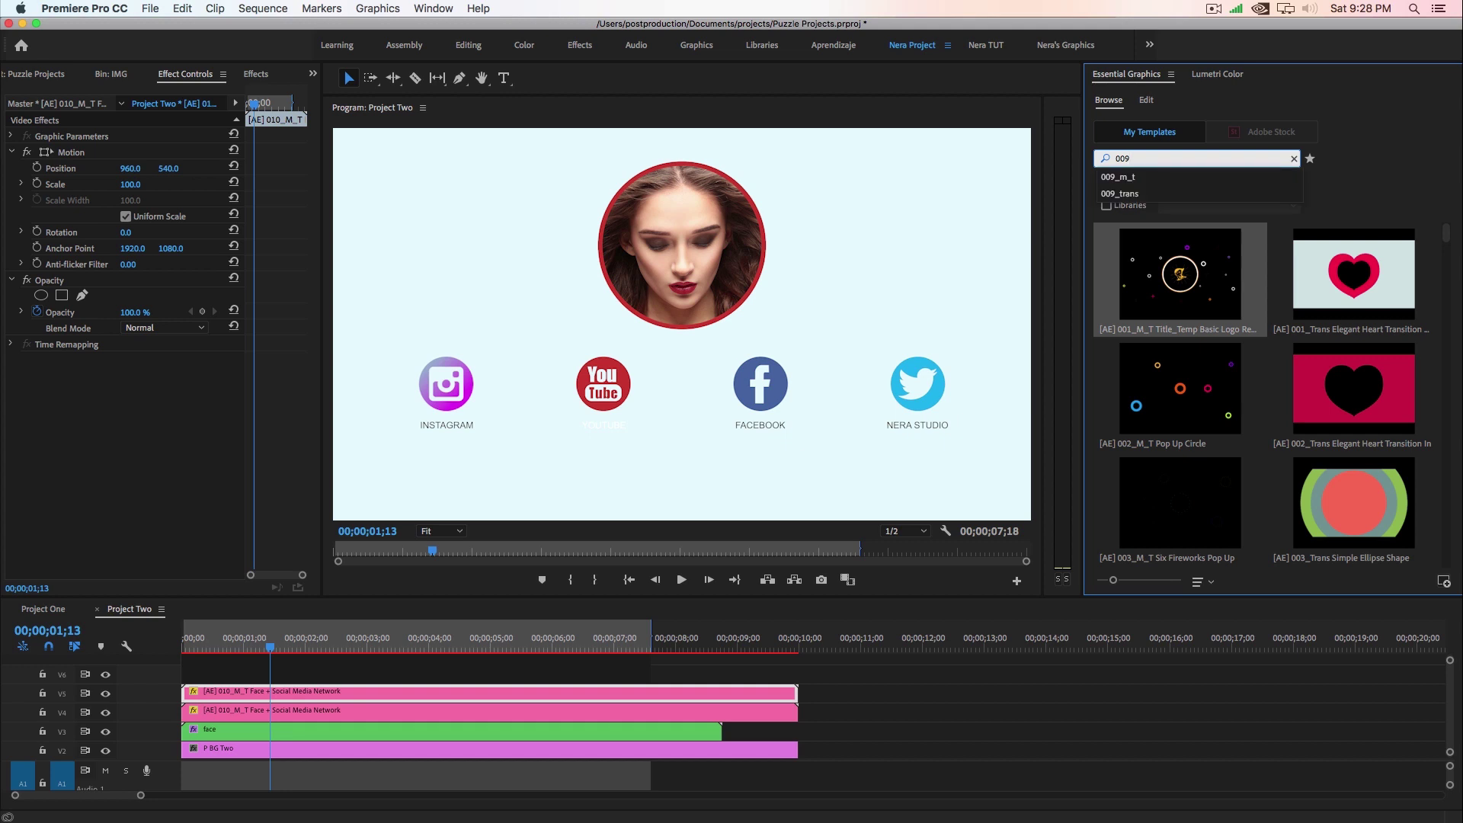
Step: Place the 009_m_t circle stroke template on V6, starting at the playhead
{"action": "left_click", "coordinate": [1143, 179]}
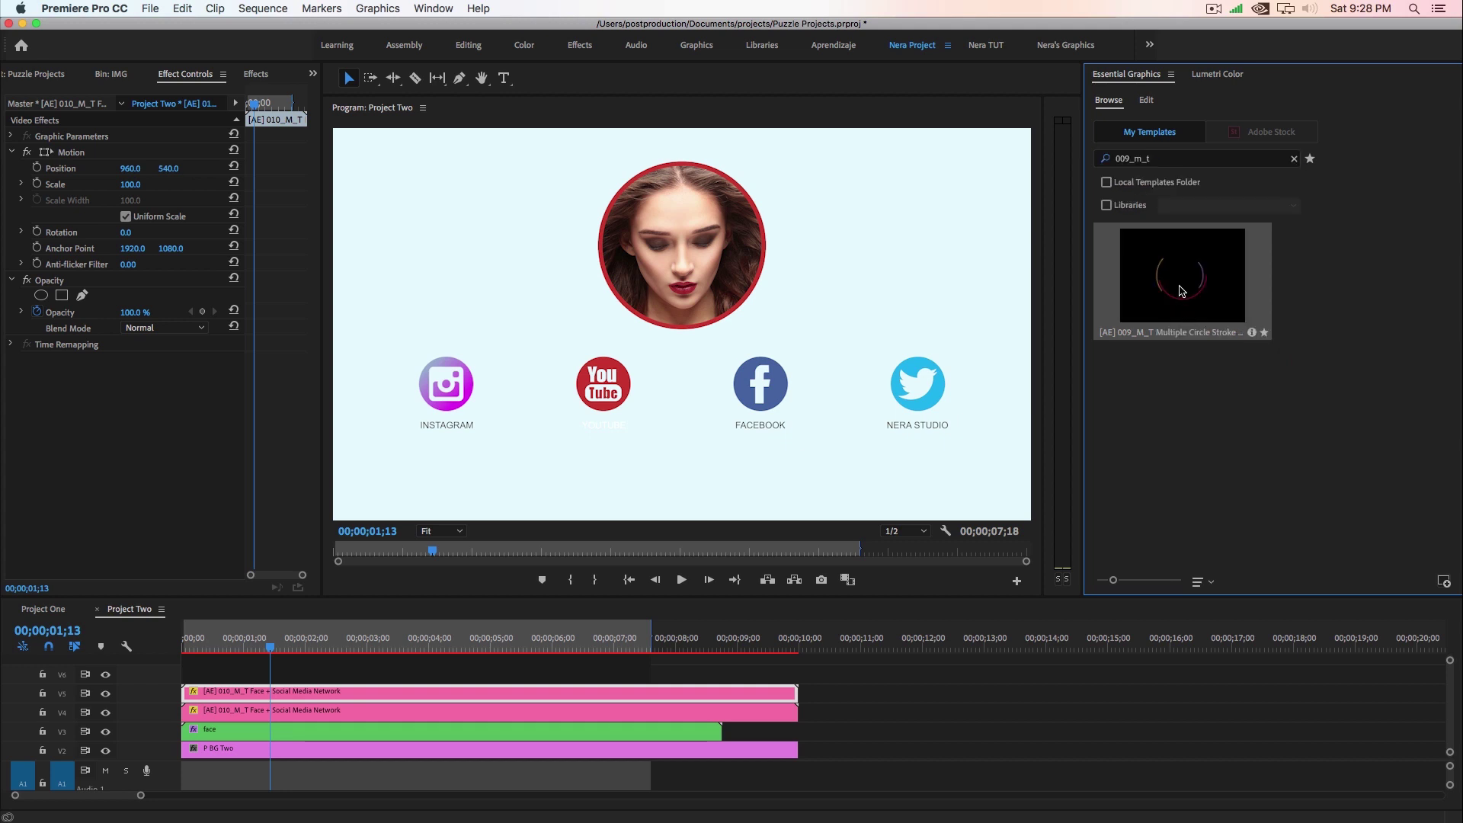
{"action": "left_click_drag", "start_coordinate": [397, 607], "coordinate": [240, 667]}
{"action": "left_click_drag", "start_coordinate": [337, 672], "coordinate": [266, 676]}
Step: Scale the circle stroke template to frame size, then set its Scale to 80%
{"action": "right_click", "coordinate": [279, 678]}
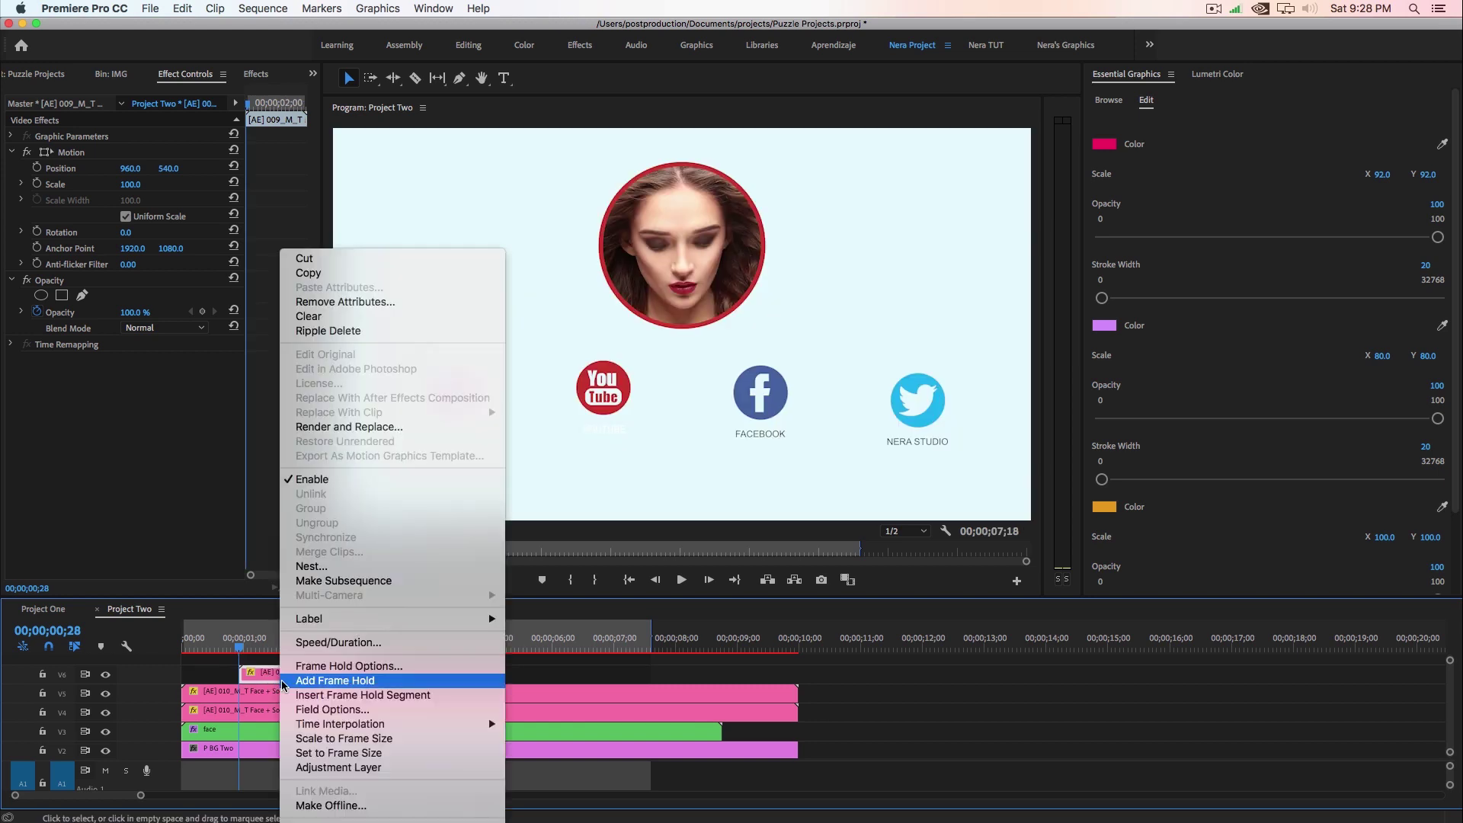
{"action": "left_click", "coordinate": [320, 739]}
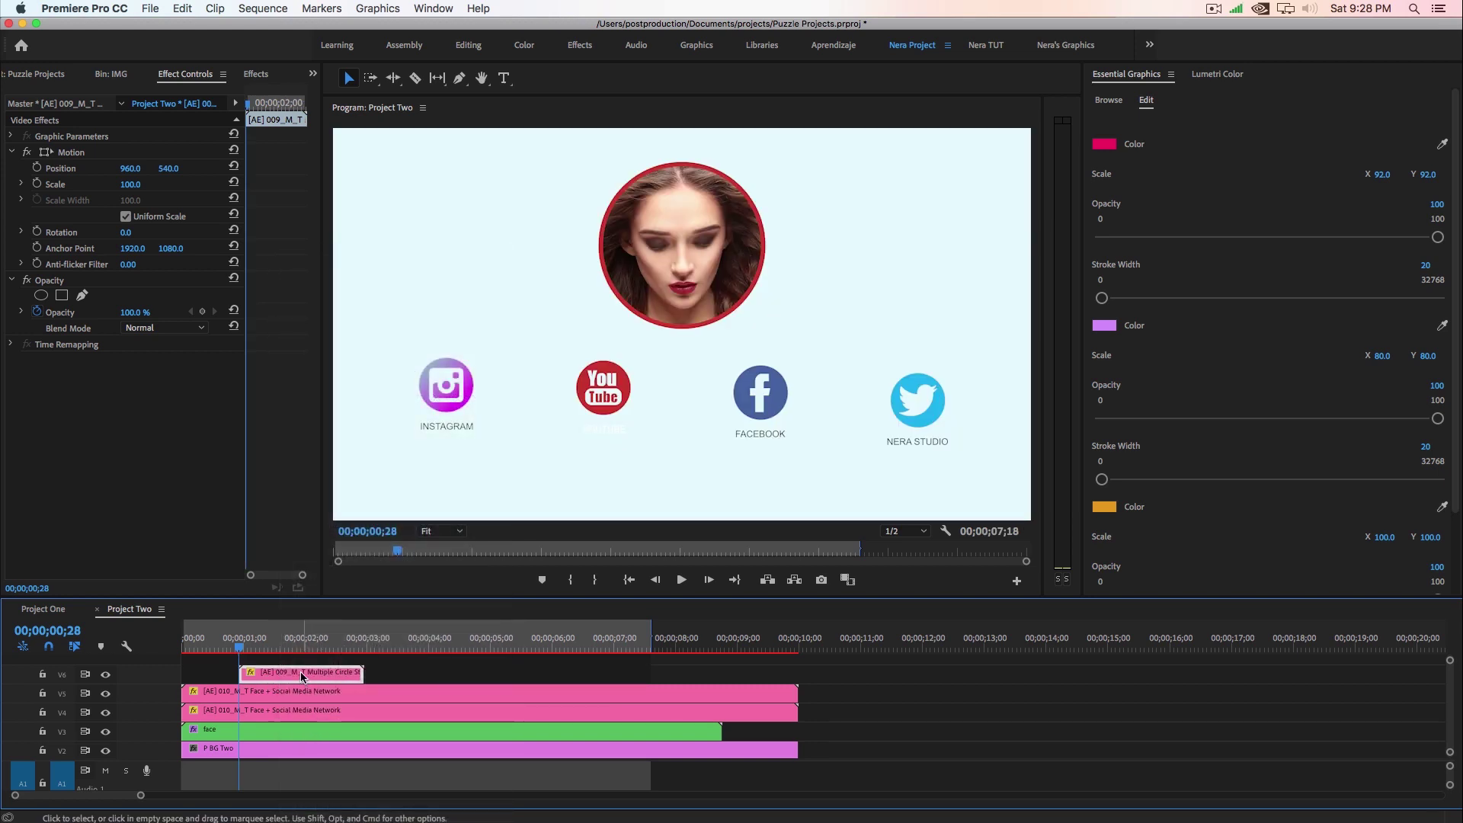
{"action": "key", "text": "space"}
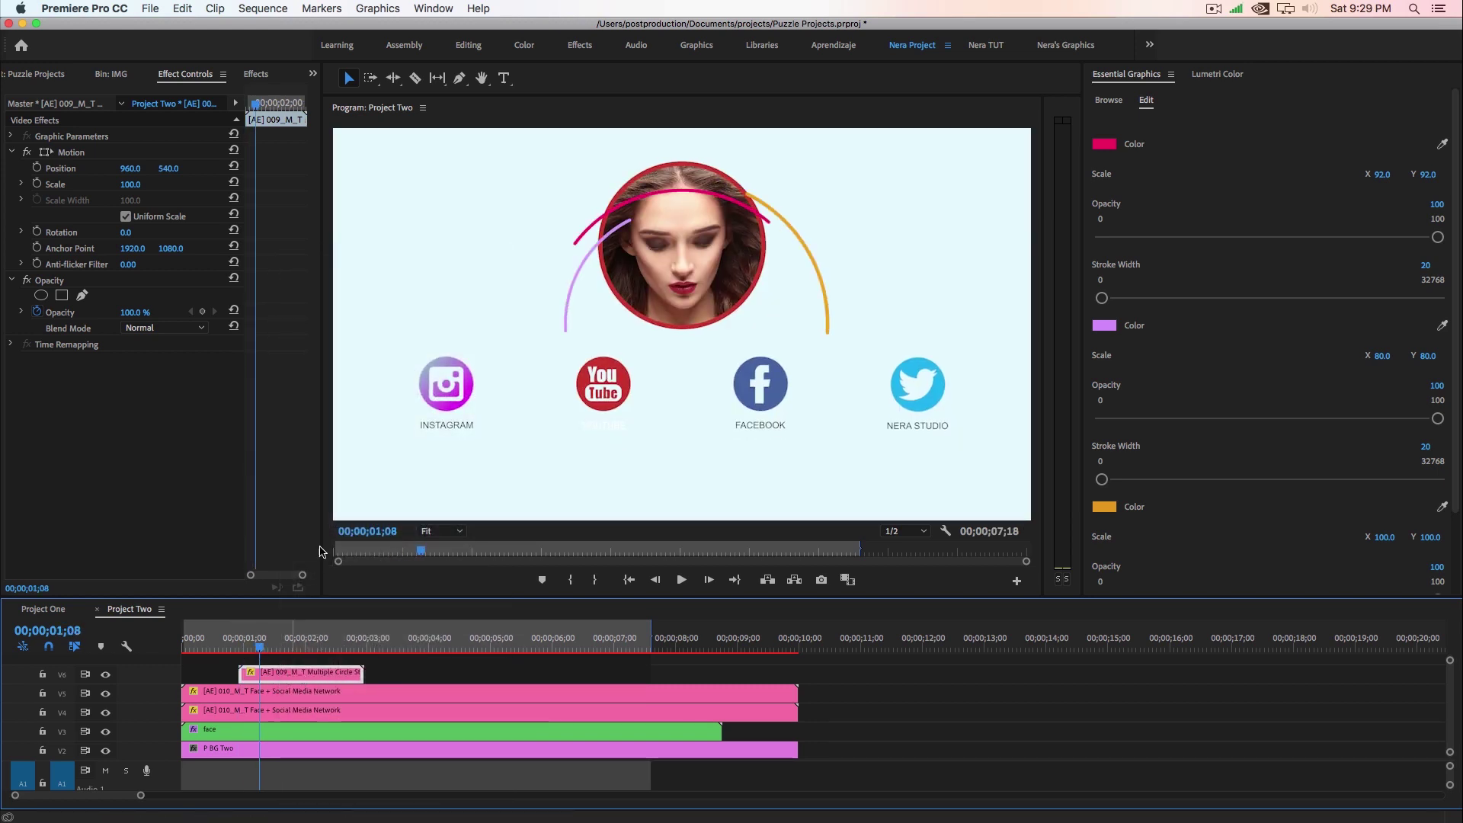
{"action": "left_click", "coordinate": [131, 184]}
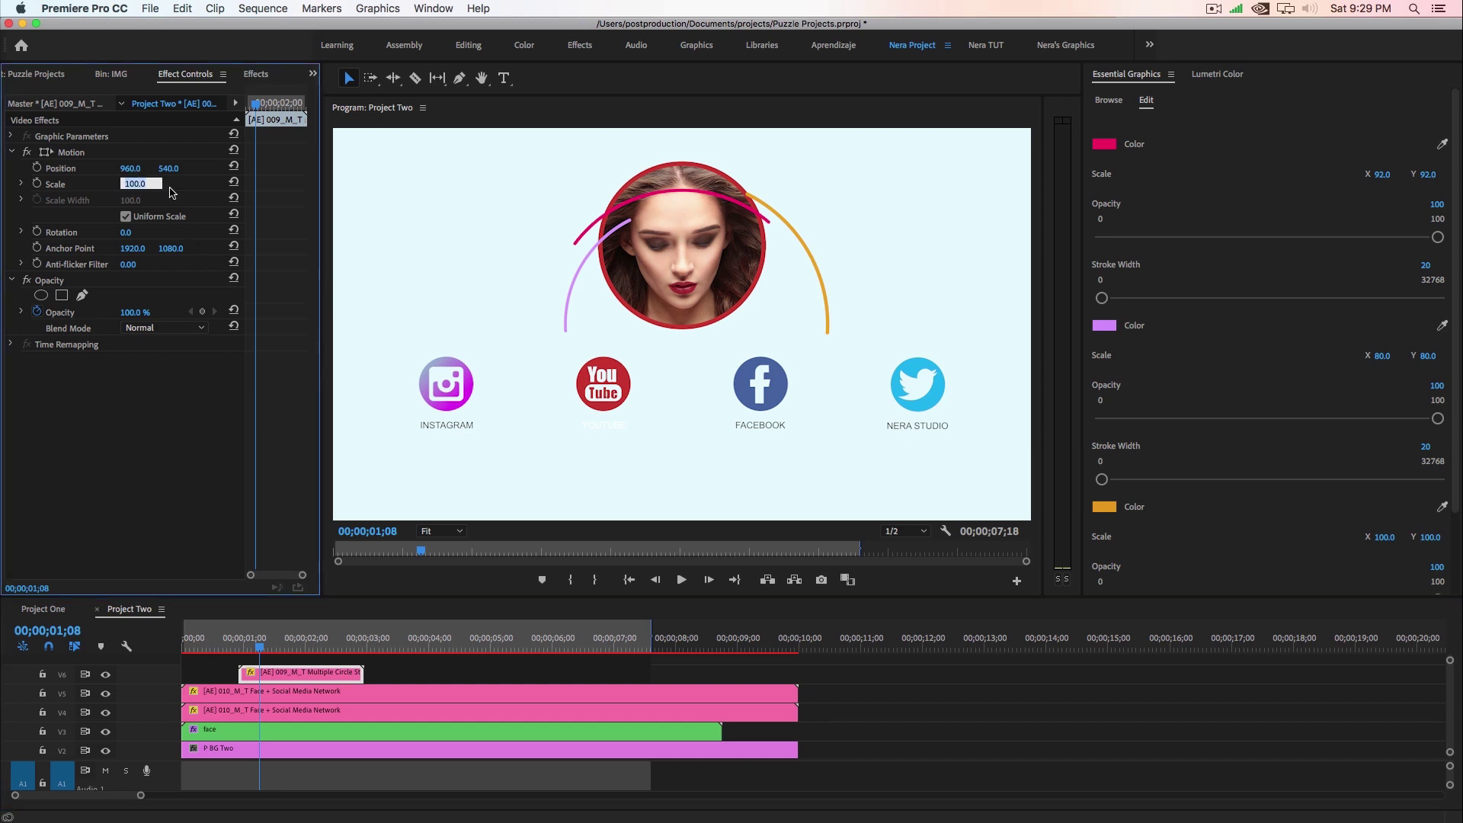
{"action": "type", "text": "80"}
{"action": "key", "text": "Return"}
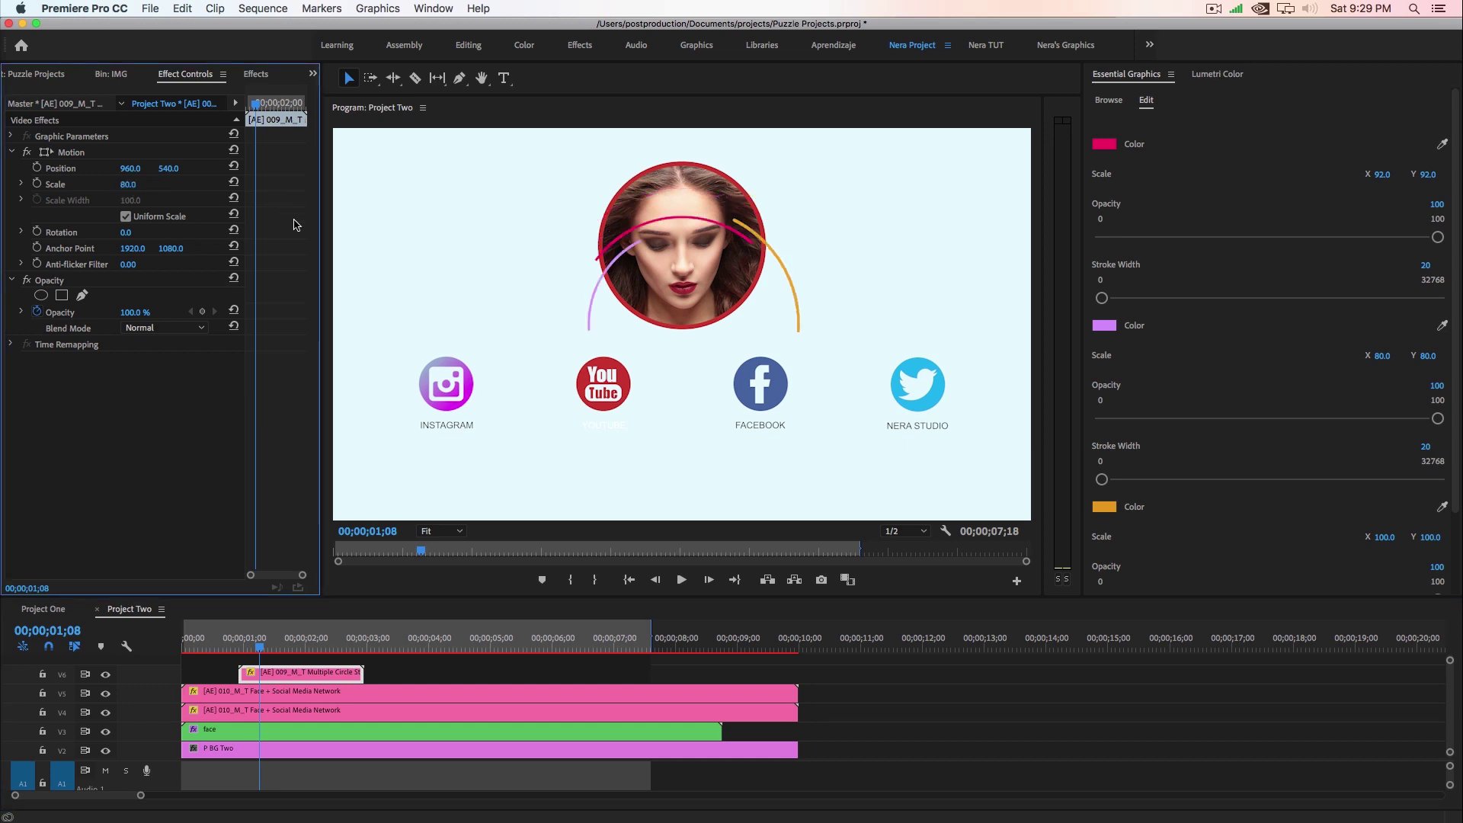
Step: Move the arcs up in the Program monitor so they circle the face
{"action": "left_click", "coordinate": [307, 675]}
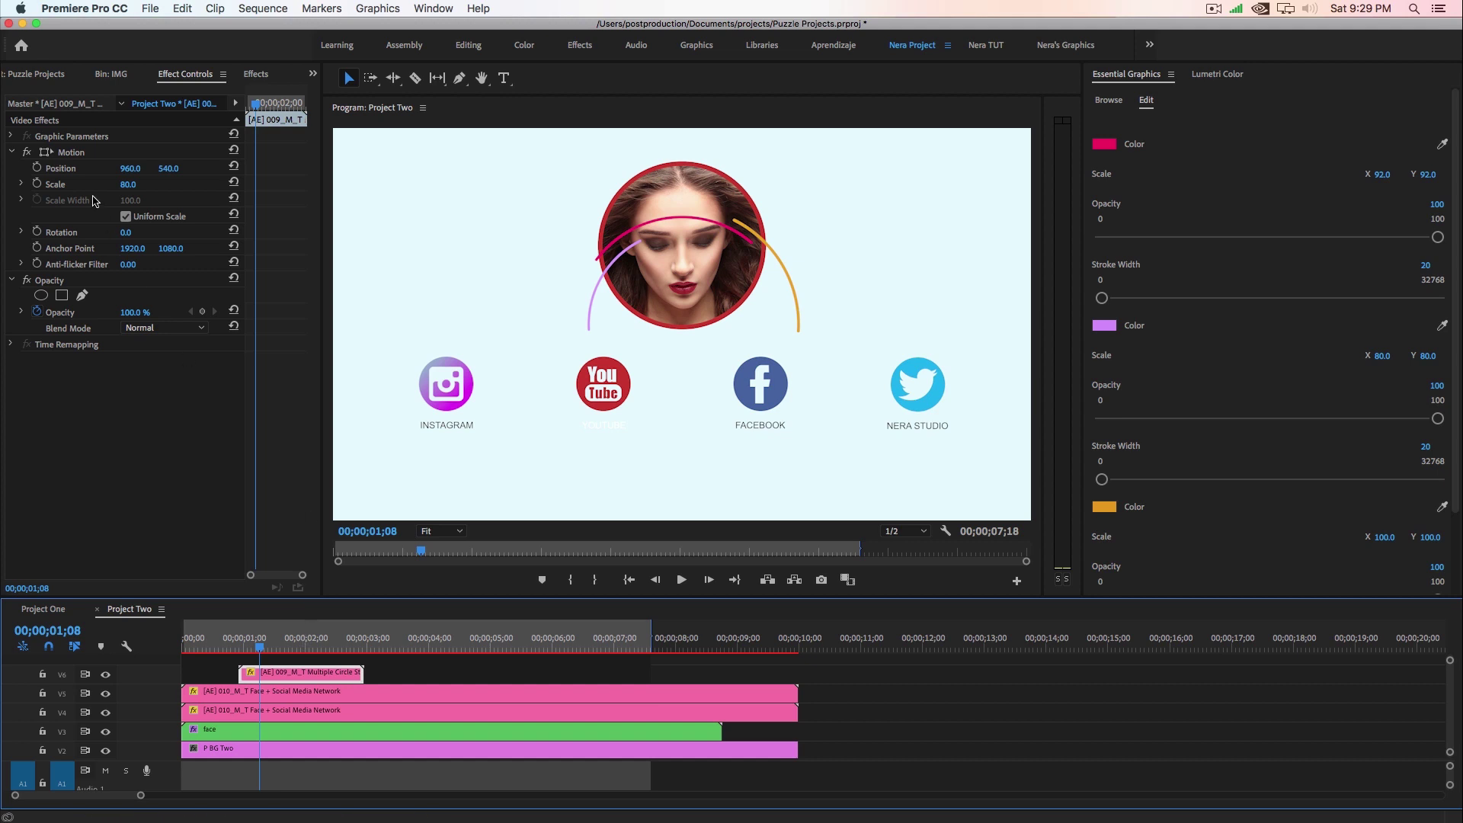
{"action": "left_click", "coordinate": [72, 155]}
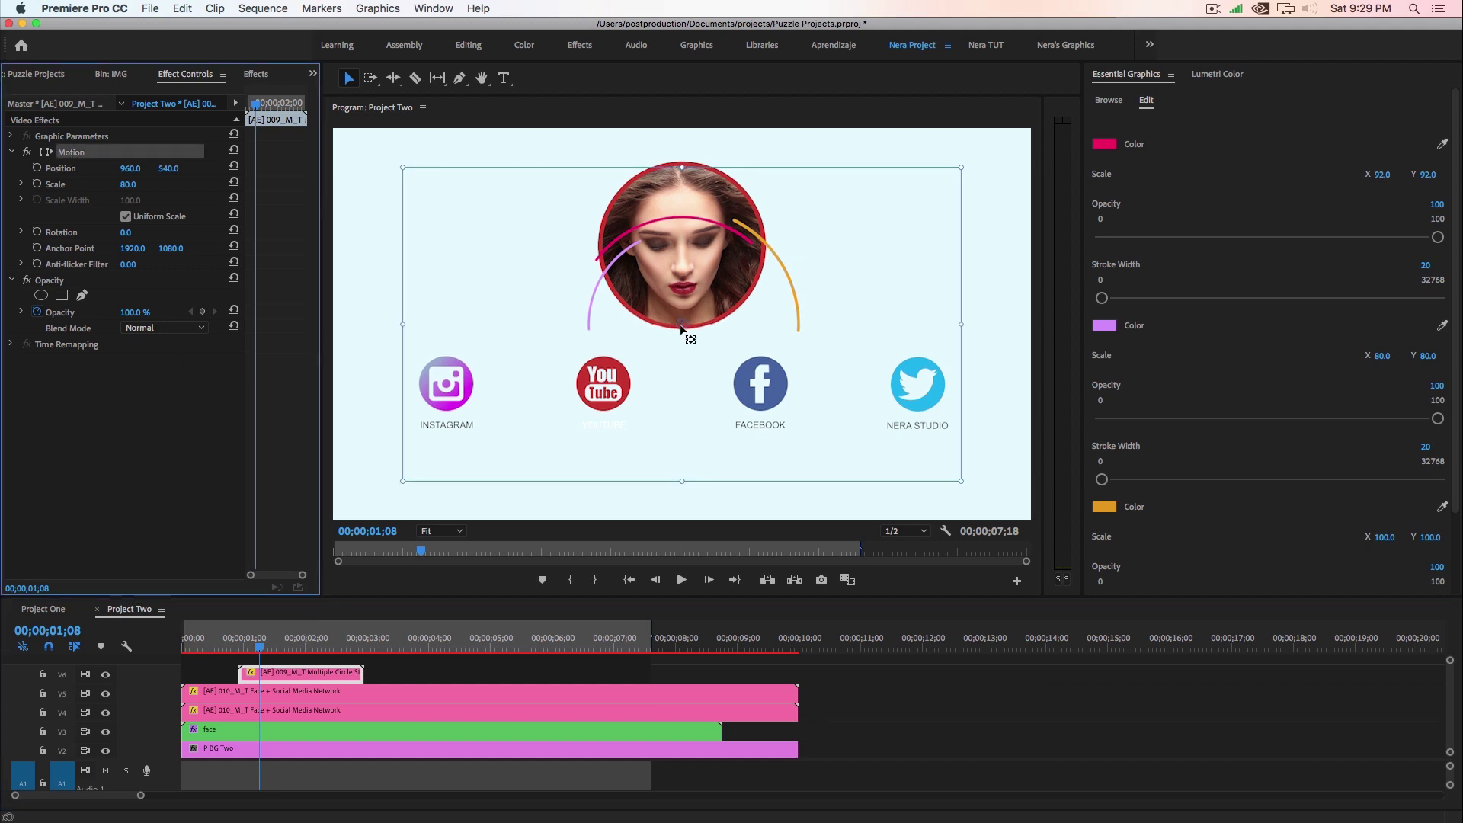
{"action": "left_click_drag", "start_coordinate": [738, 361], "coordinate": [738, 280]}
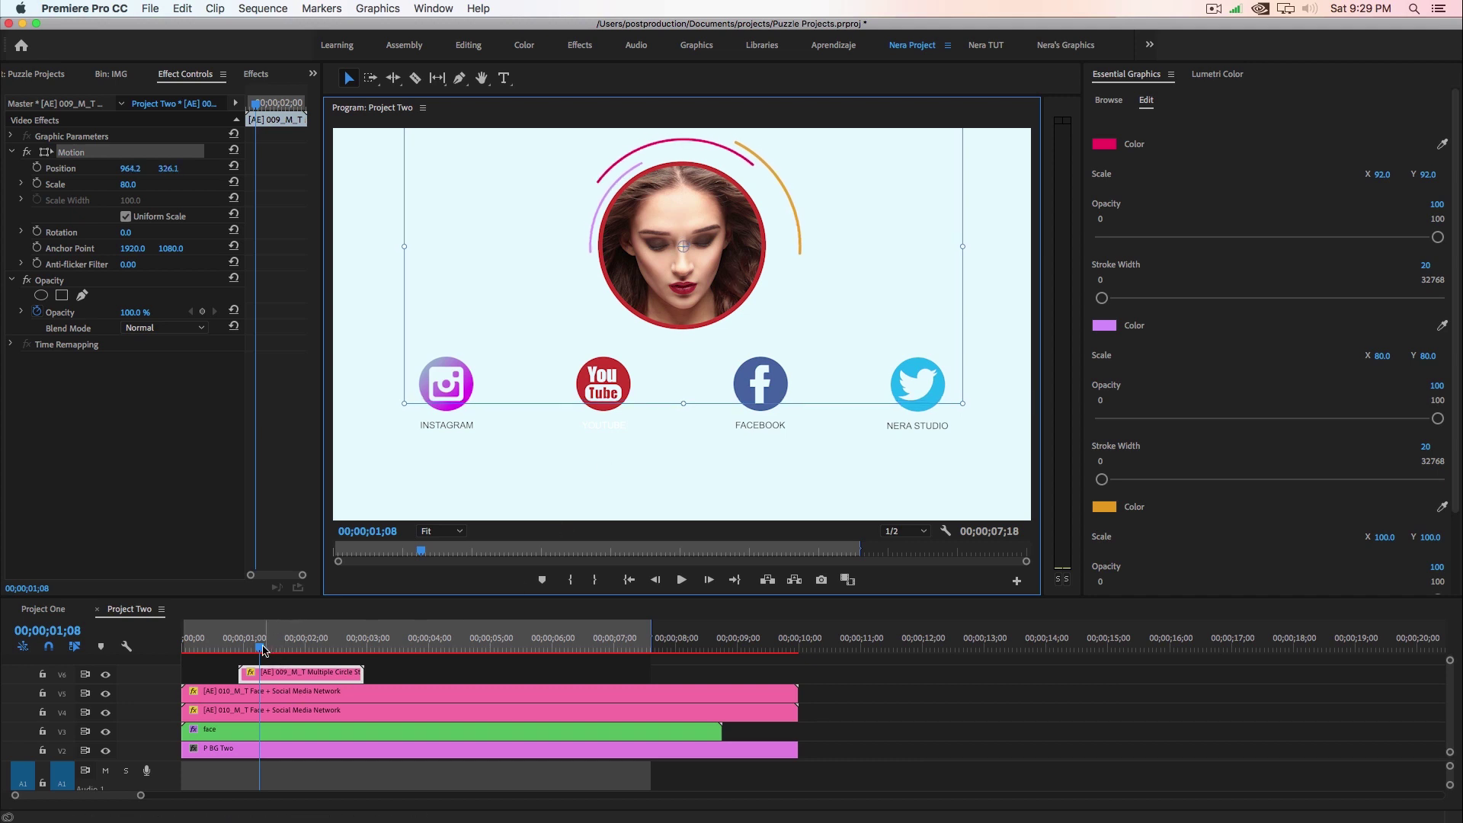
{"action": "mouse_move", "coordinate": [246, 646]}
{"action": "left_mouse_down"}
{"action": "mouse_move", "coordinate": [199, 646]}
{"action": "mouse_move", "coordinate": [623, 678]}
{"action": "left_mouse_up"}
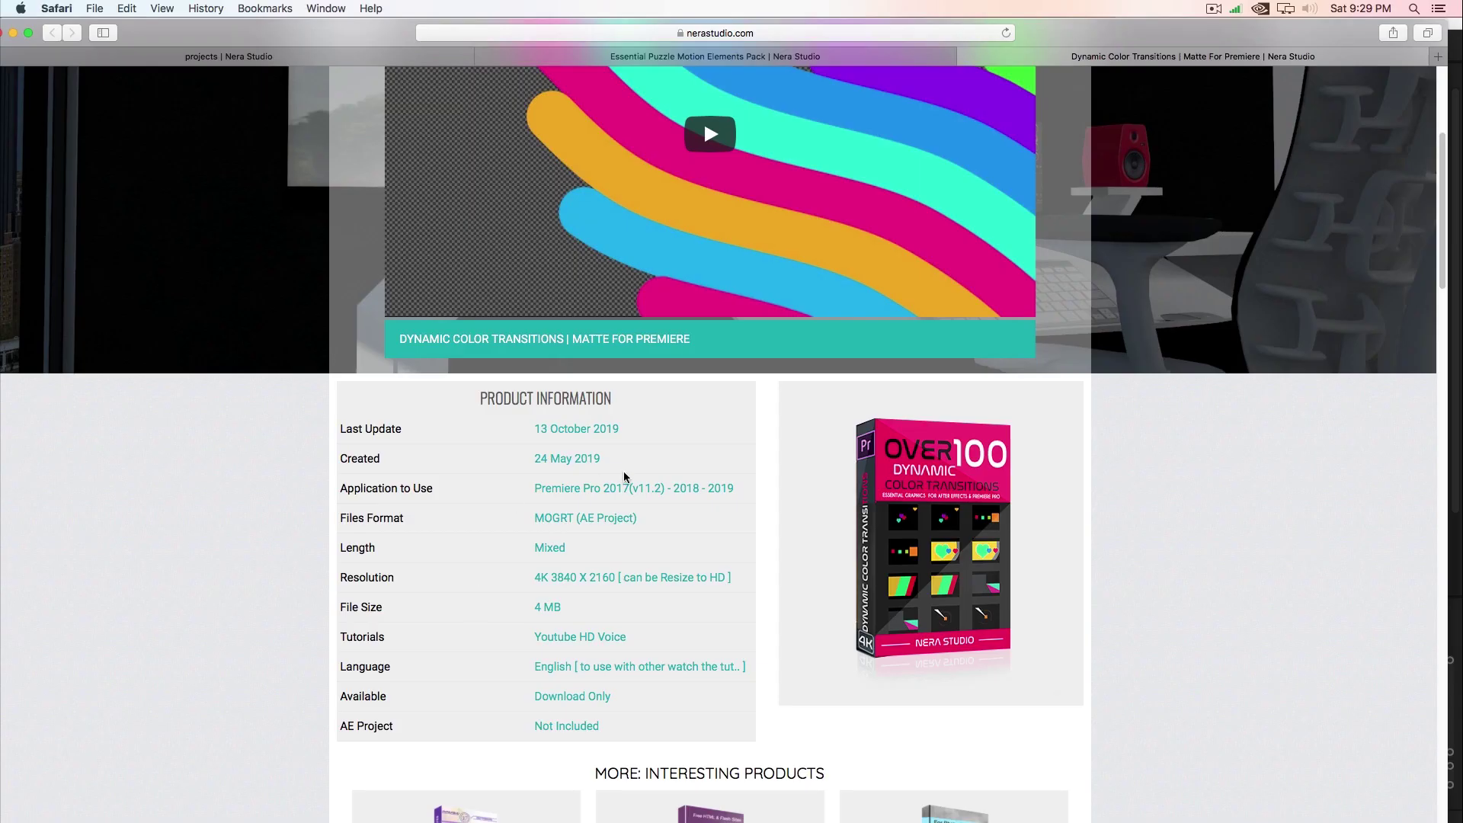
Step: Scroll through the Essential Puzzle Motion Elements Pack and Dynamic Color Transitions product pages
{"action": "left_click", "coordinate": [614, 55]}
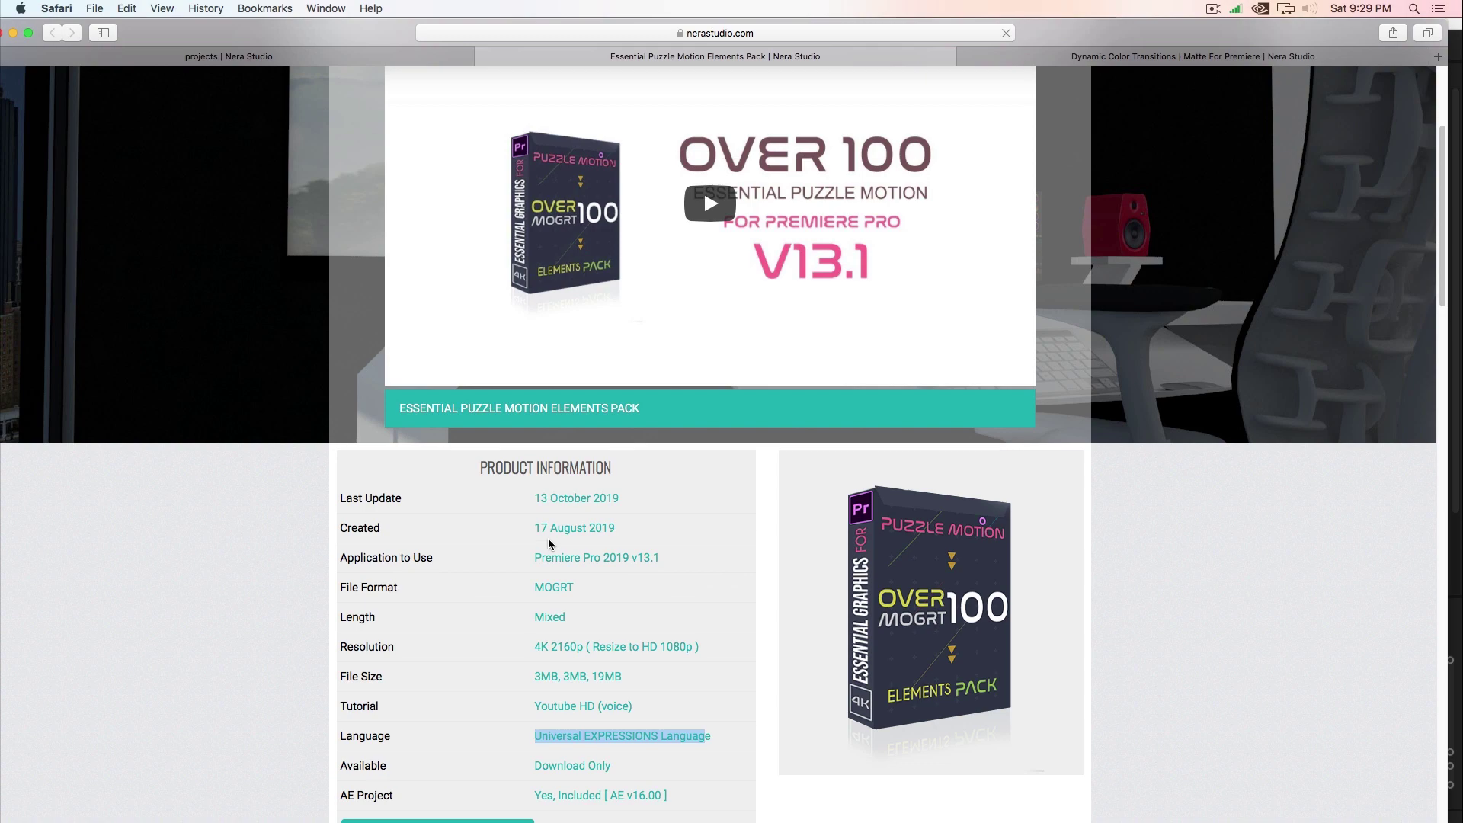
{"action": "scroll", "coordinate": [548, 540], "scroll_direction": "down", "scroll_amount": 2}
{"action": "scroll", "coordinate": [553, 544], "scroll_direction": "up", "scroll_amount": 1}
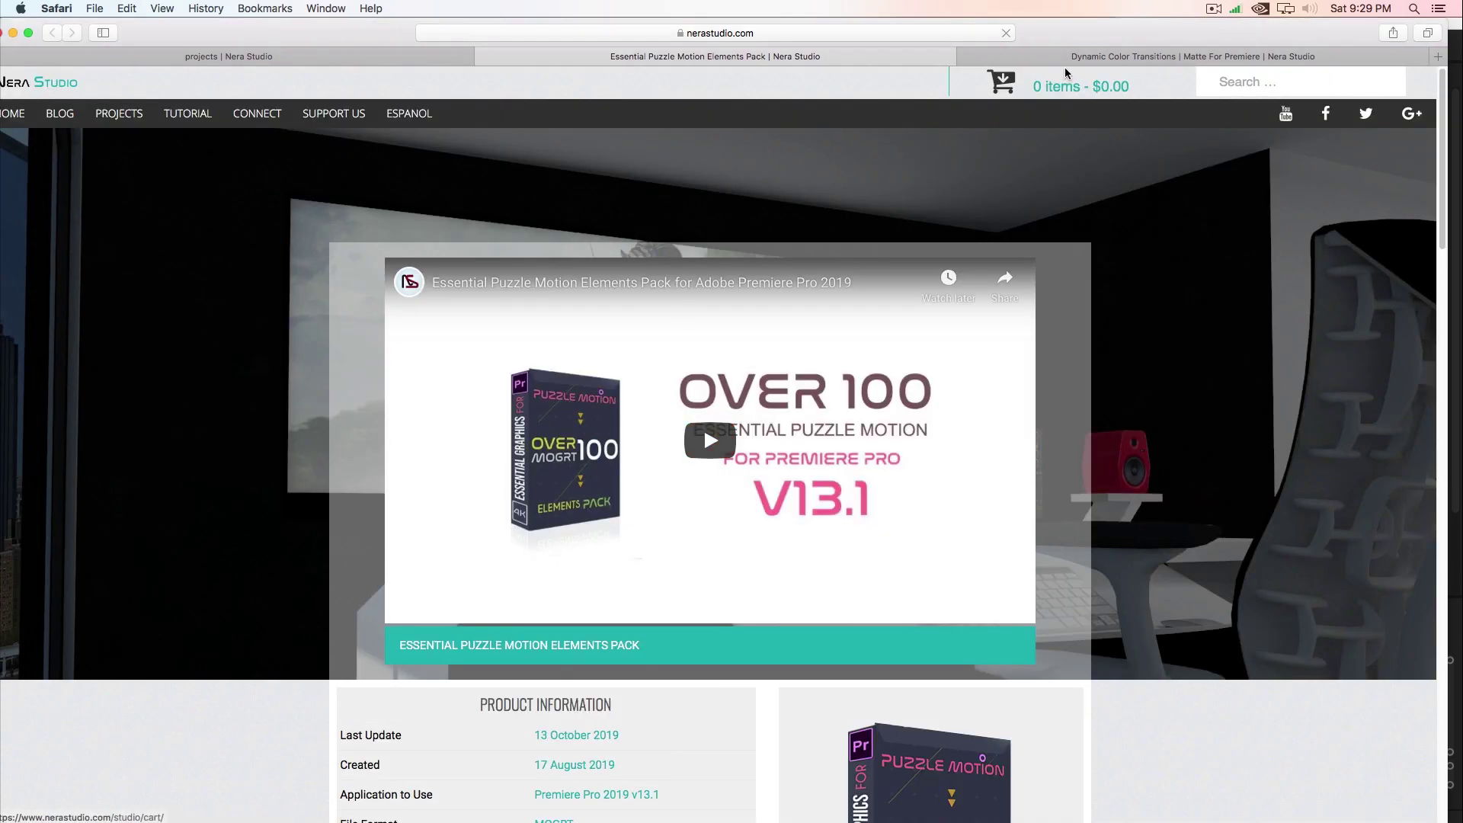
{"action": "left_click", "coordinate": [1067, 56]}
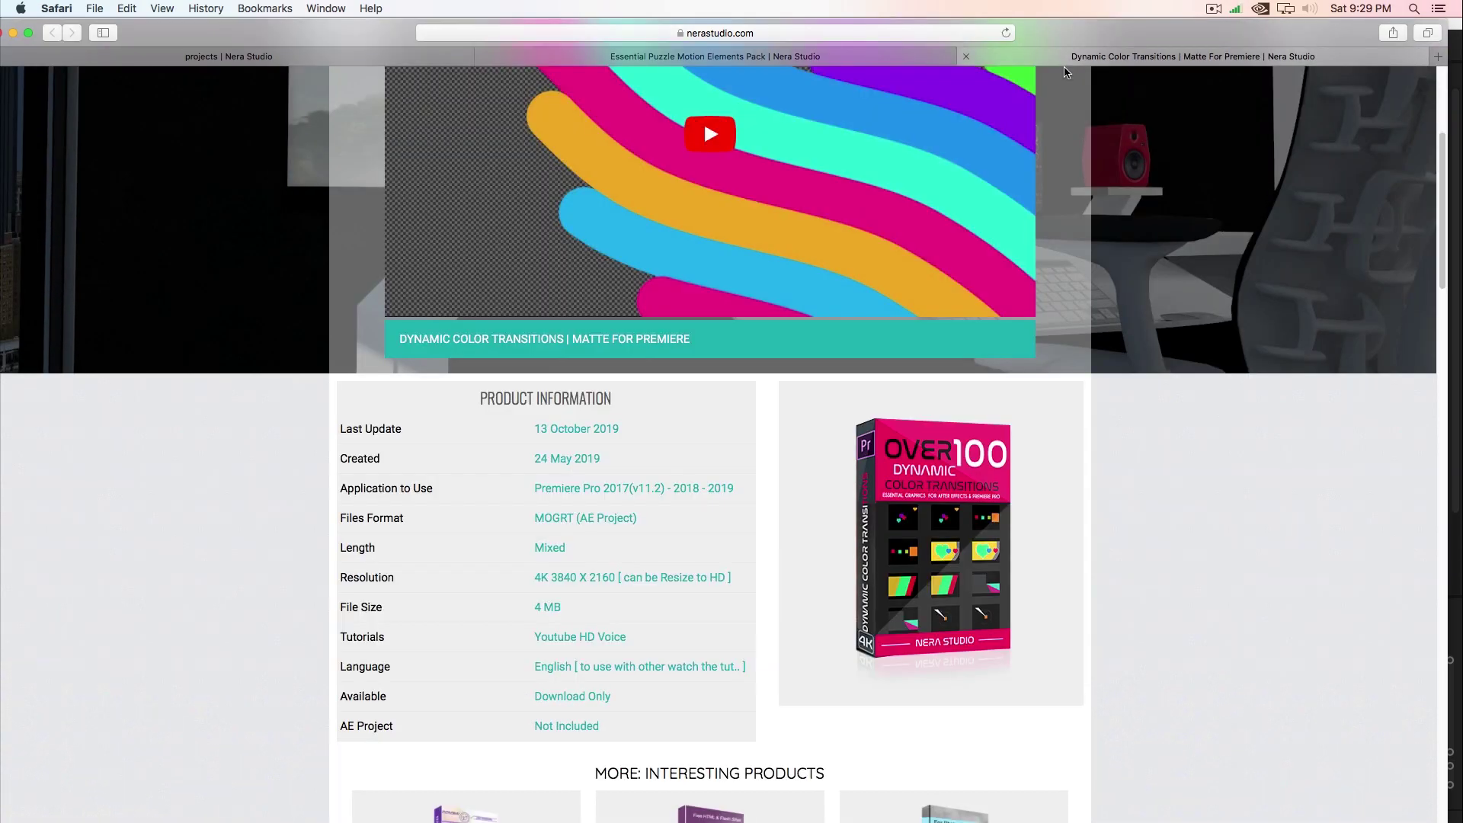
{"action": "scroll", "coordinate": [495, 487], "scroll_direction": "up", "scroll_amount": 5}
{"action": "scroll", "coordinate": [518, 488], "scroll_direction": "down", "scroll_amount": 3}
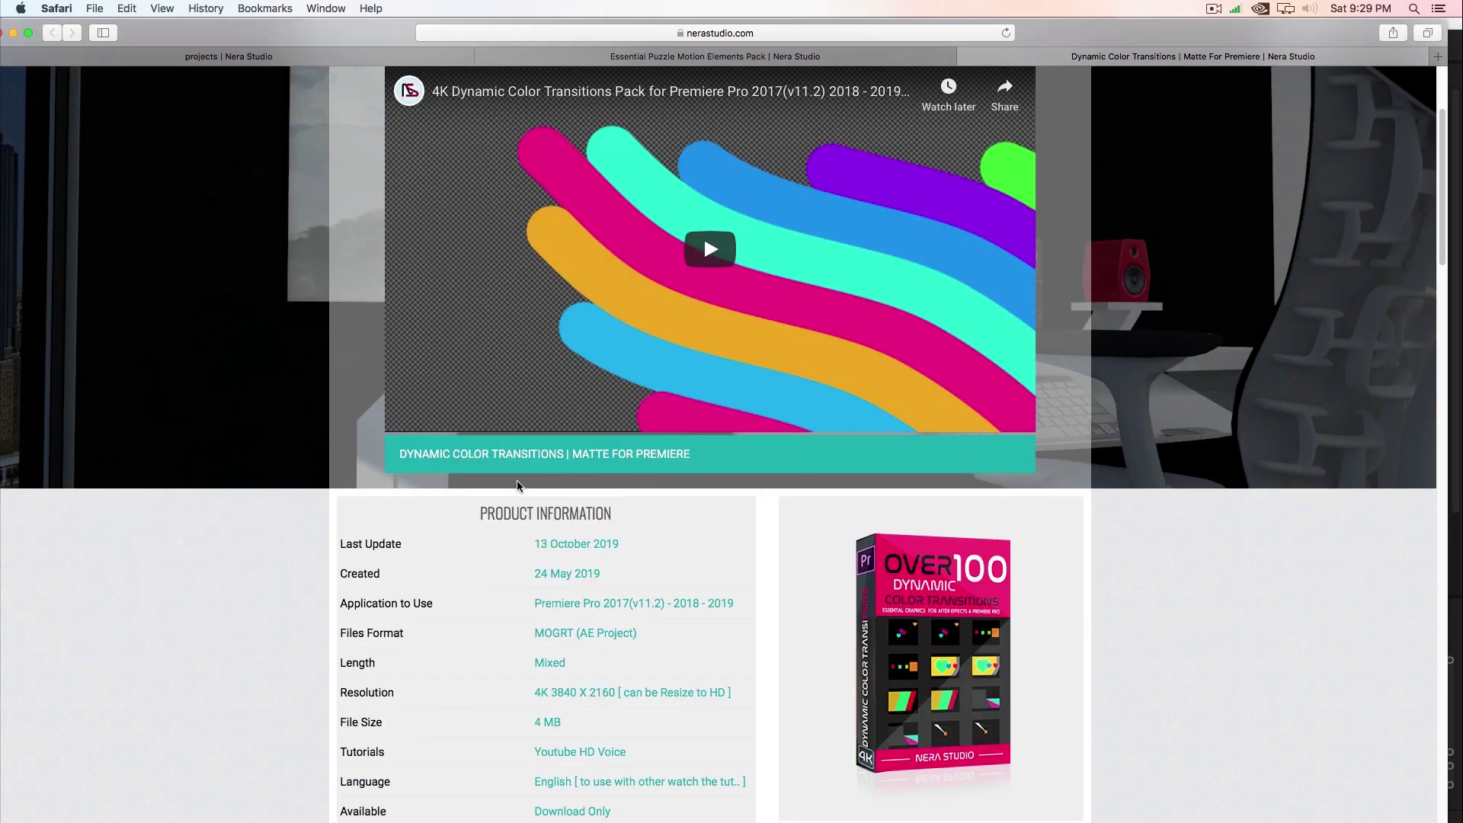
{"action": "scroll", "coordinate": [516, 484], "scroll_direction": "down", "scroll_amount": 2}
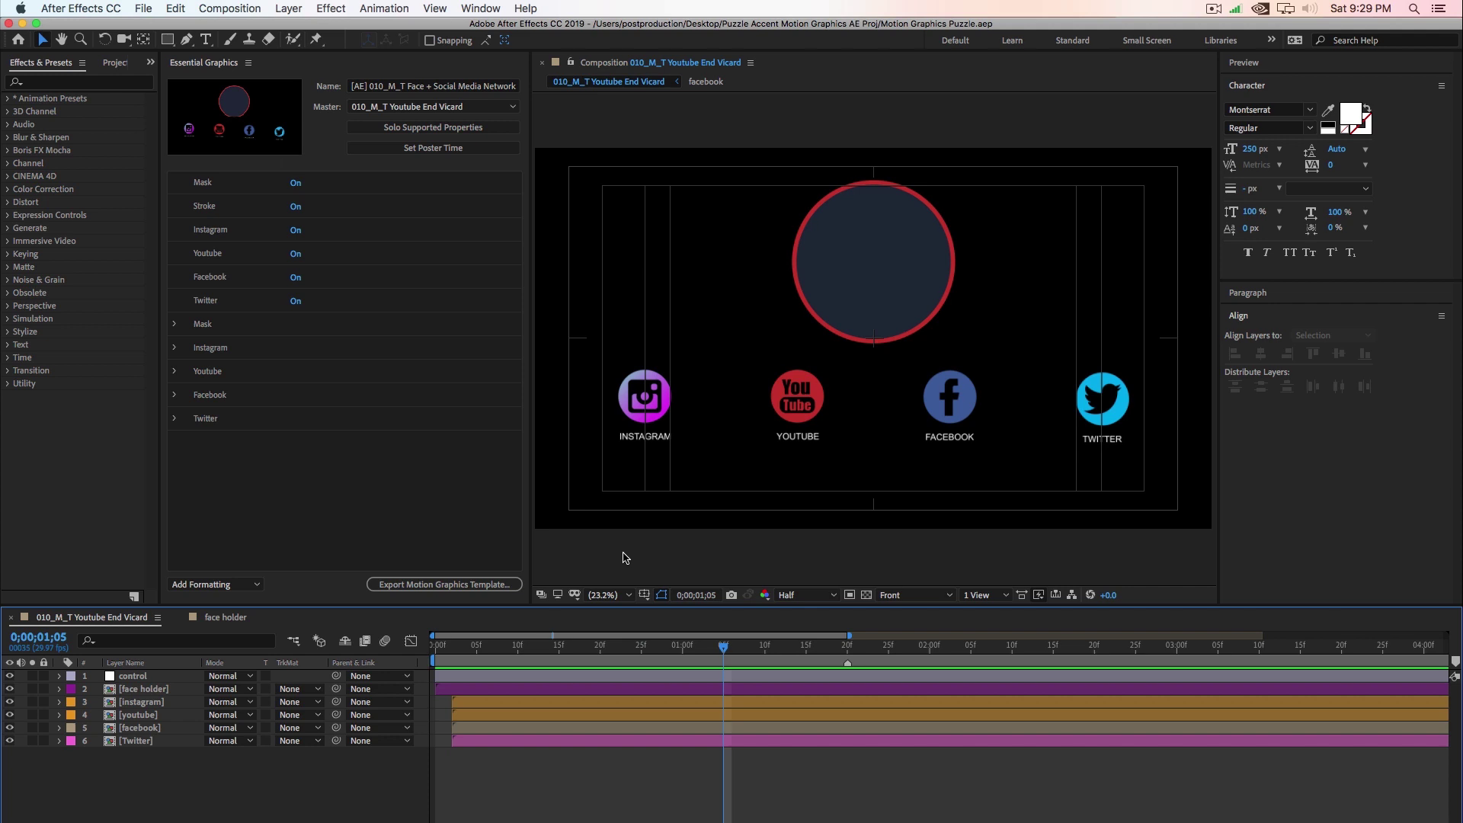
Step: Switch from After Effects back to Premiere Pro with Cmd+Tab
{"action": "key", "text": "super+Tab"}
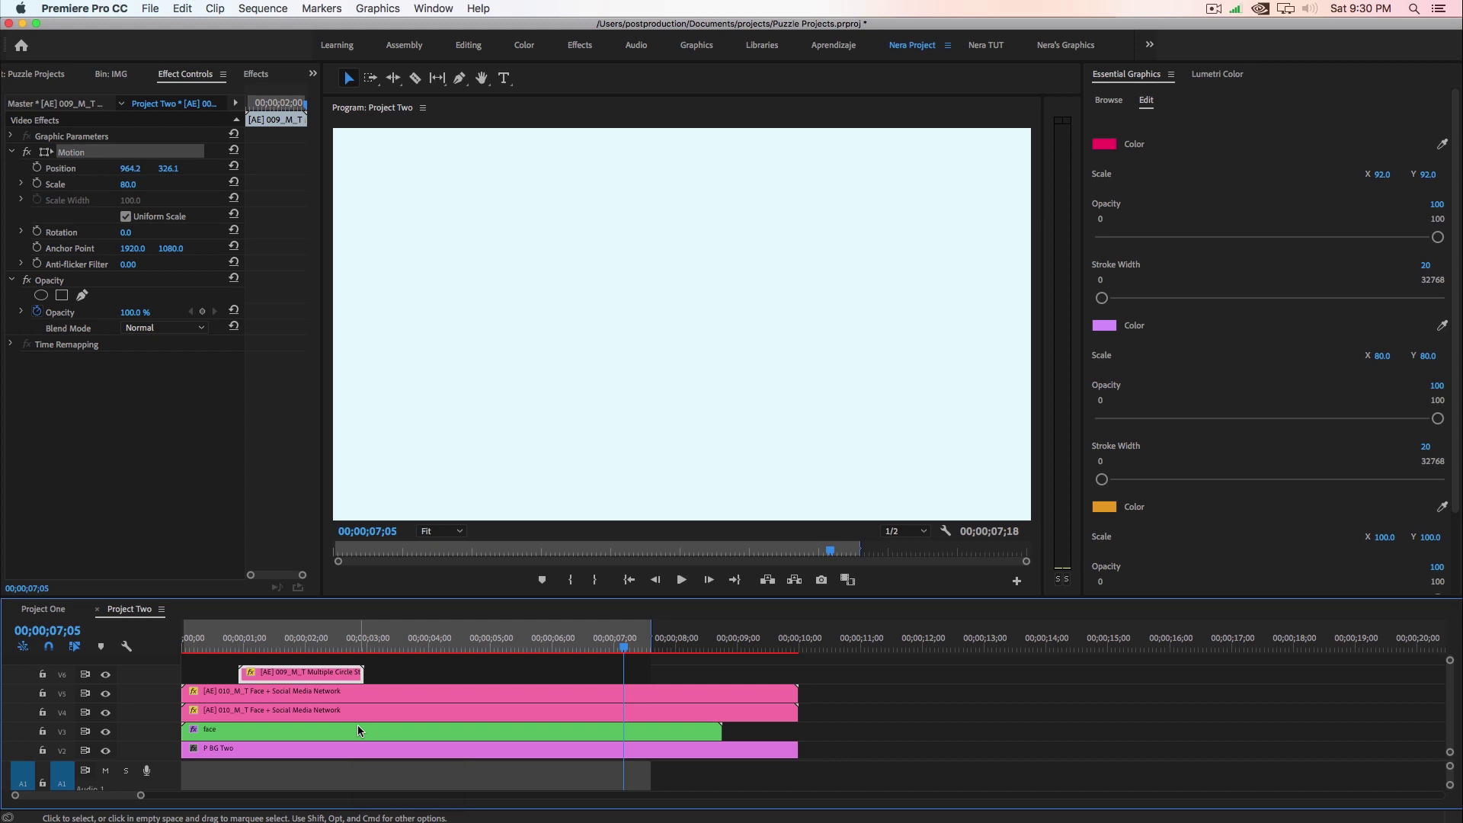
Step: Deselect the circle stroke clip and send the playhead to 00;00;00;00
{"action": "left_click", "coordinate": [457, 668]}
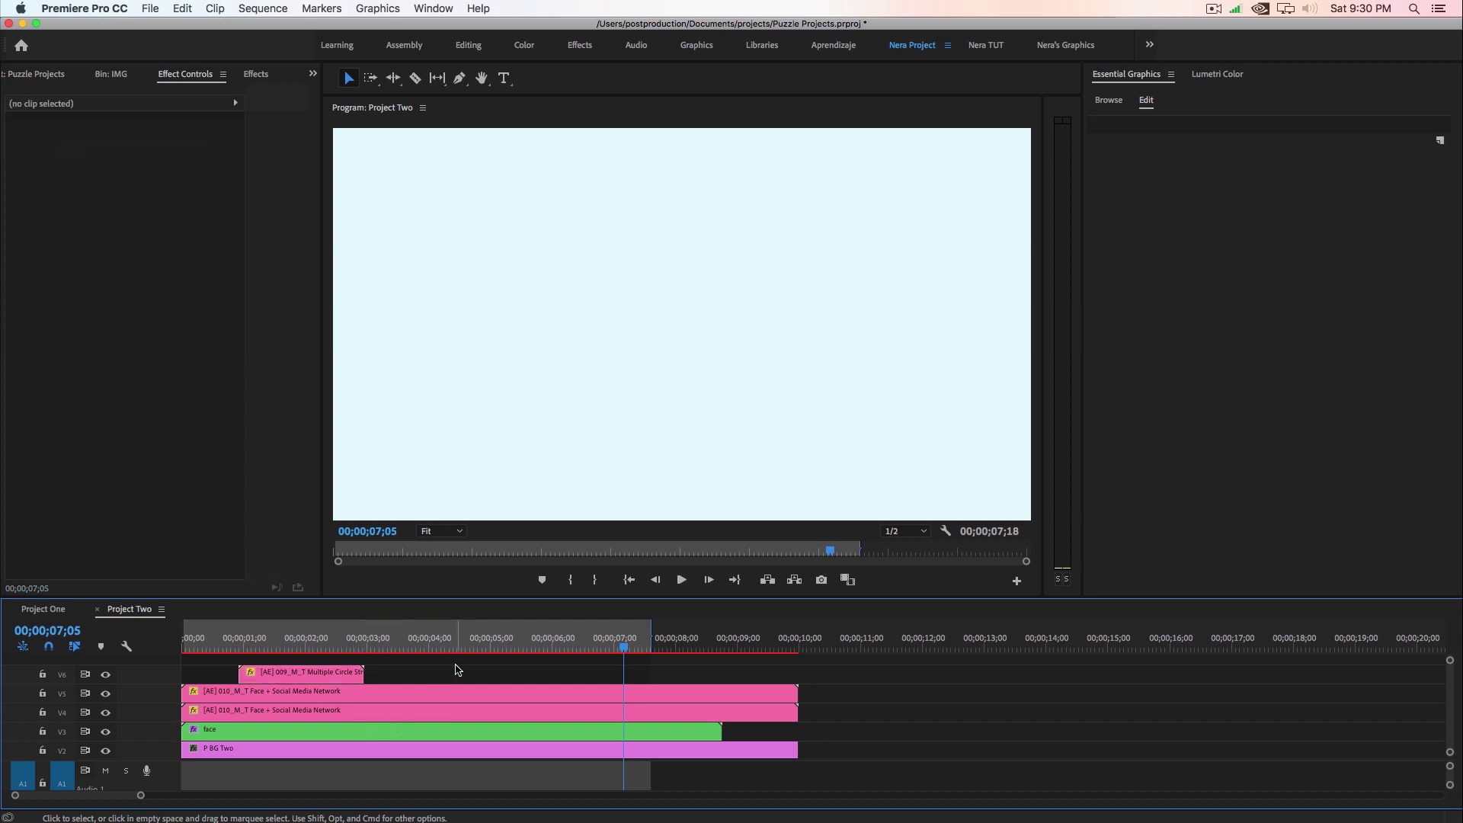
{"action": "key", "text": "Home"}
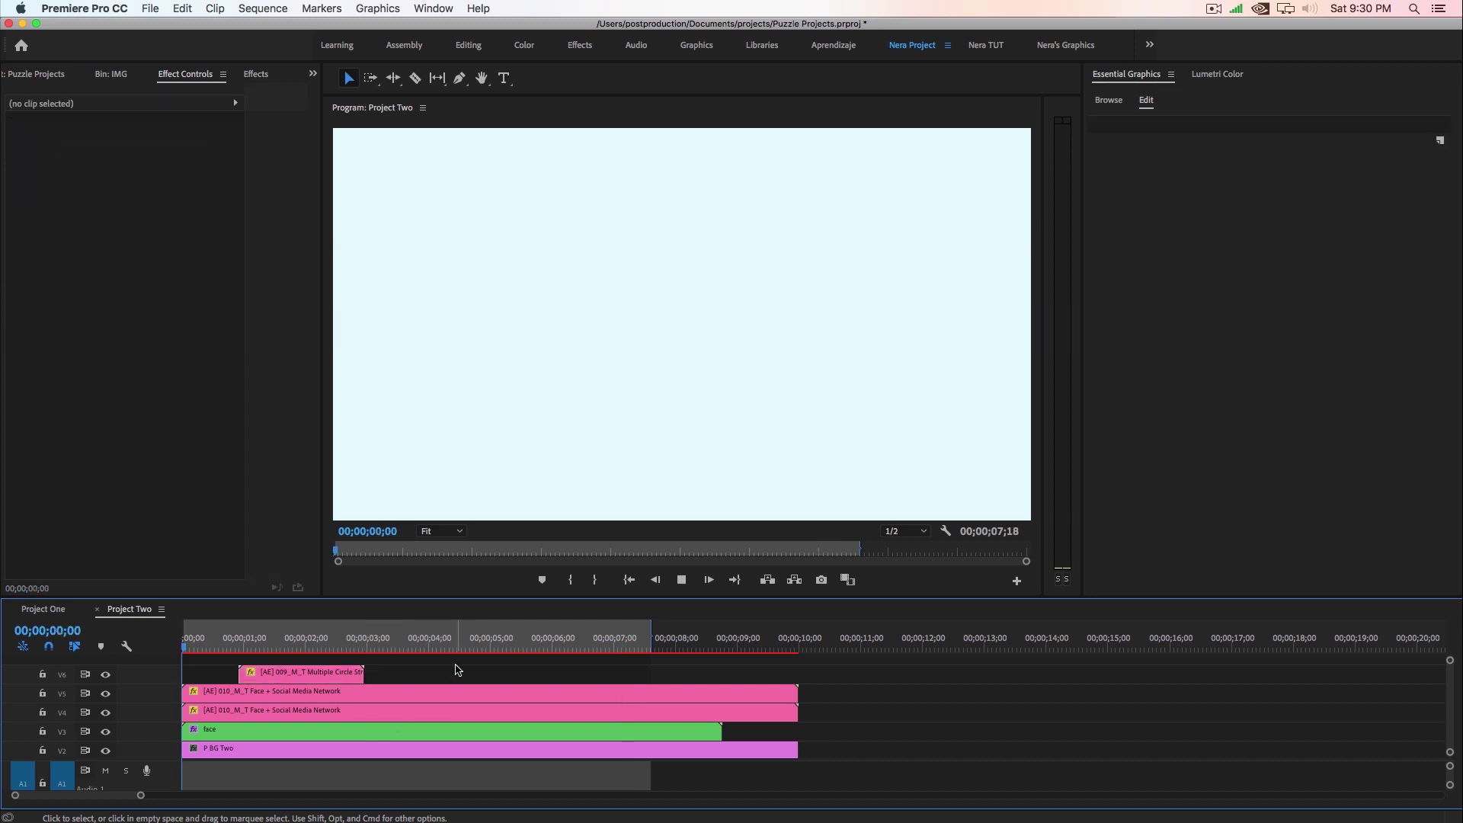